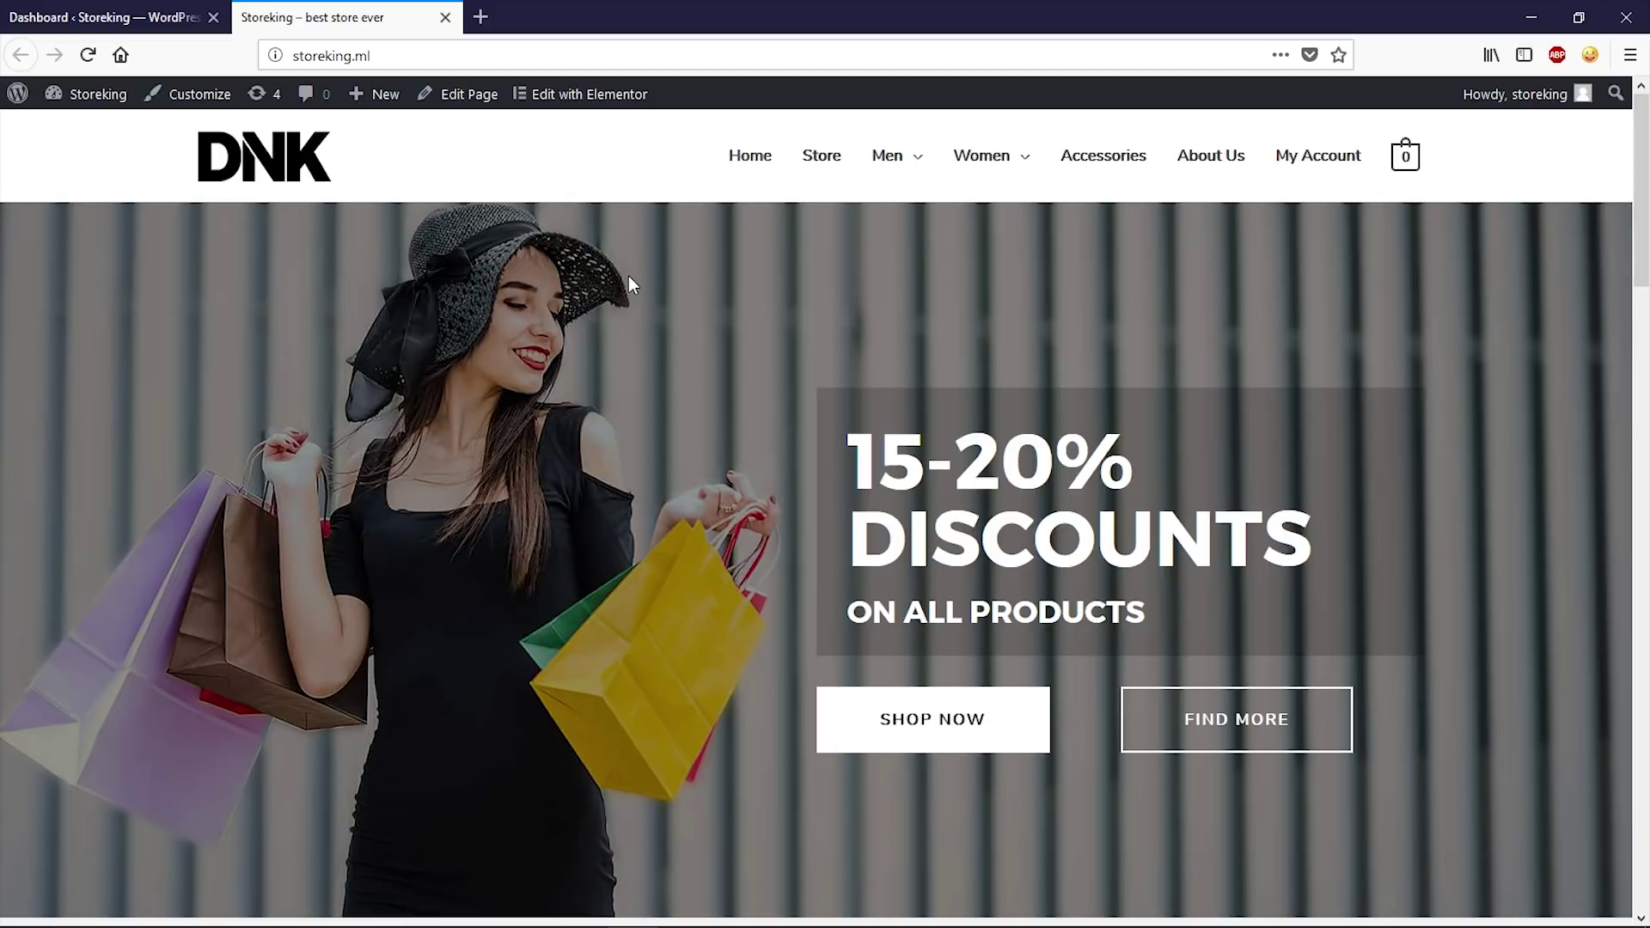
- Switch from the storefront to the merastore folder holding the Store King logo images
key(alt+Tab)
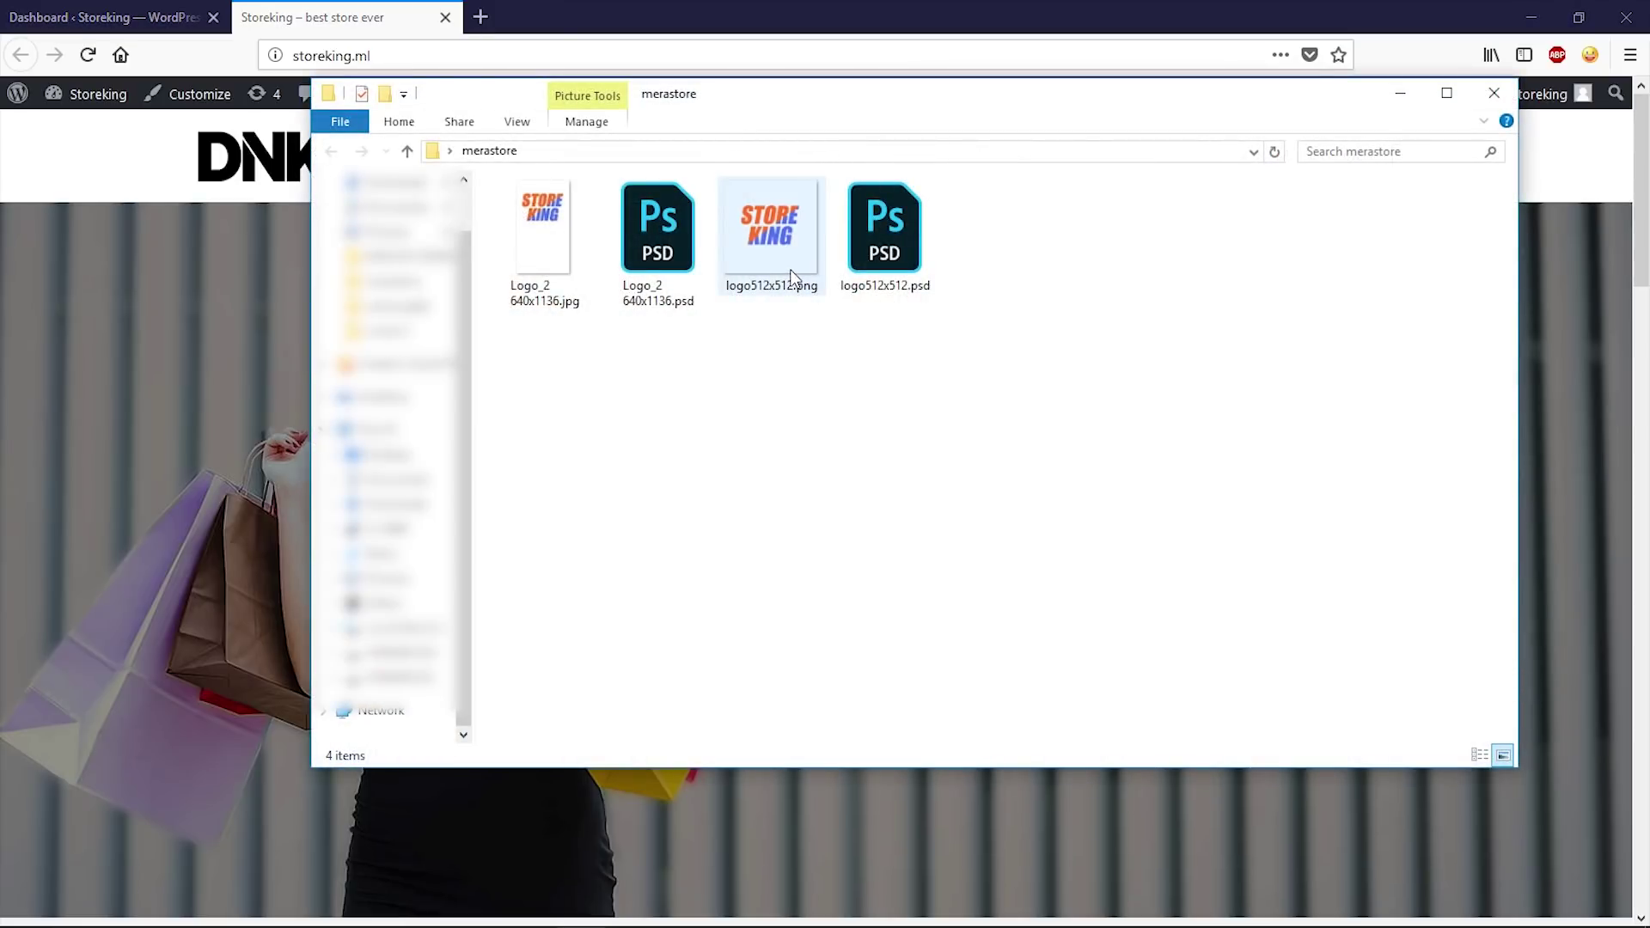
- Check logo512x512.png and Logo_2 640x1136.jpg in merastore, then minimize the folder
click(791, 248)
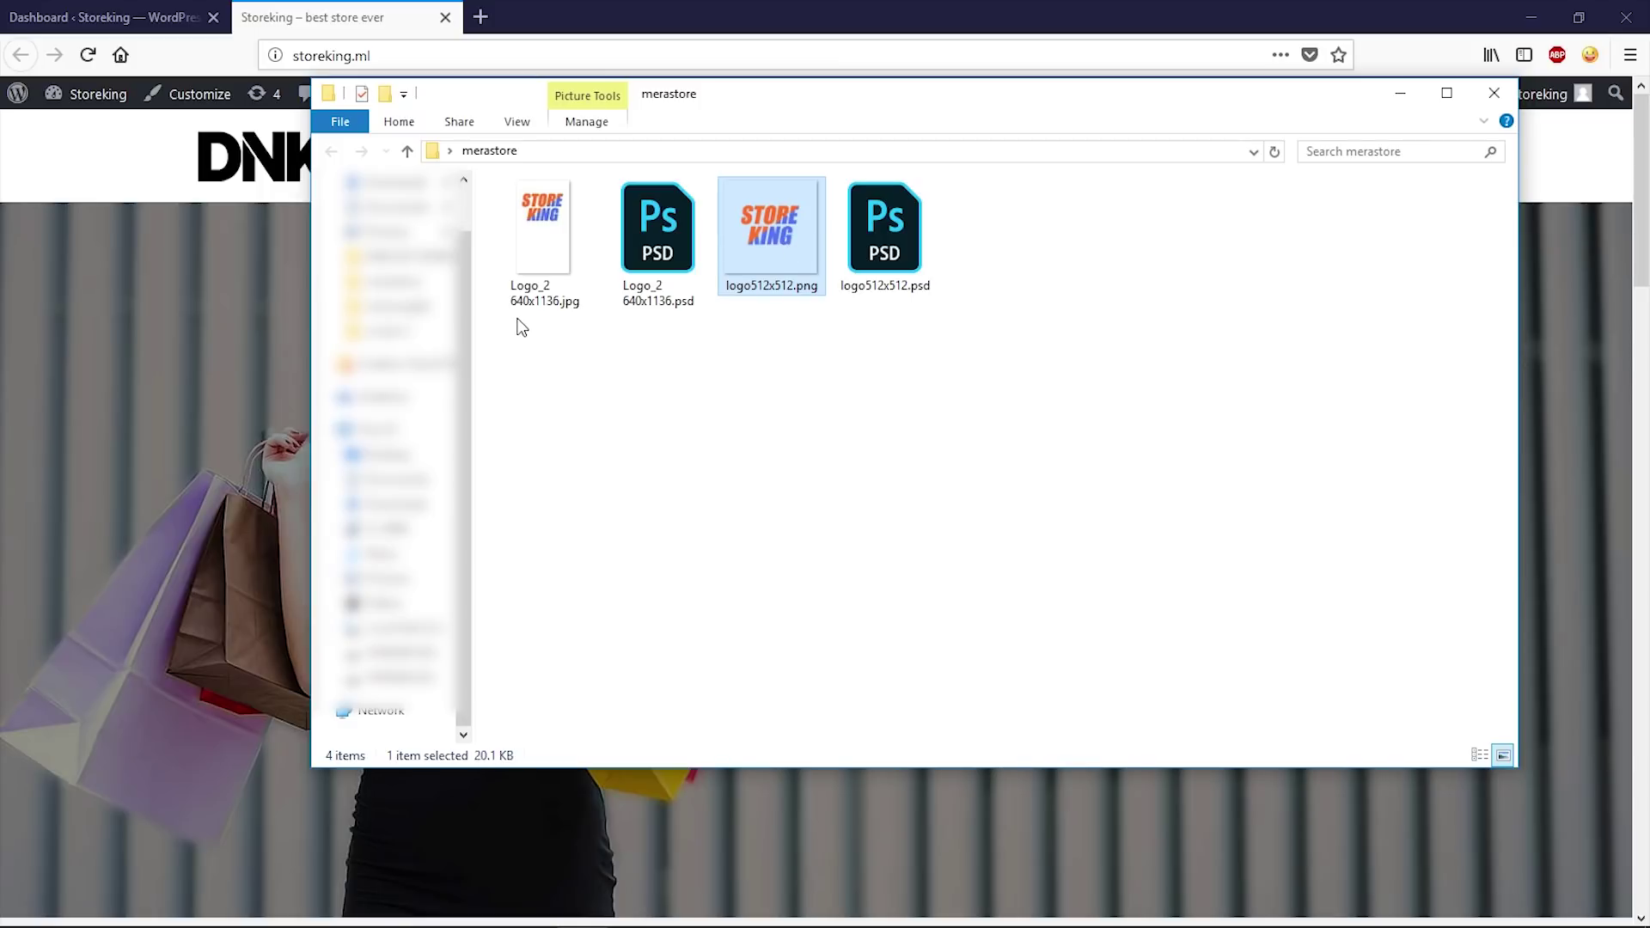
mouse_move(543, 293)
click(536, 304)
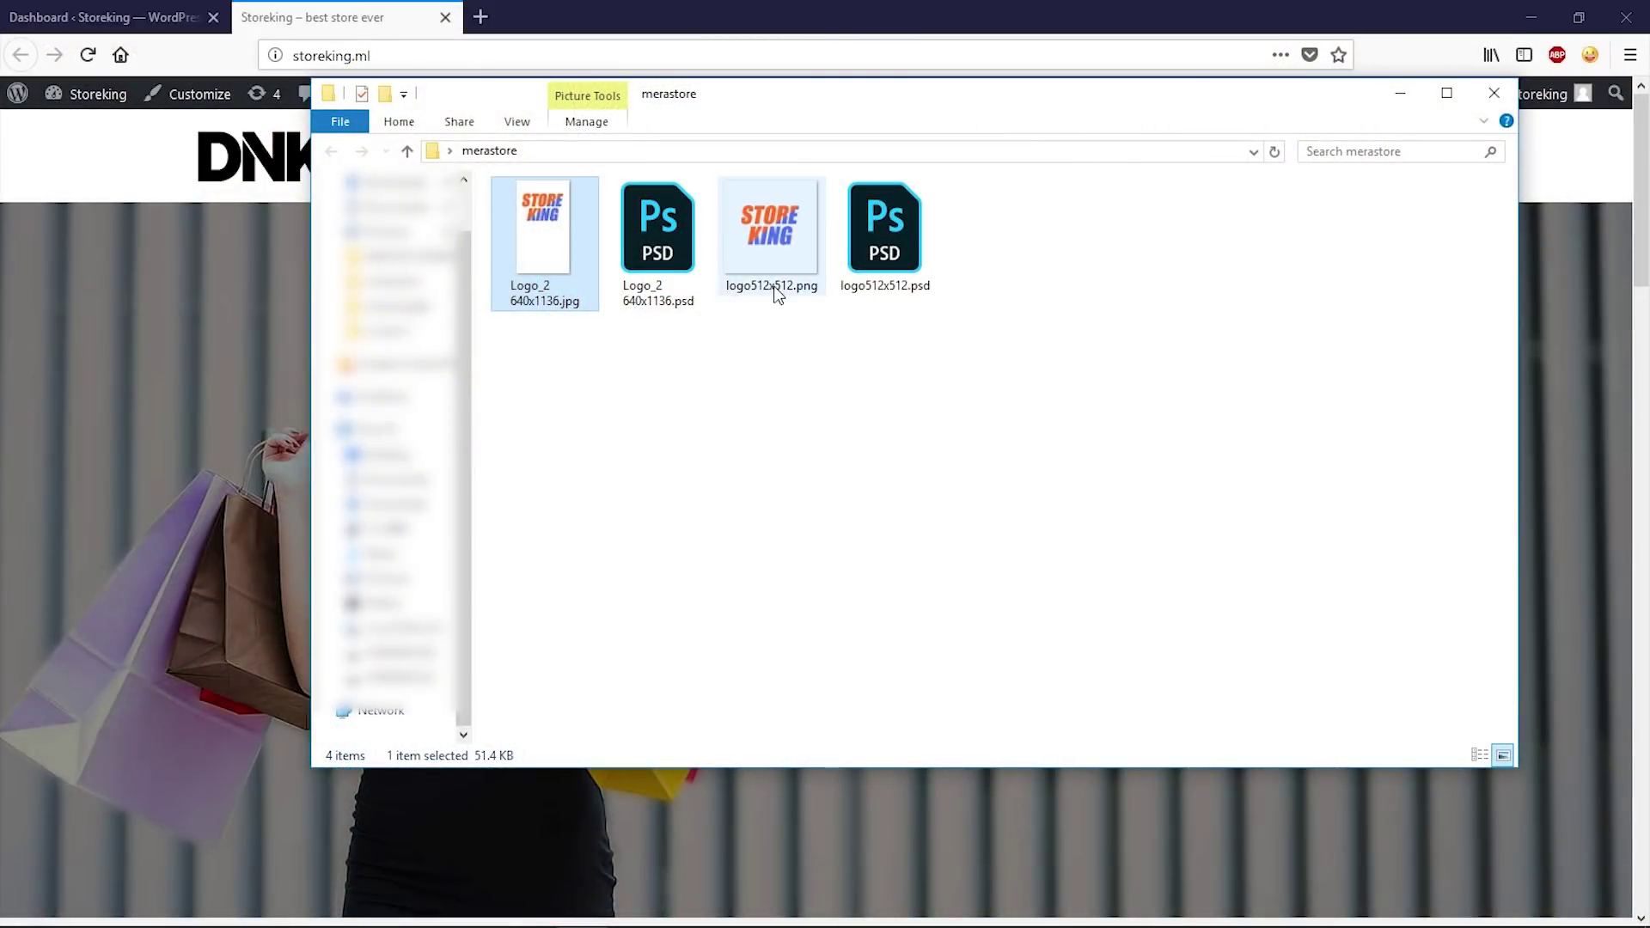
click(1400, 93)
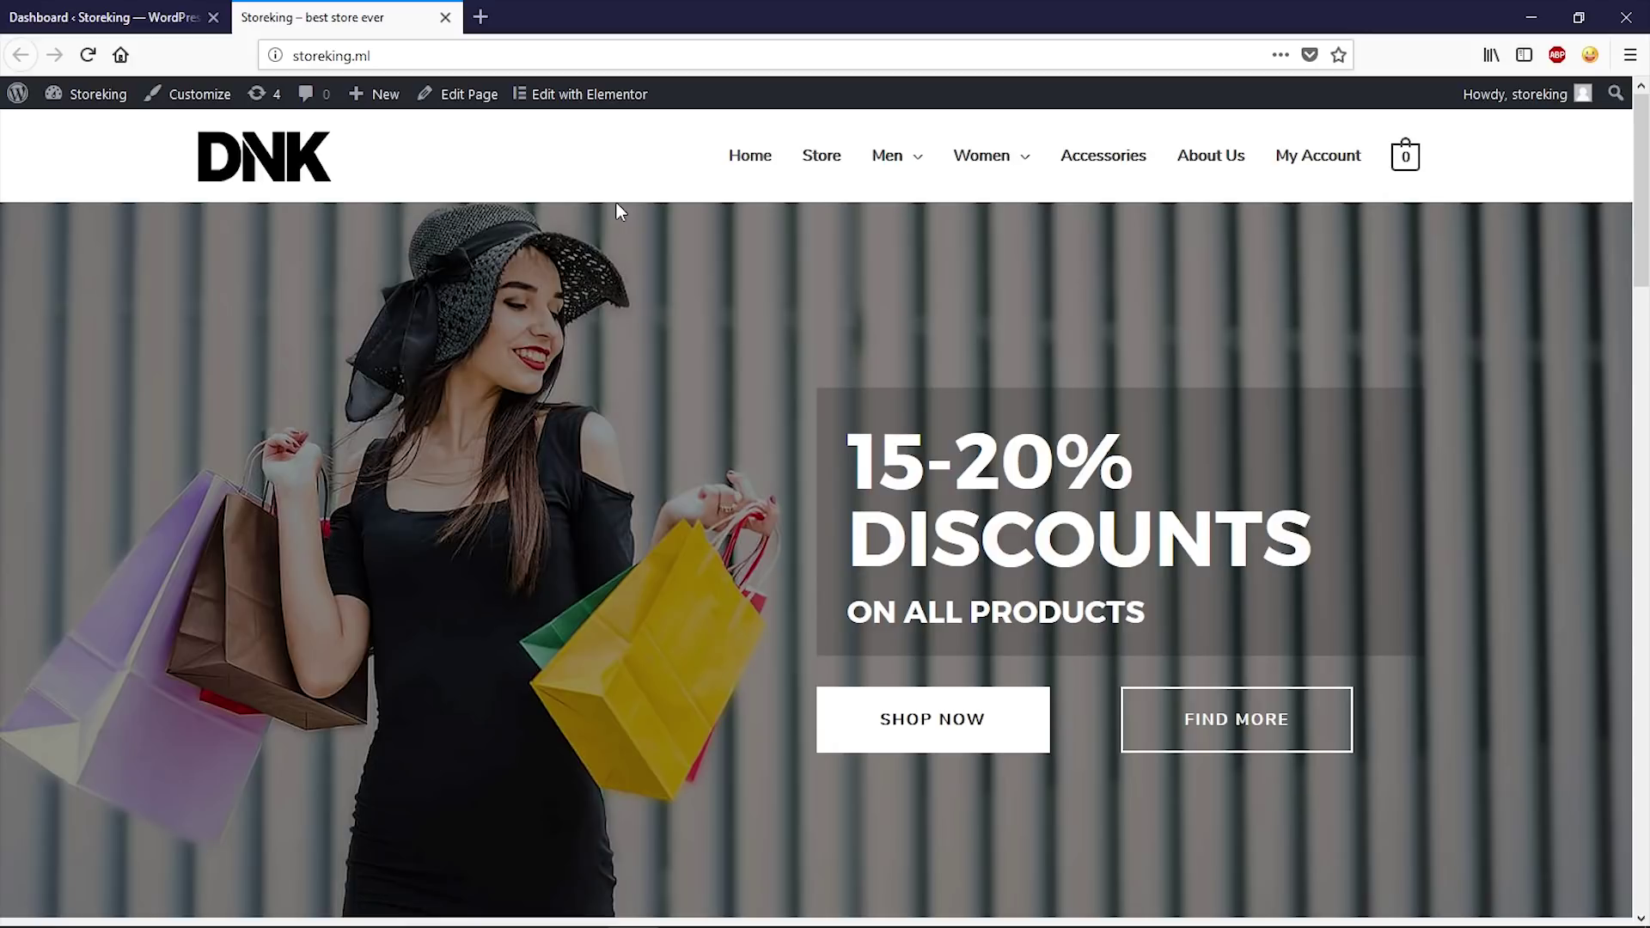
- From Plugins > Add New, search 'wordapp', then install and activate WordApp Mobile App Plugin
click(114, 10)
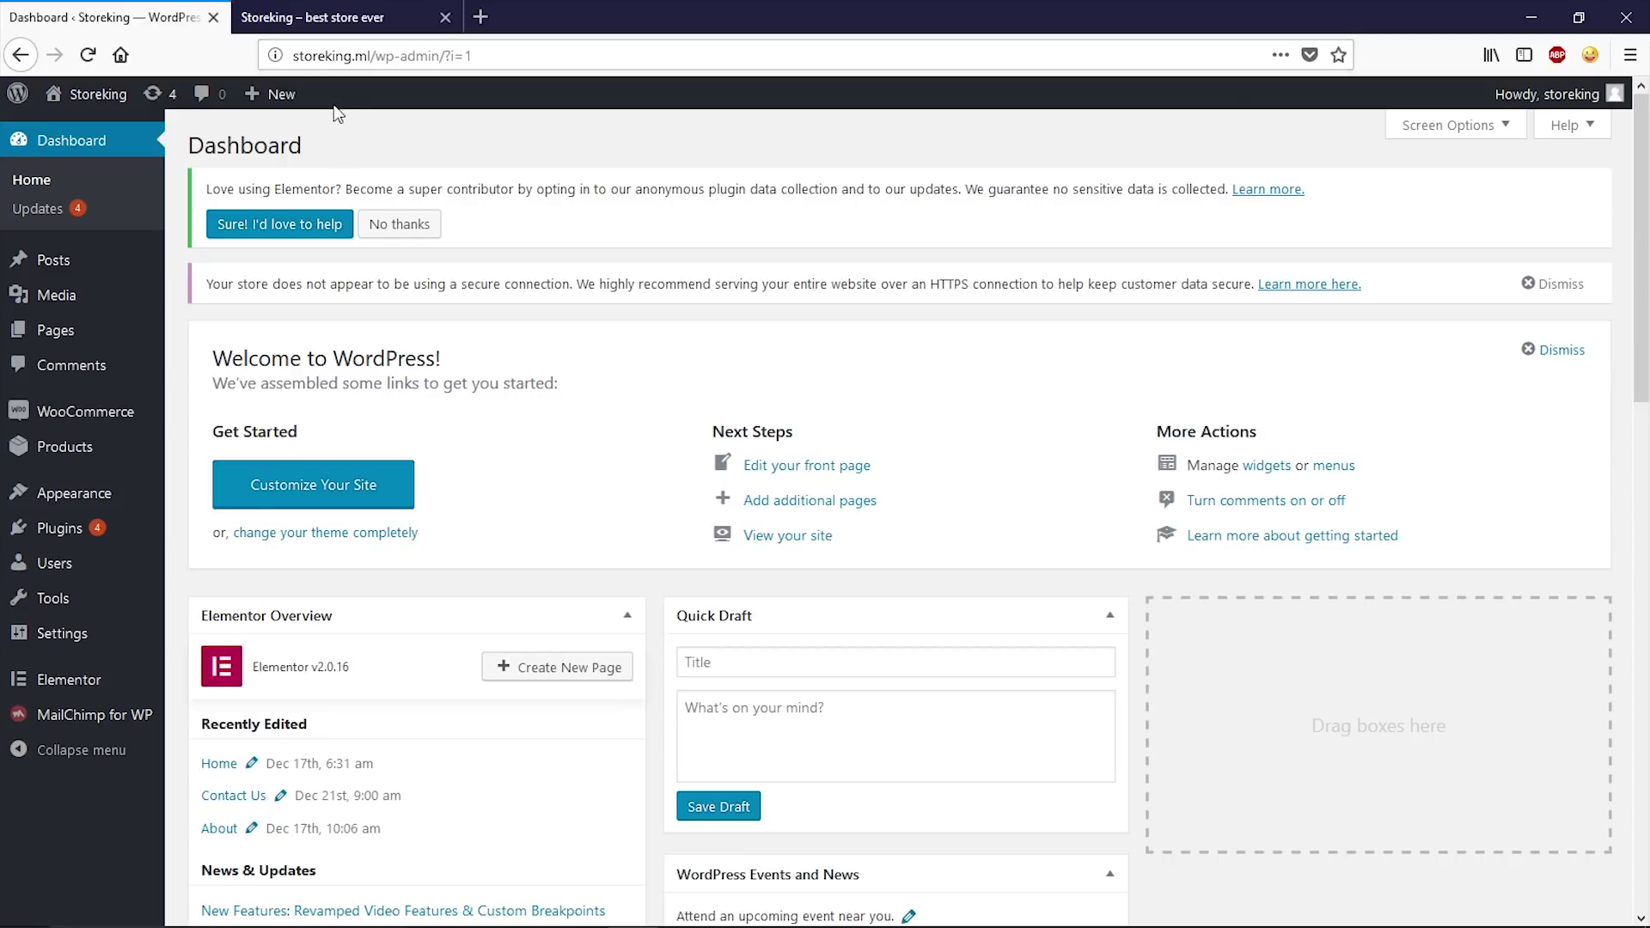
mouse_move(60, 537)
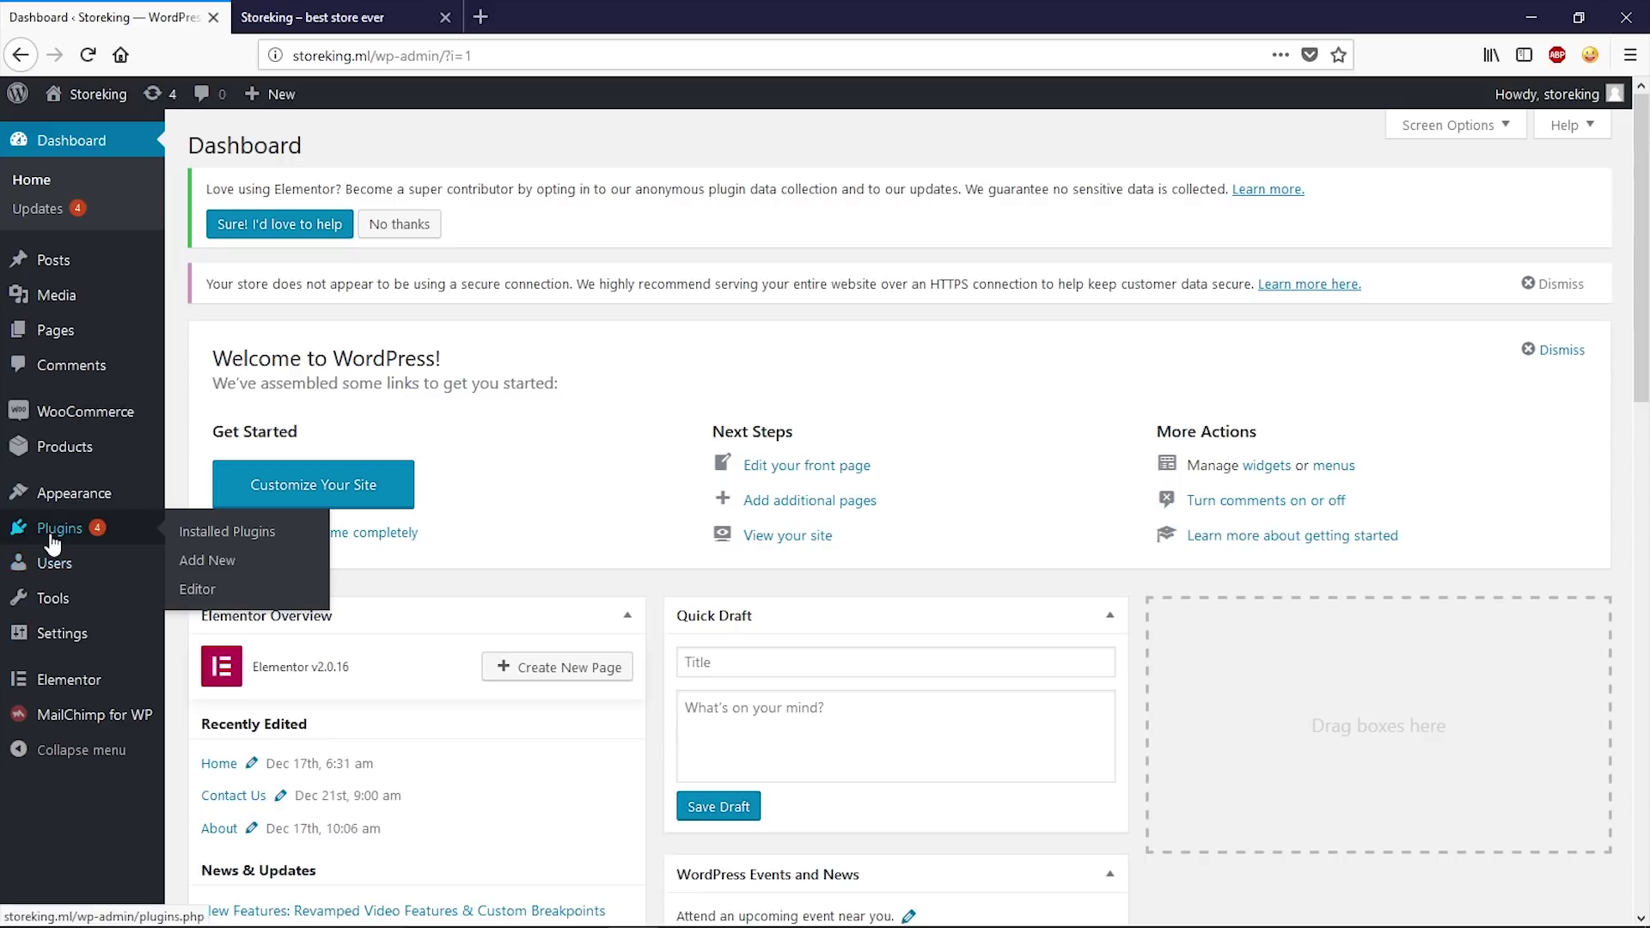
click(212, 562)
click(1358, 305)
text(wordapp)
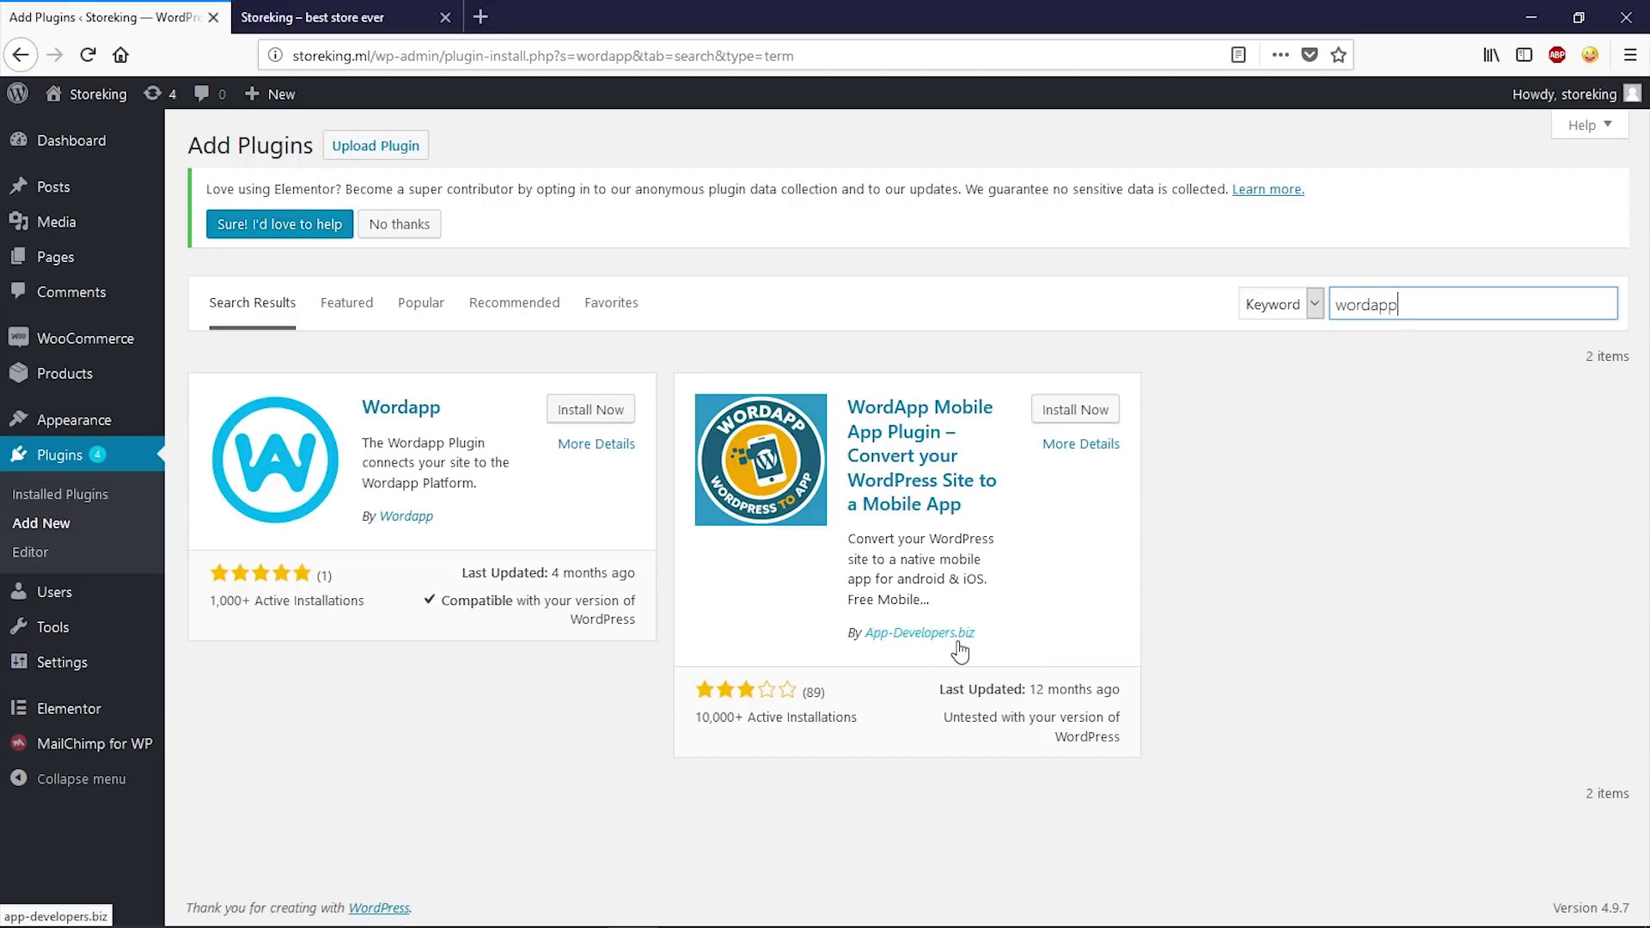
click(1057, 417)
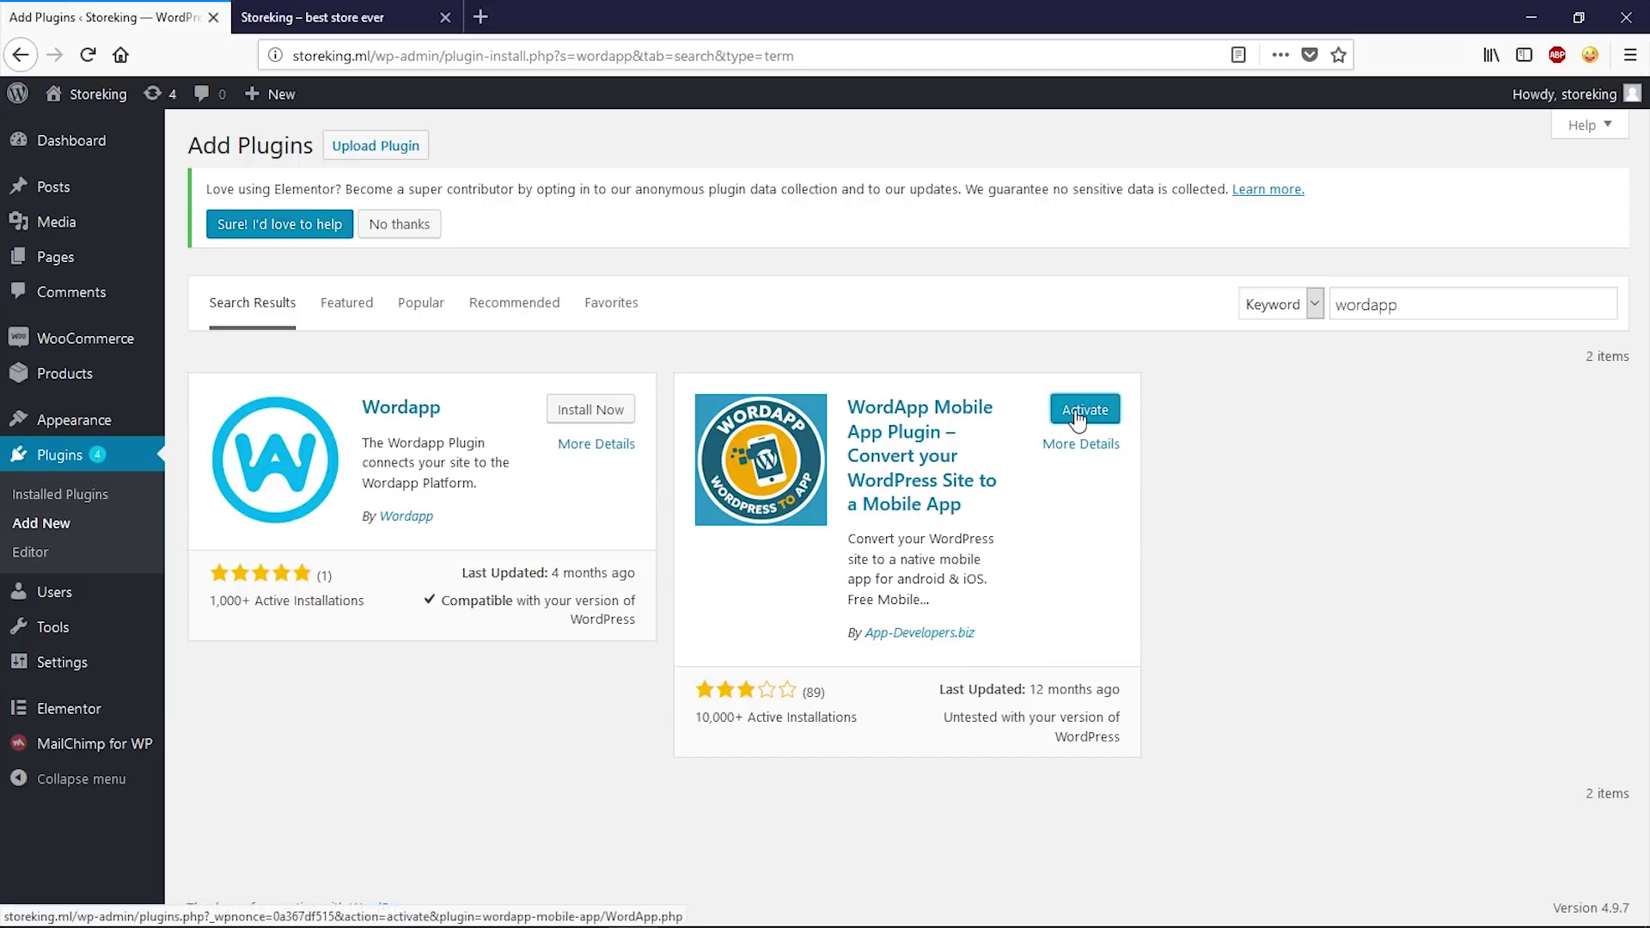
click(1078, 417)
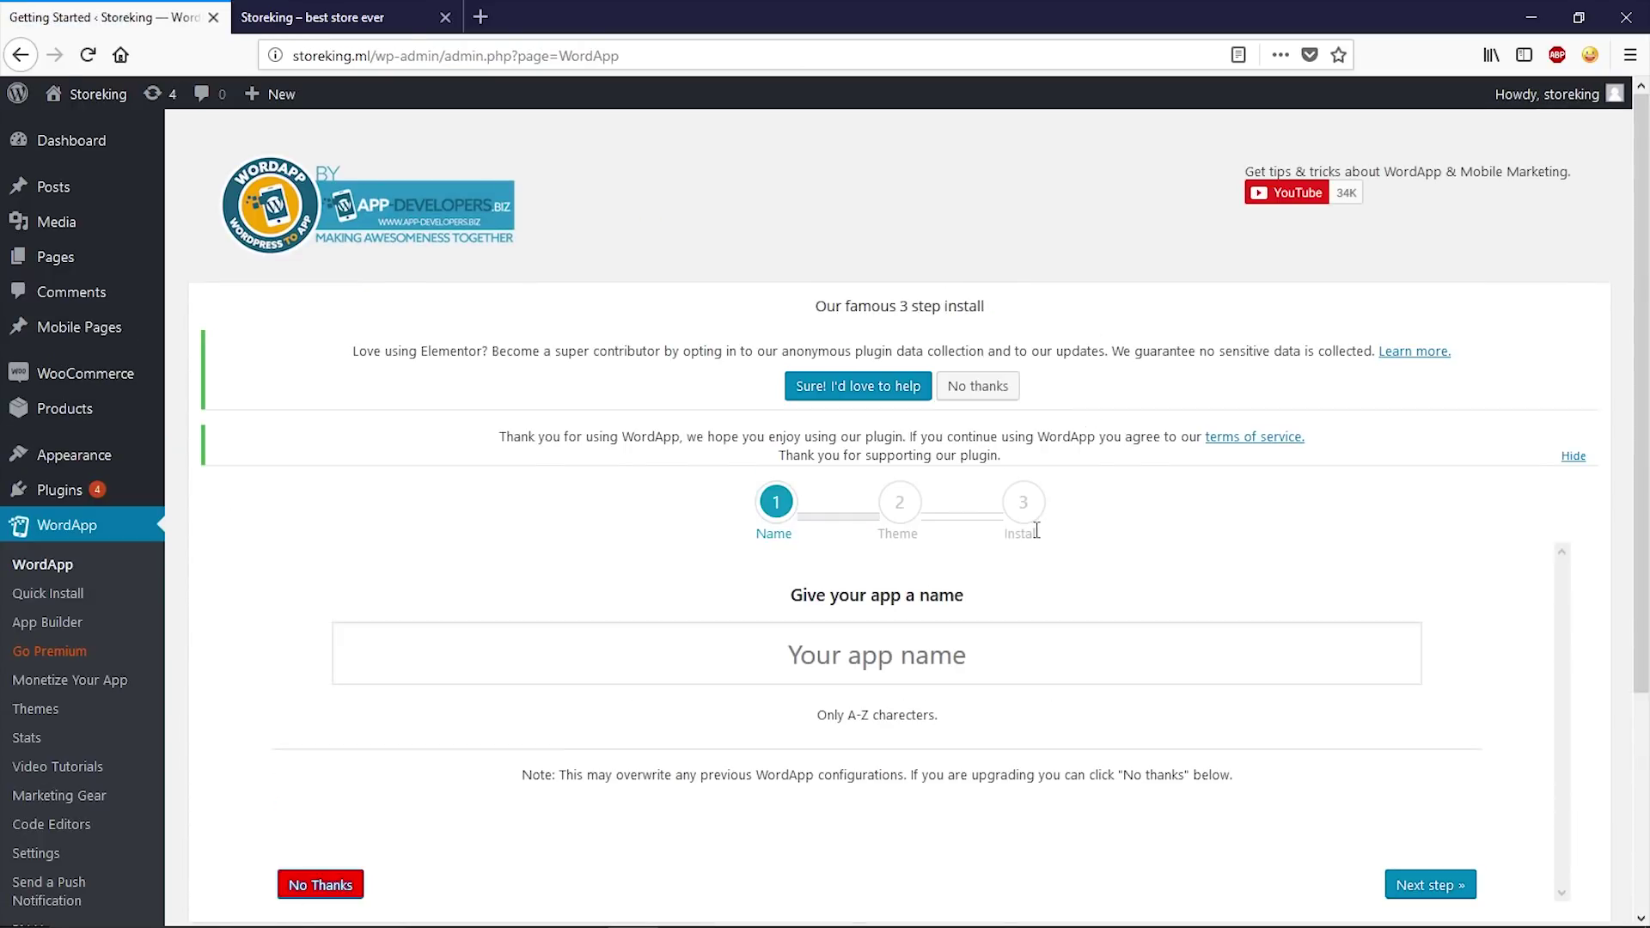
- Name the app 'storeking' in the setup wizard's first step
click(979, 651)
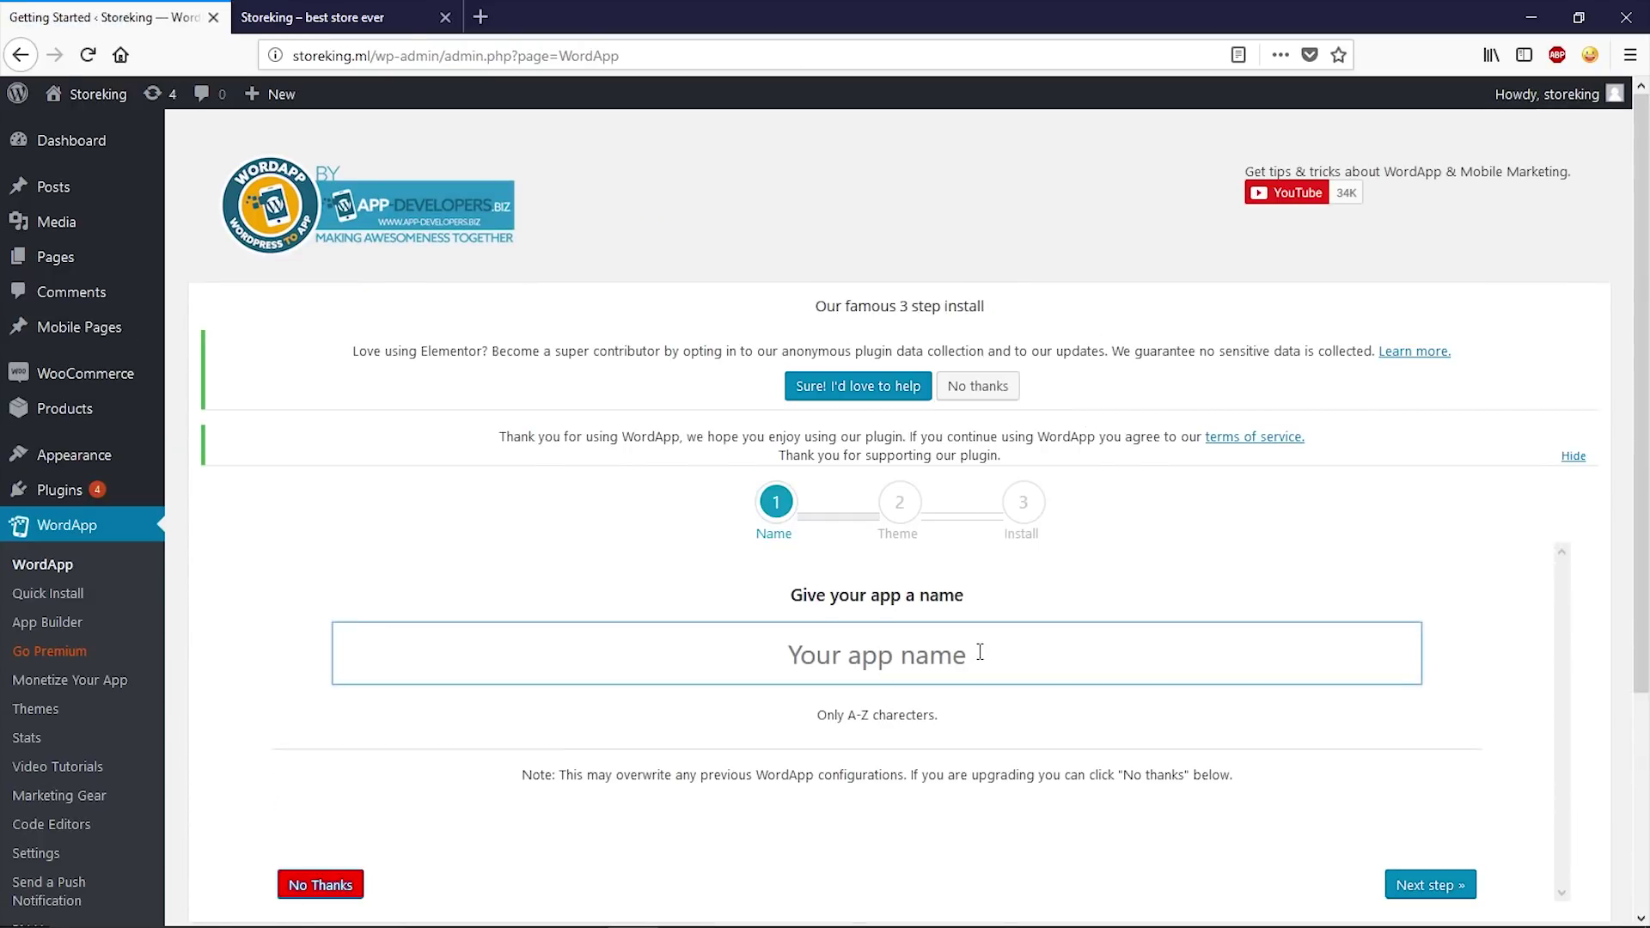
text(storeking)
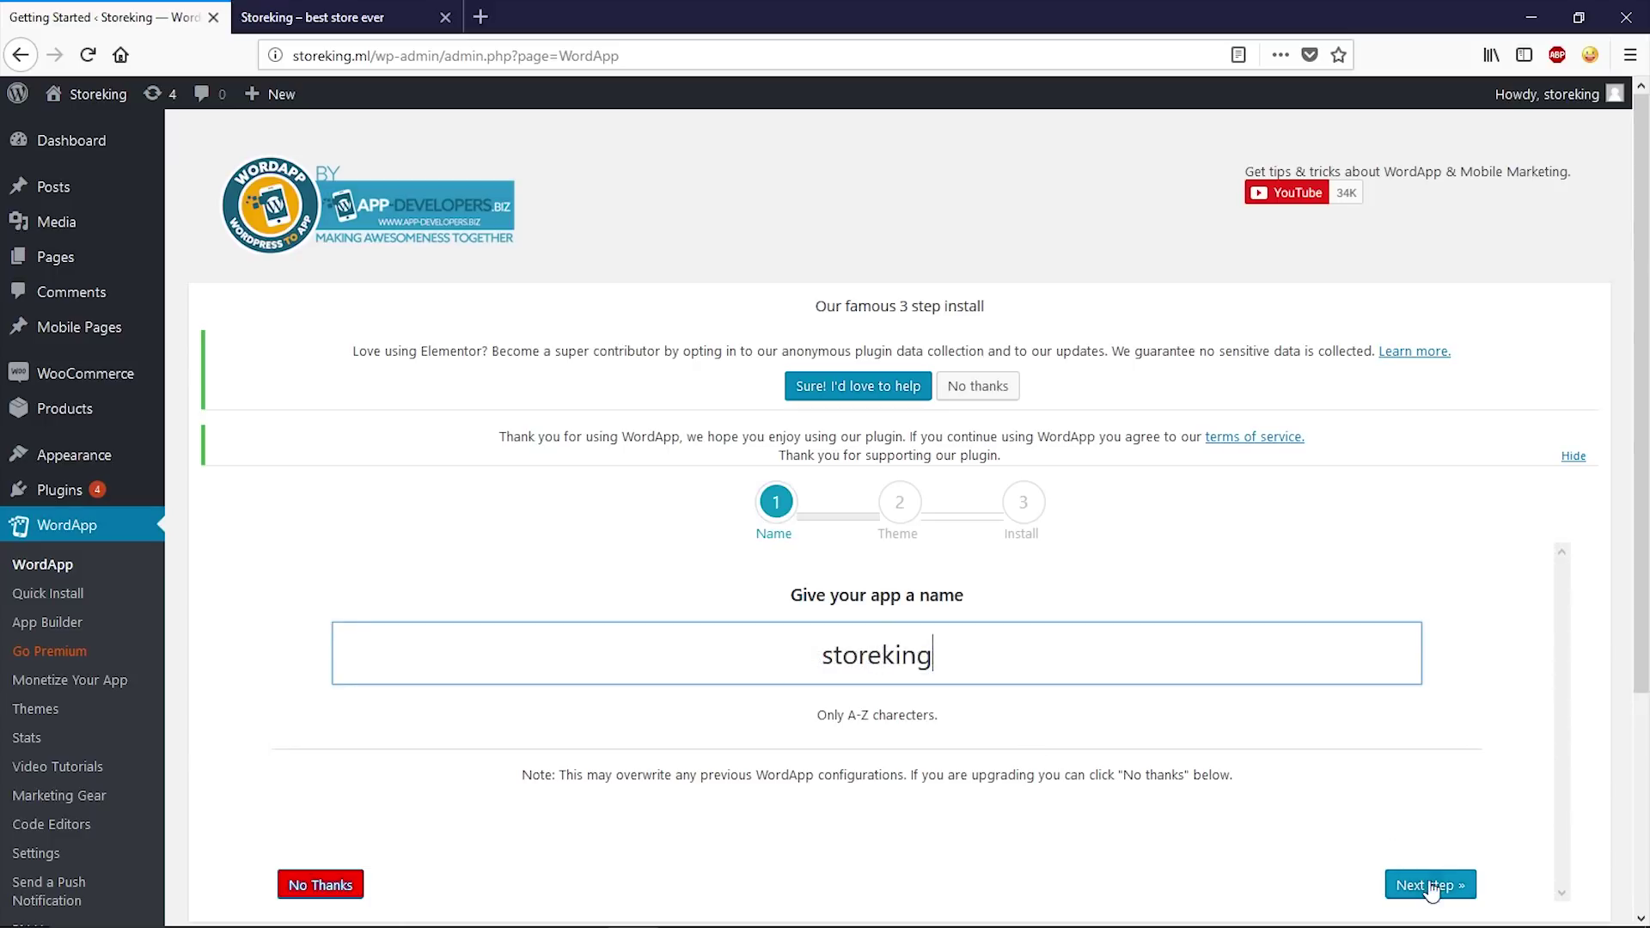
scroll(1426, 825, down, 3)
click(1422, 649)
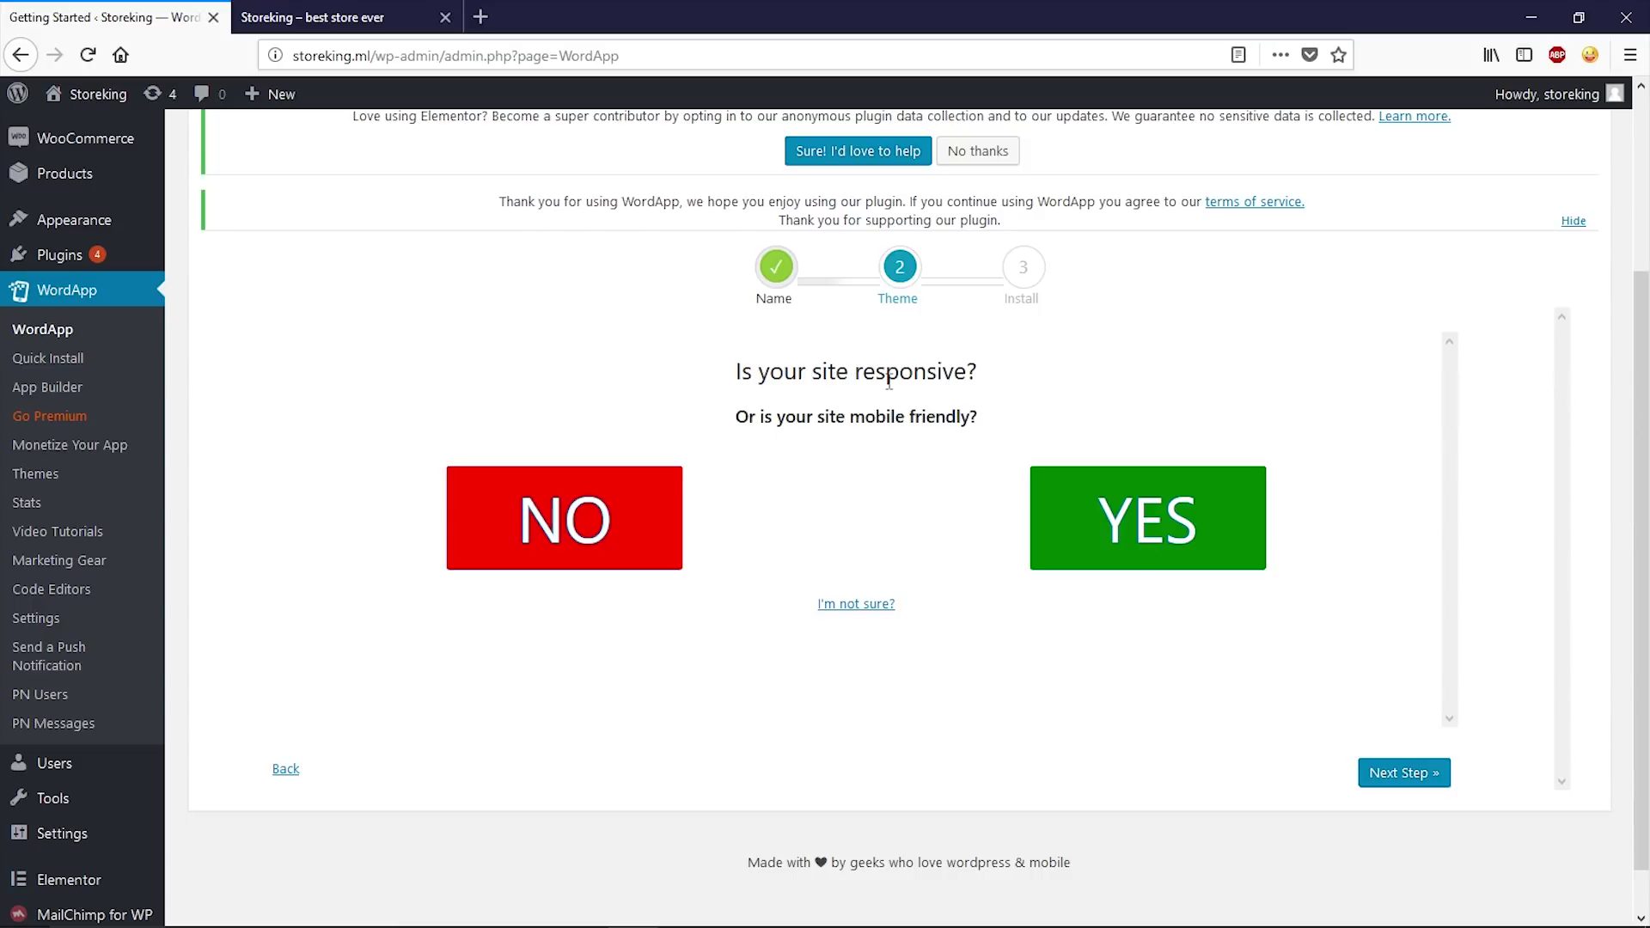
- Mark the site as responsive and submit the contact e-mail address
click(1088, 507)
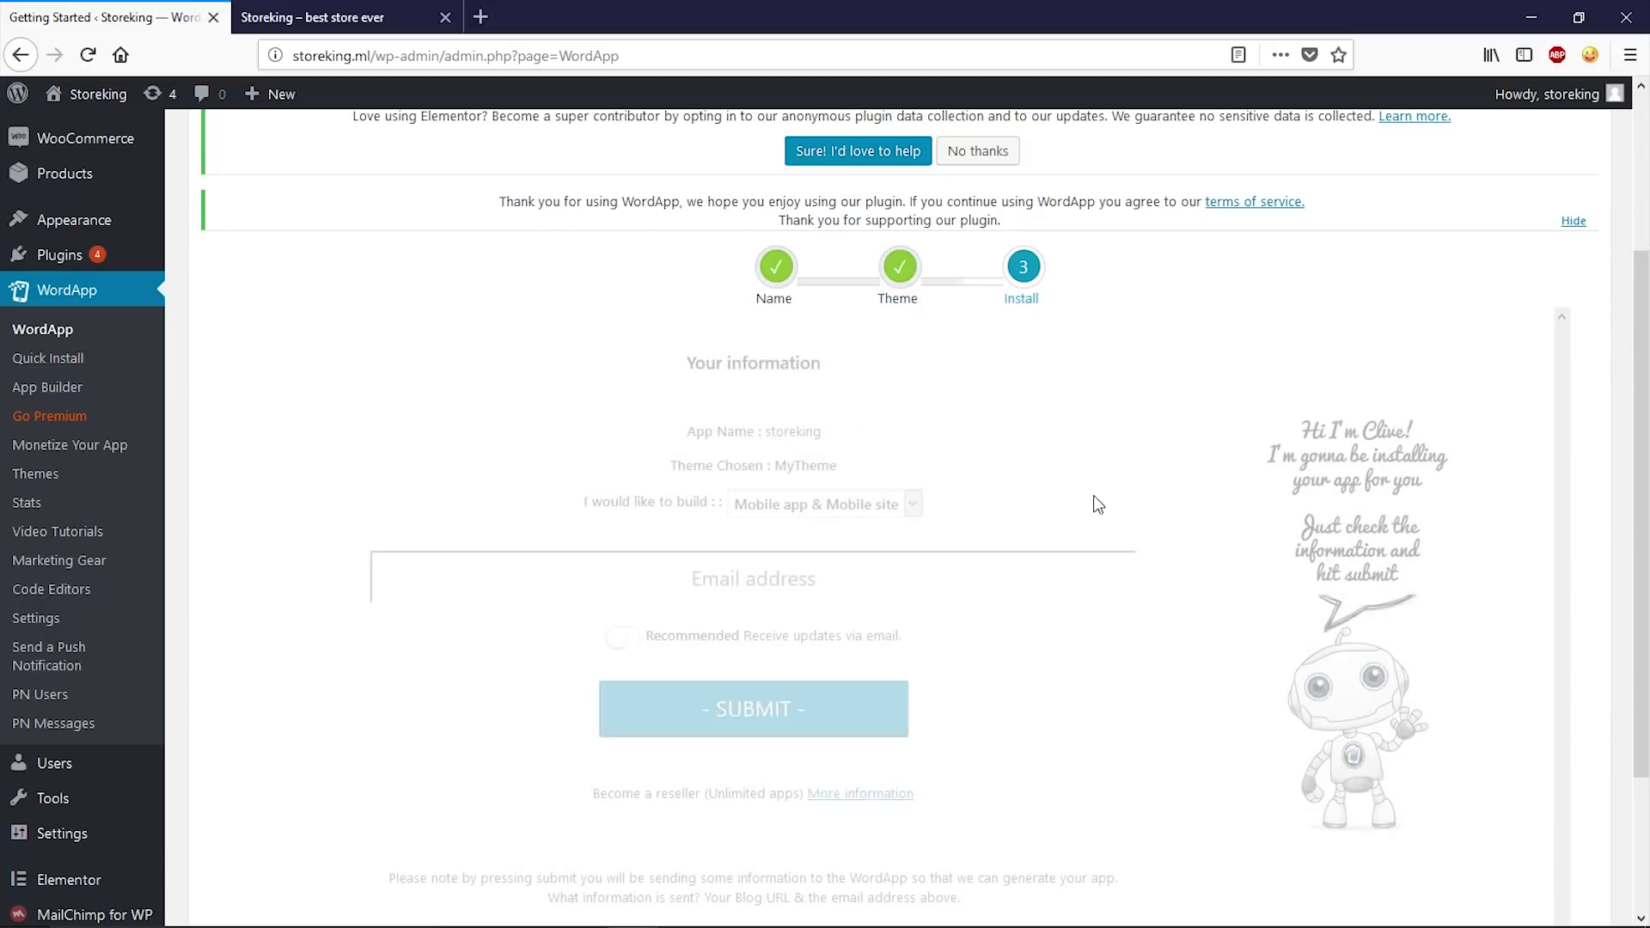
click(747, 581)
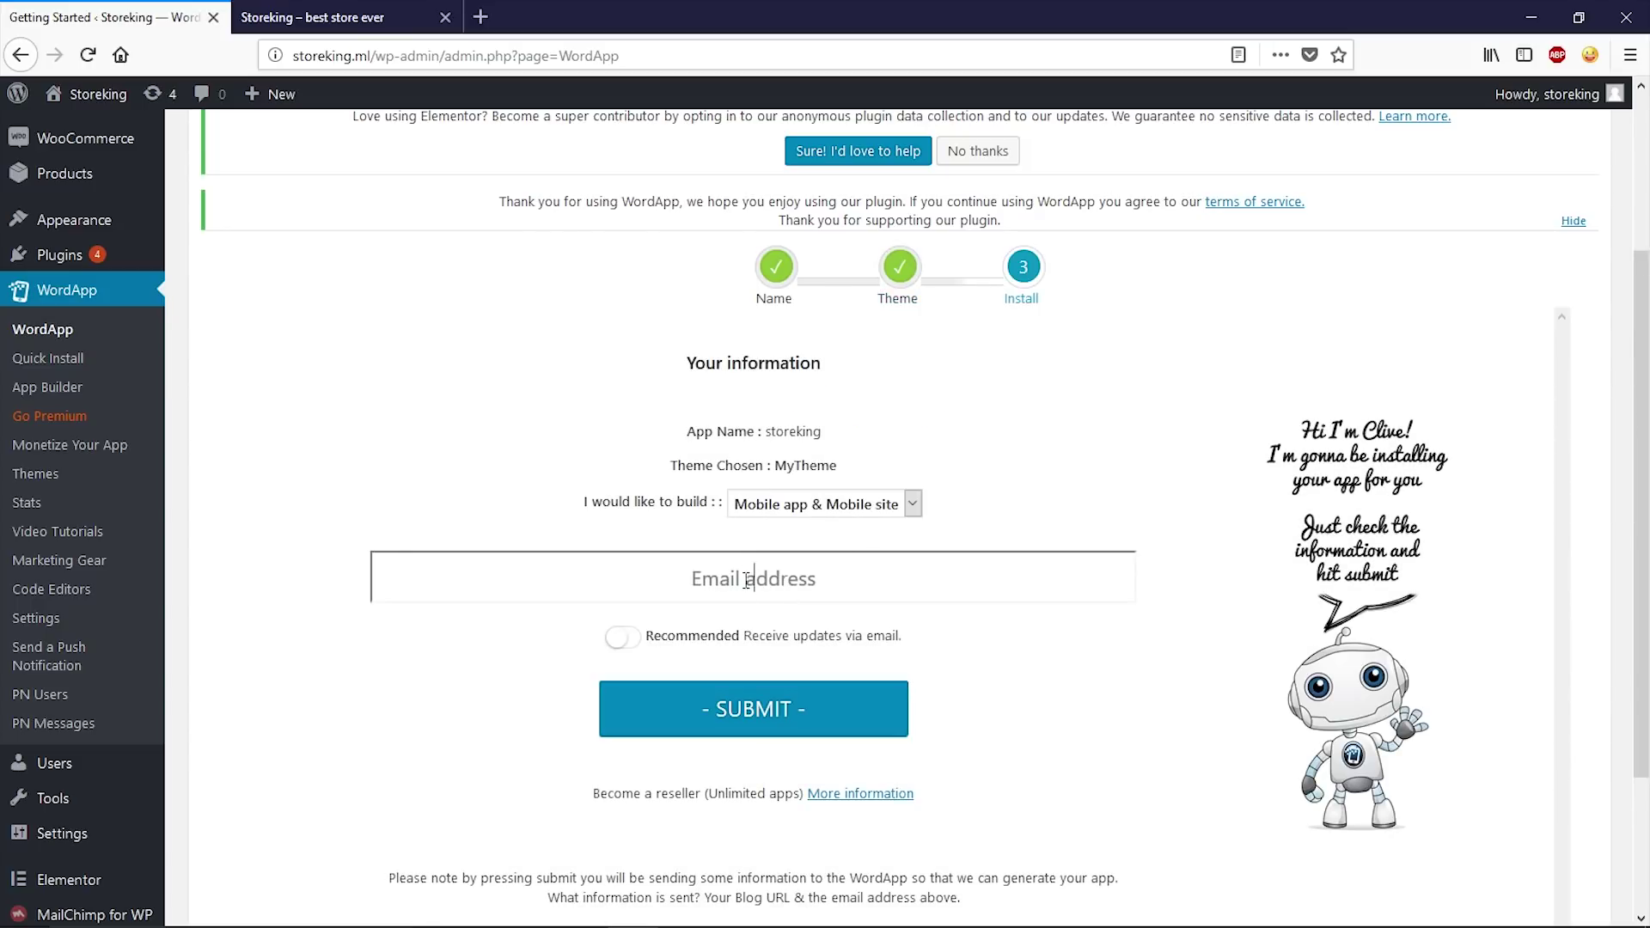
key(ctrl+v)
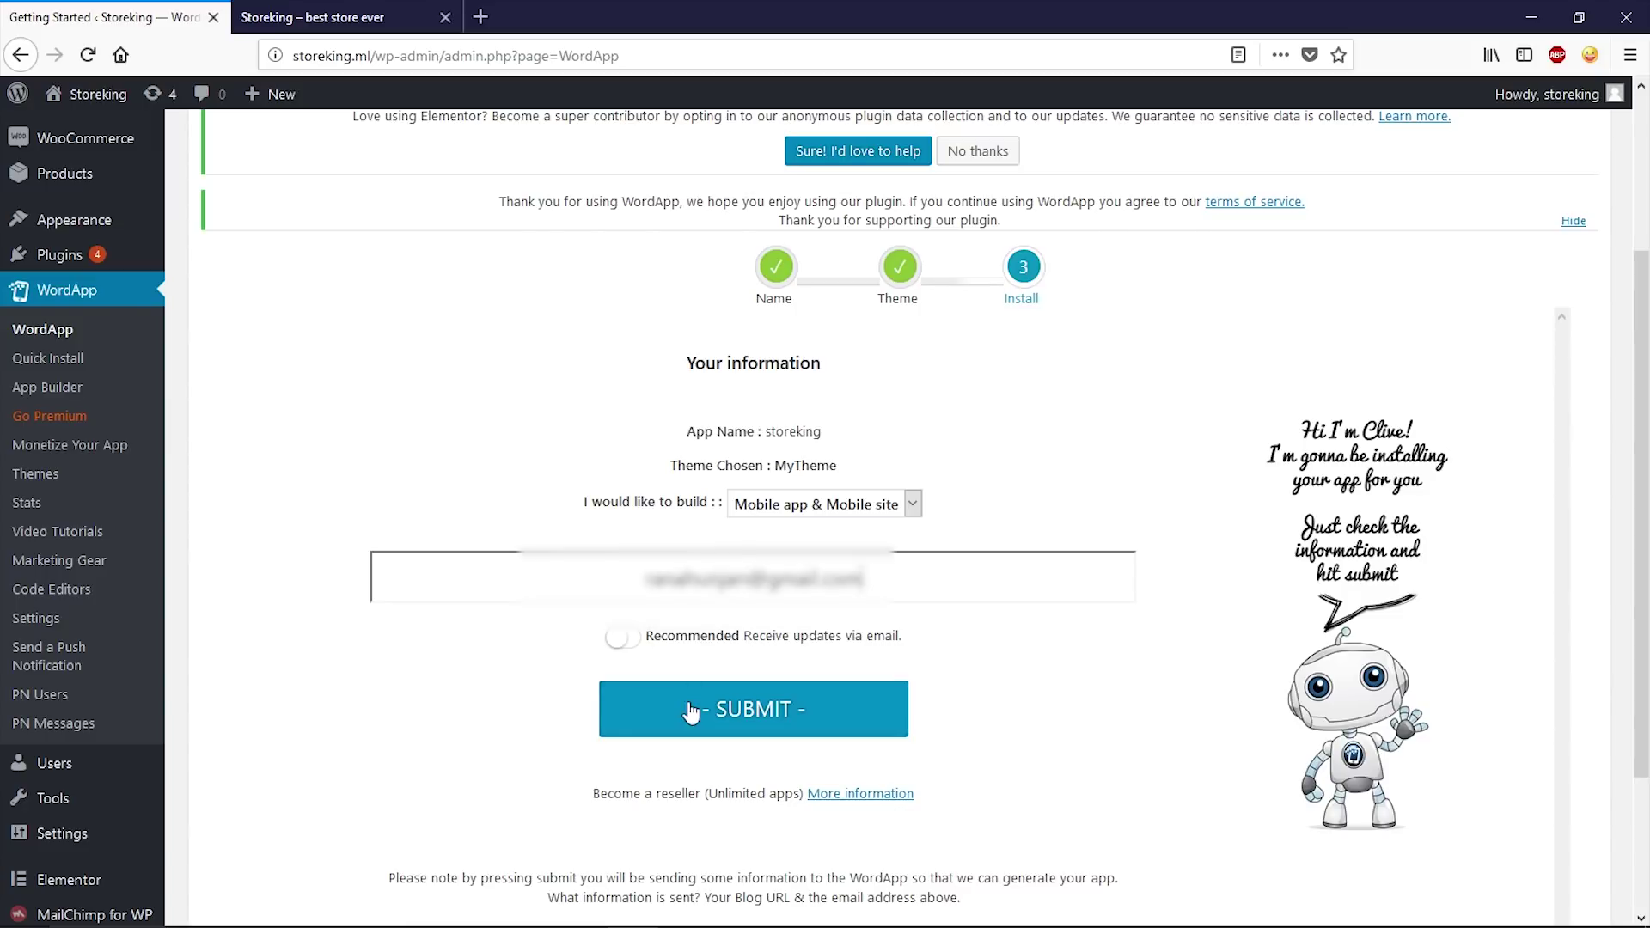
click(690, 712)
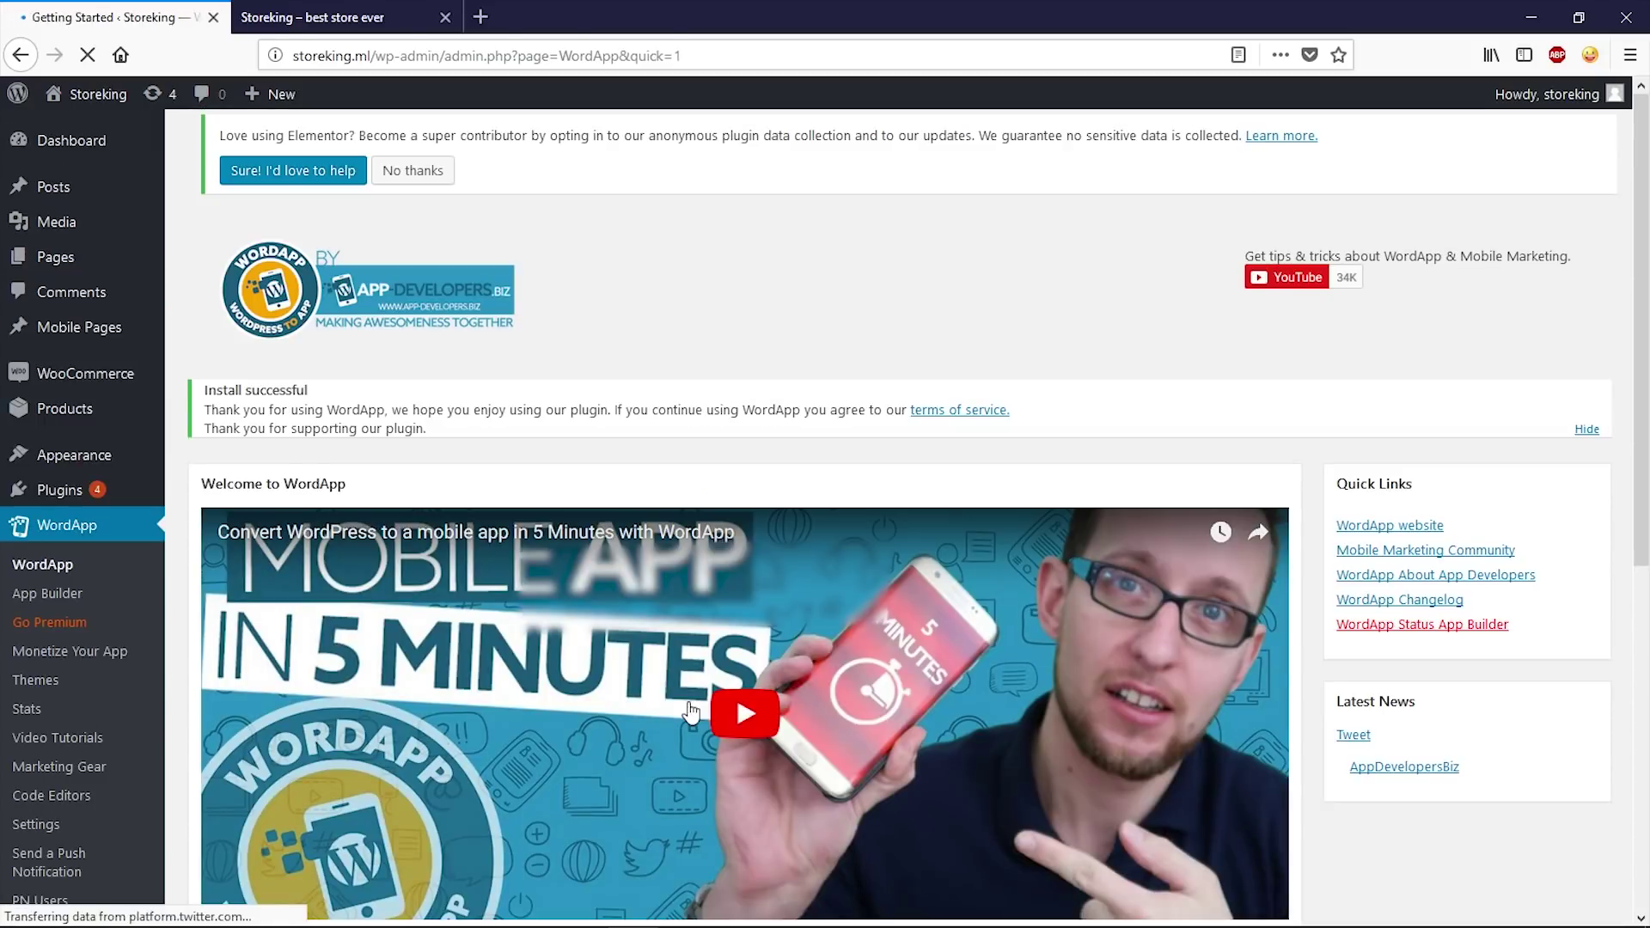
- Open the WordApp App Builder with 'Get started now!'
scroll(599, 556, down, 3)
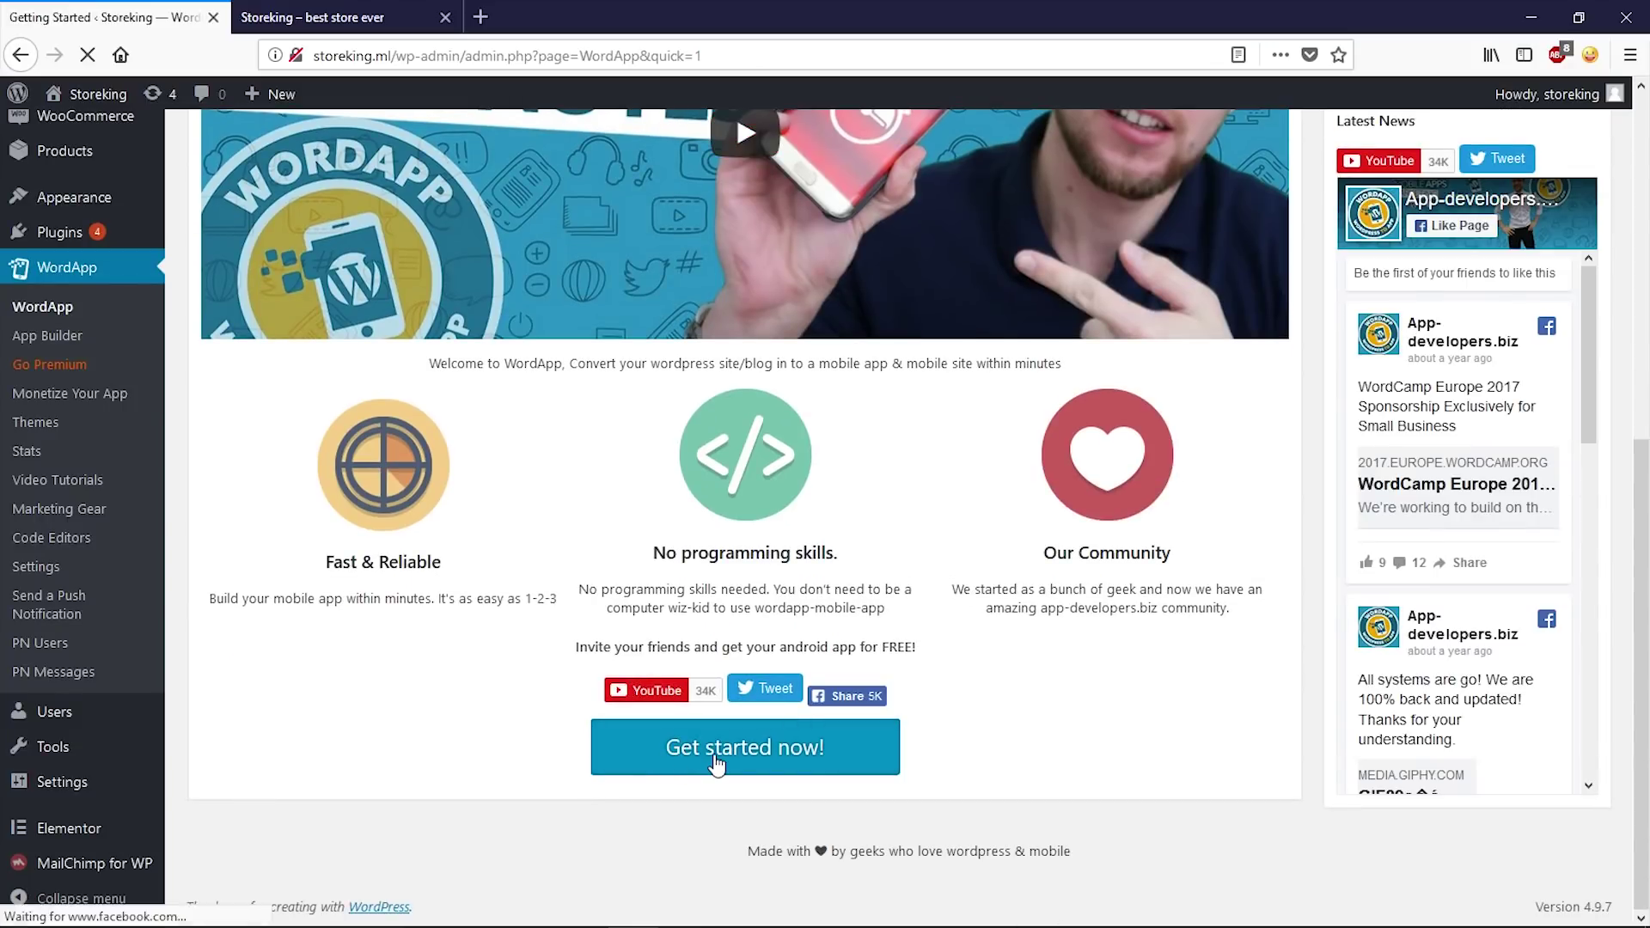
click(716, 763)
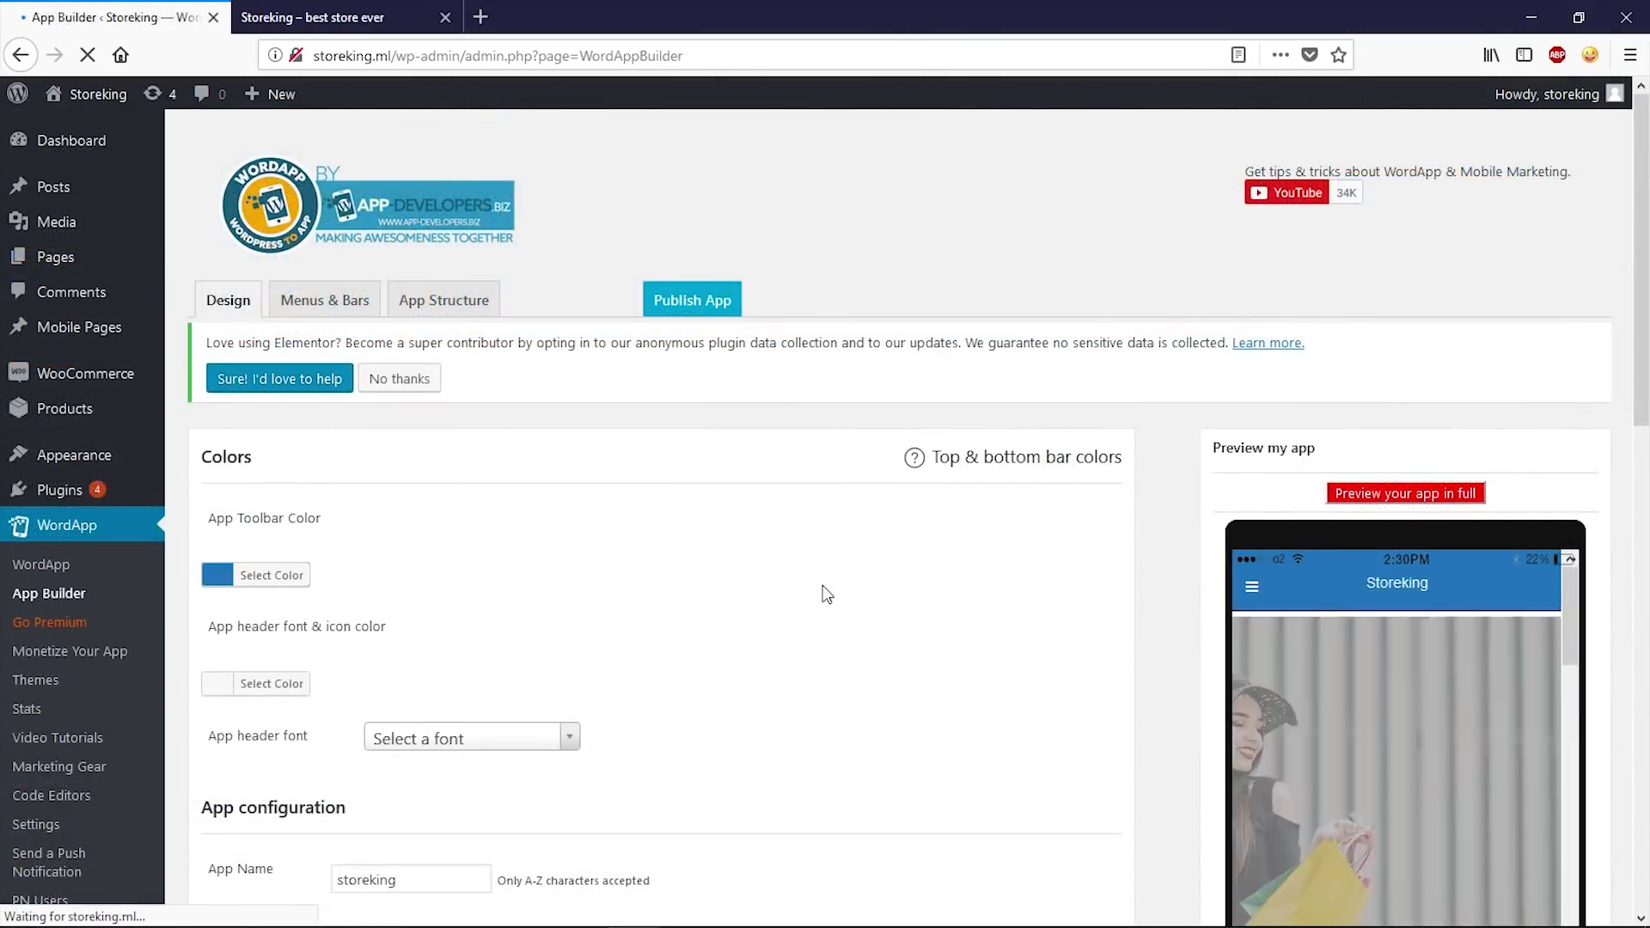
scroll(821, 593, down, 3)
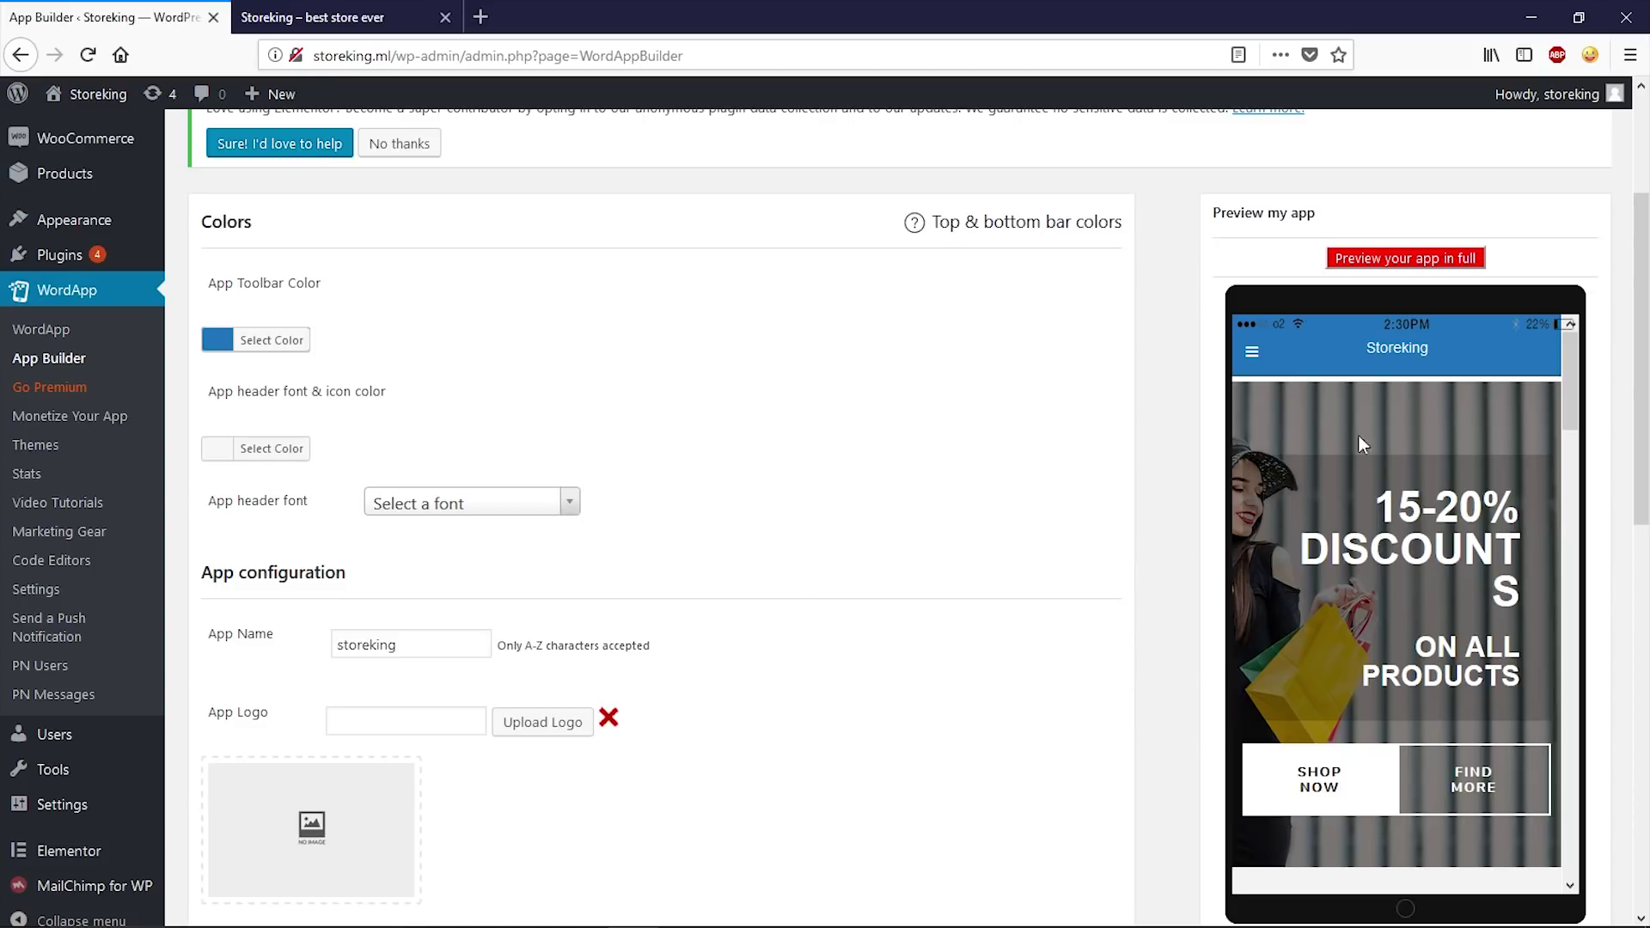
- View the App Toolbar Color #1e73be without changing it, then reach App configuration
click(222, 342)
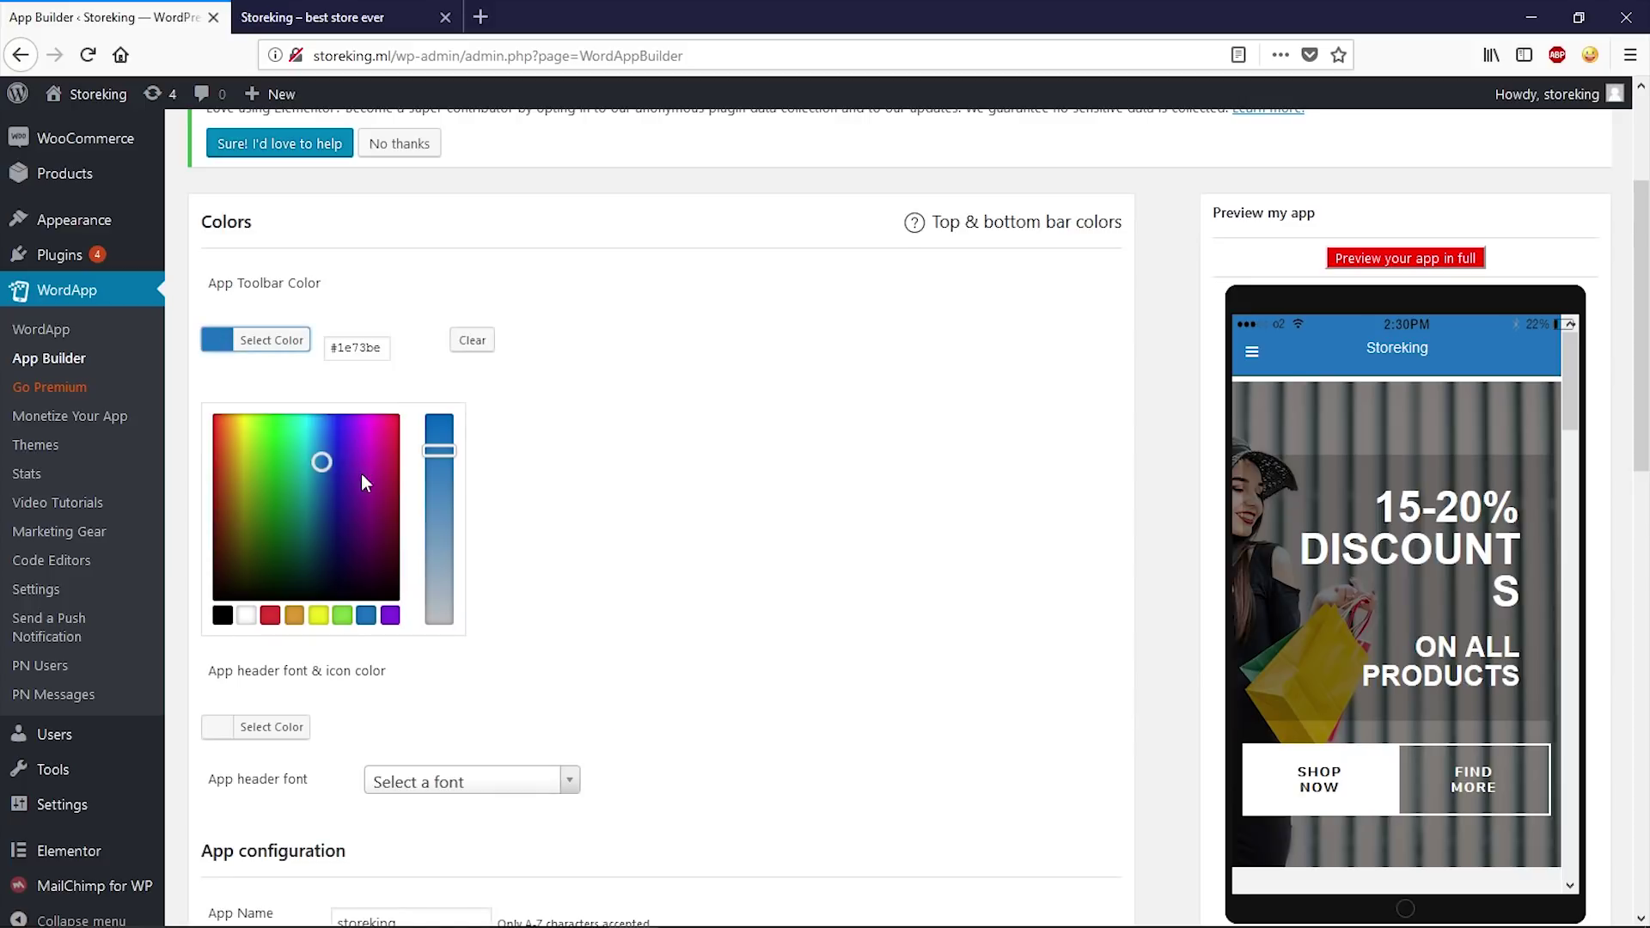
click(634, 445)
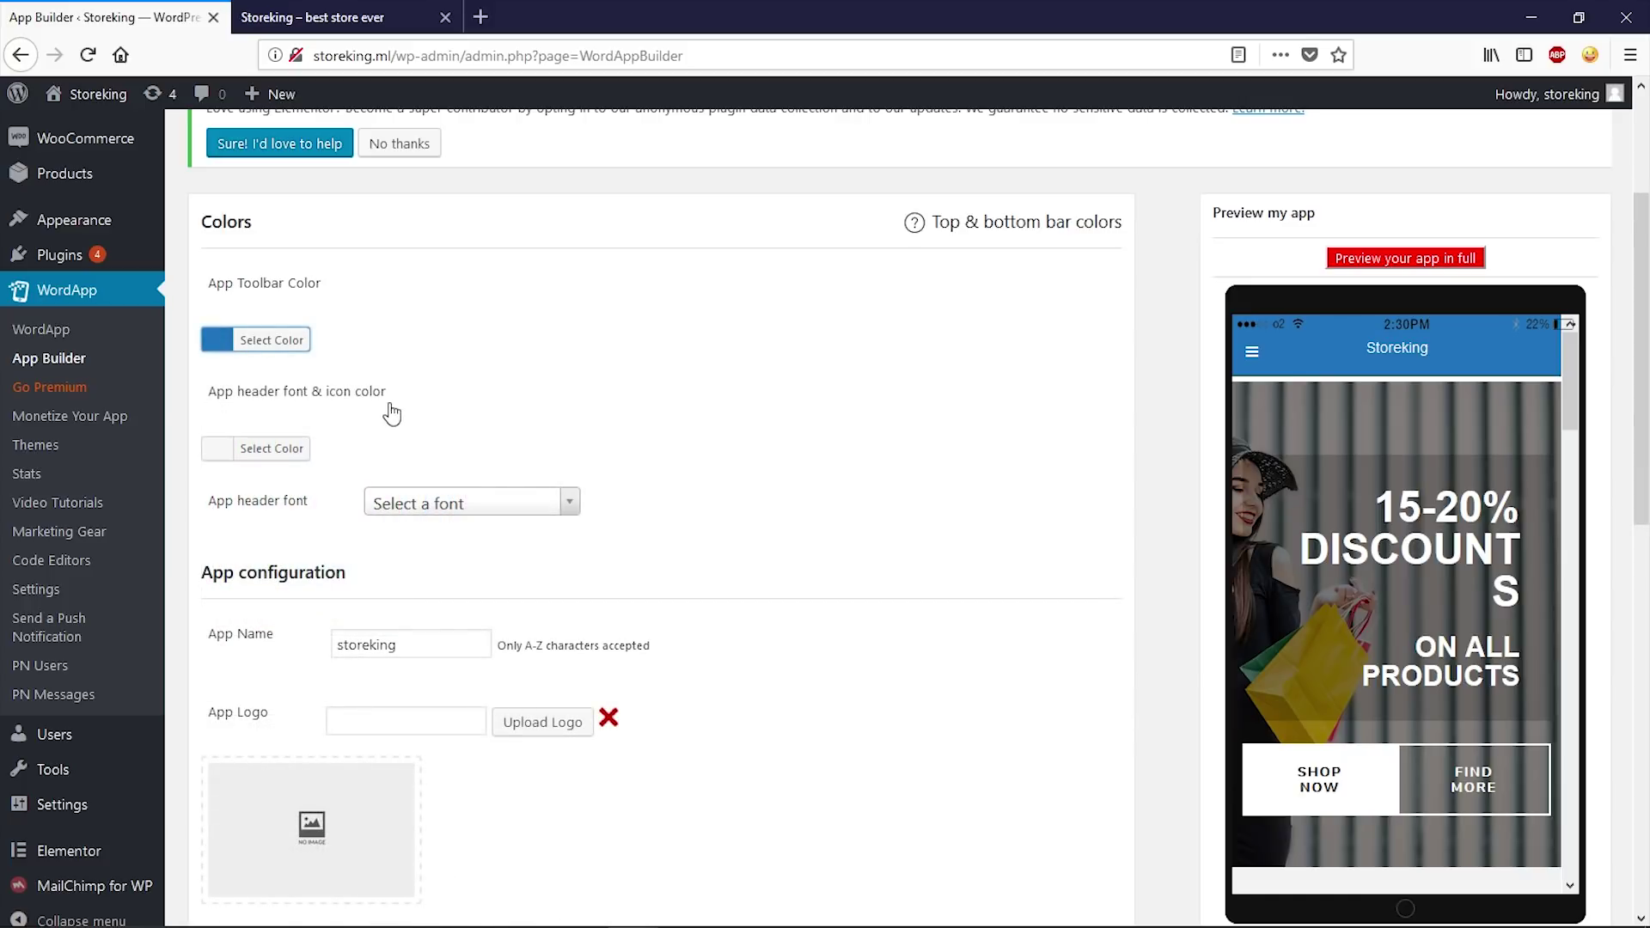
scroll(252, 503, down, 3)
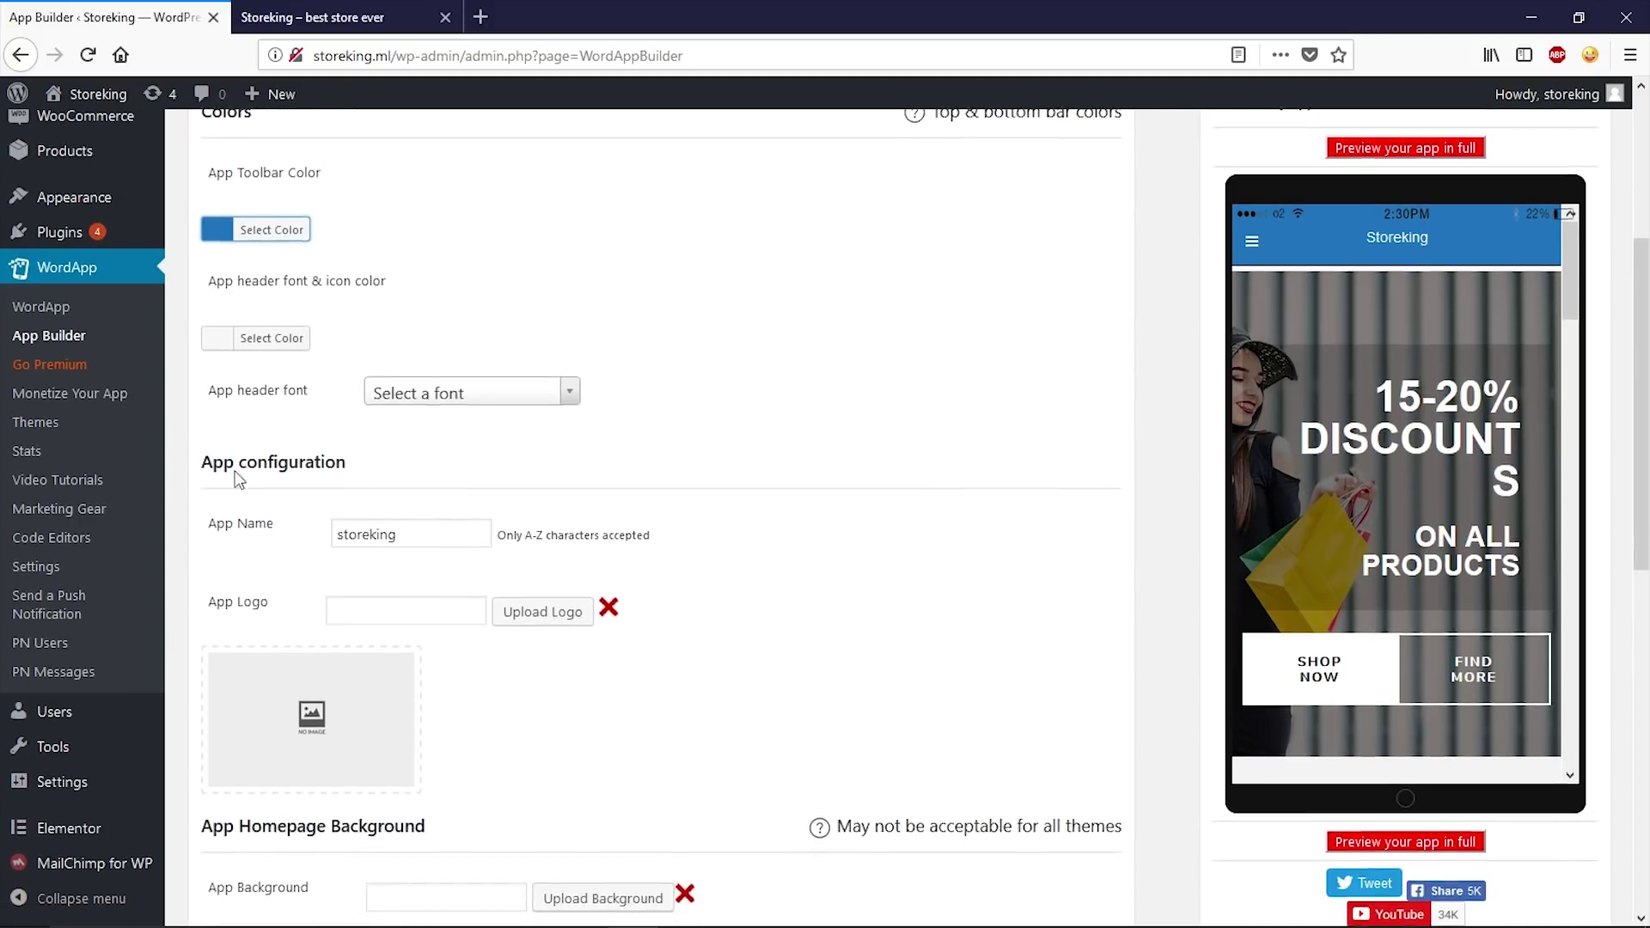
scroll(288, 425, down, 3)
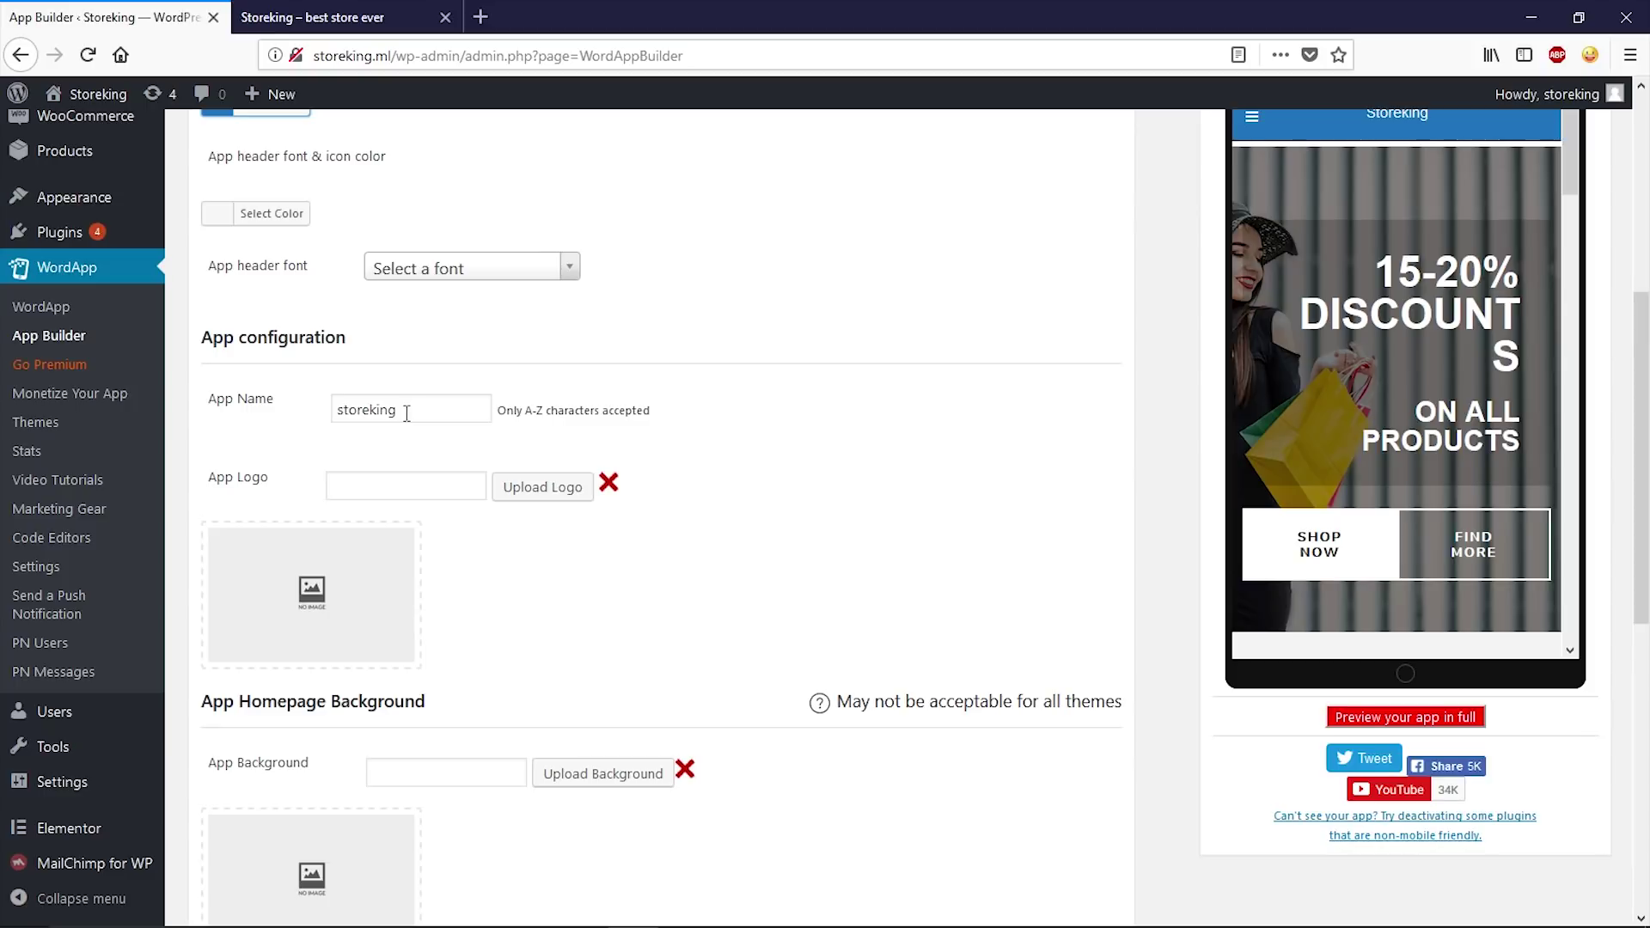
scroll(335, 489, down, 3)
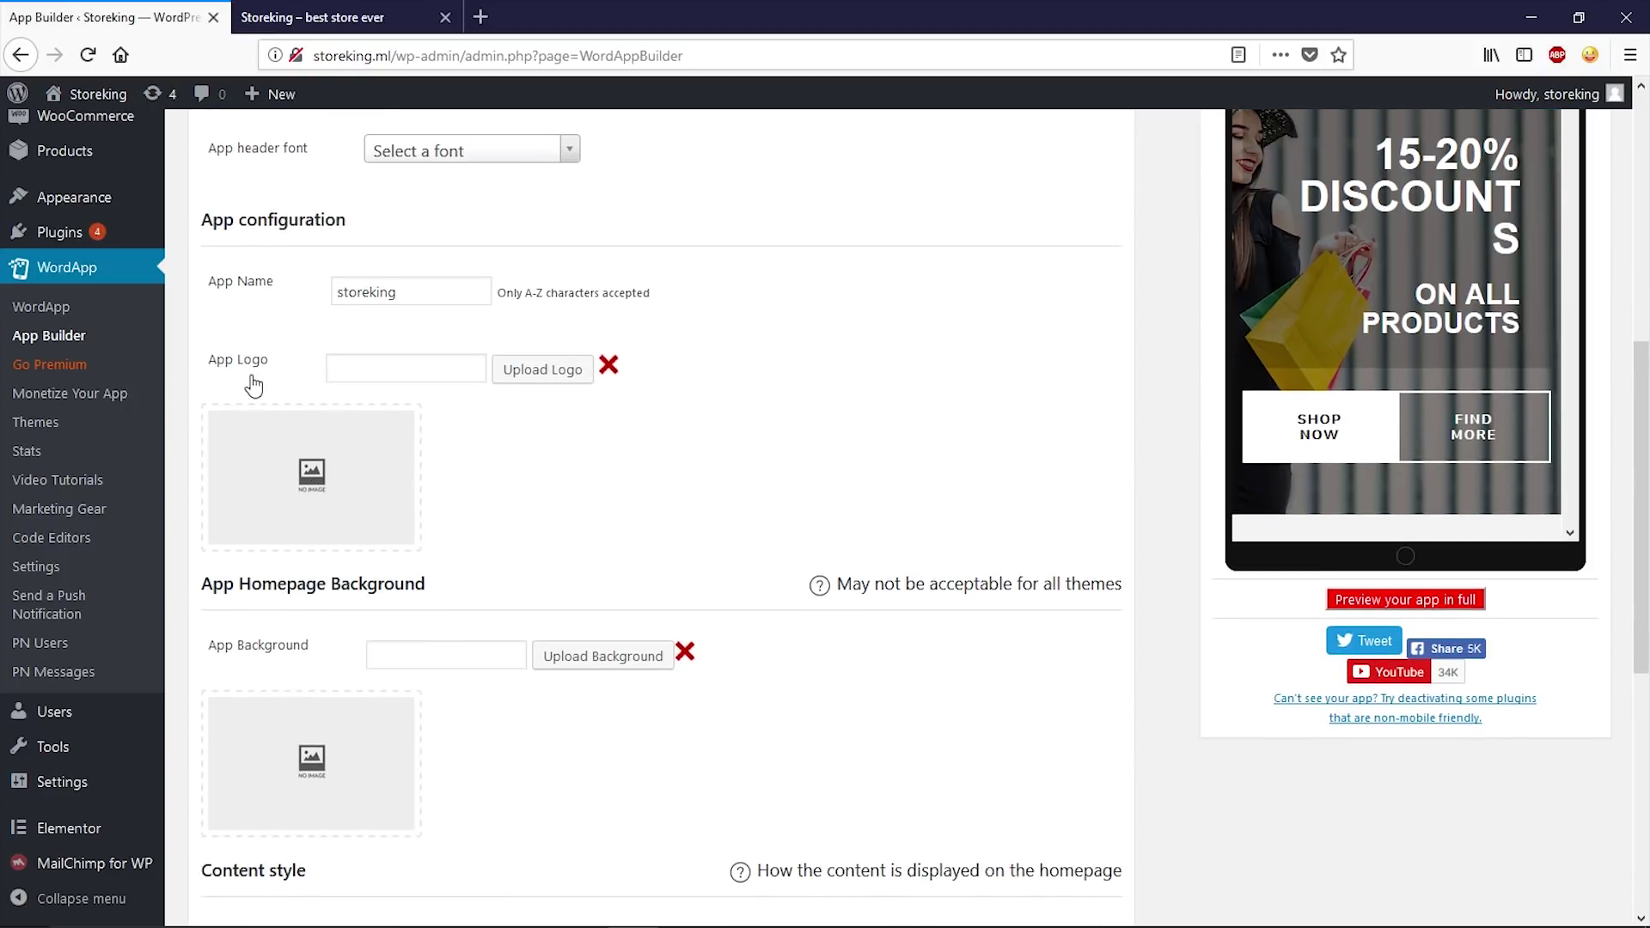
- Upload logo512x512.png as the app logo
click(530, 381)
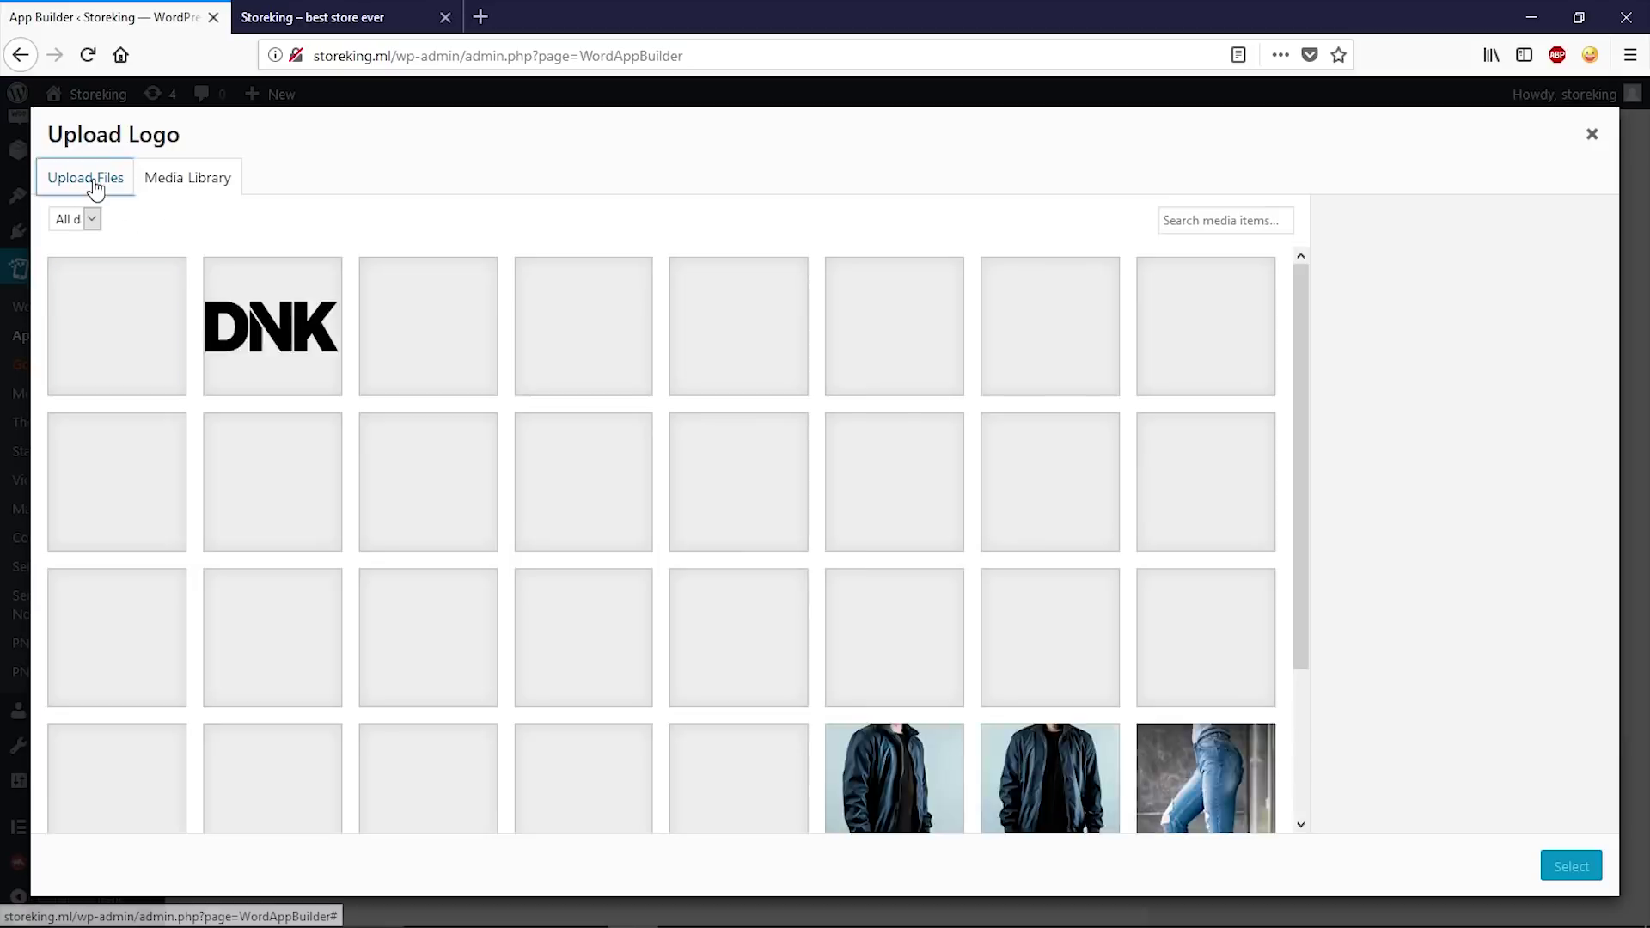
click(86, 178)
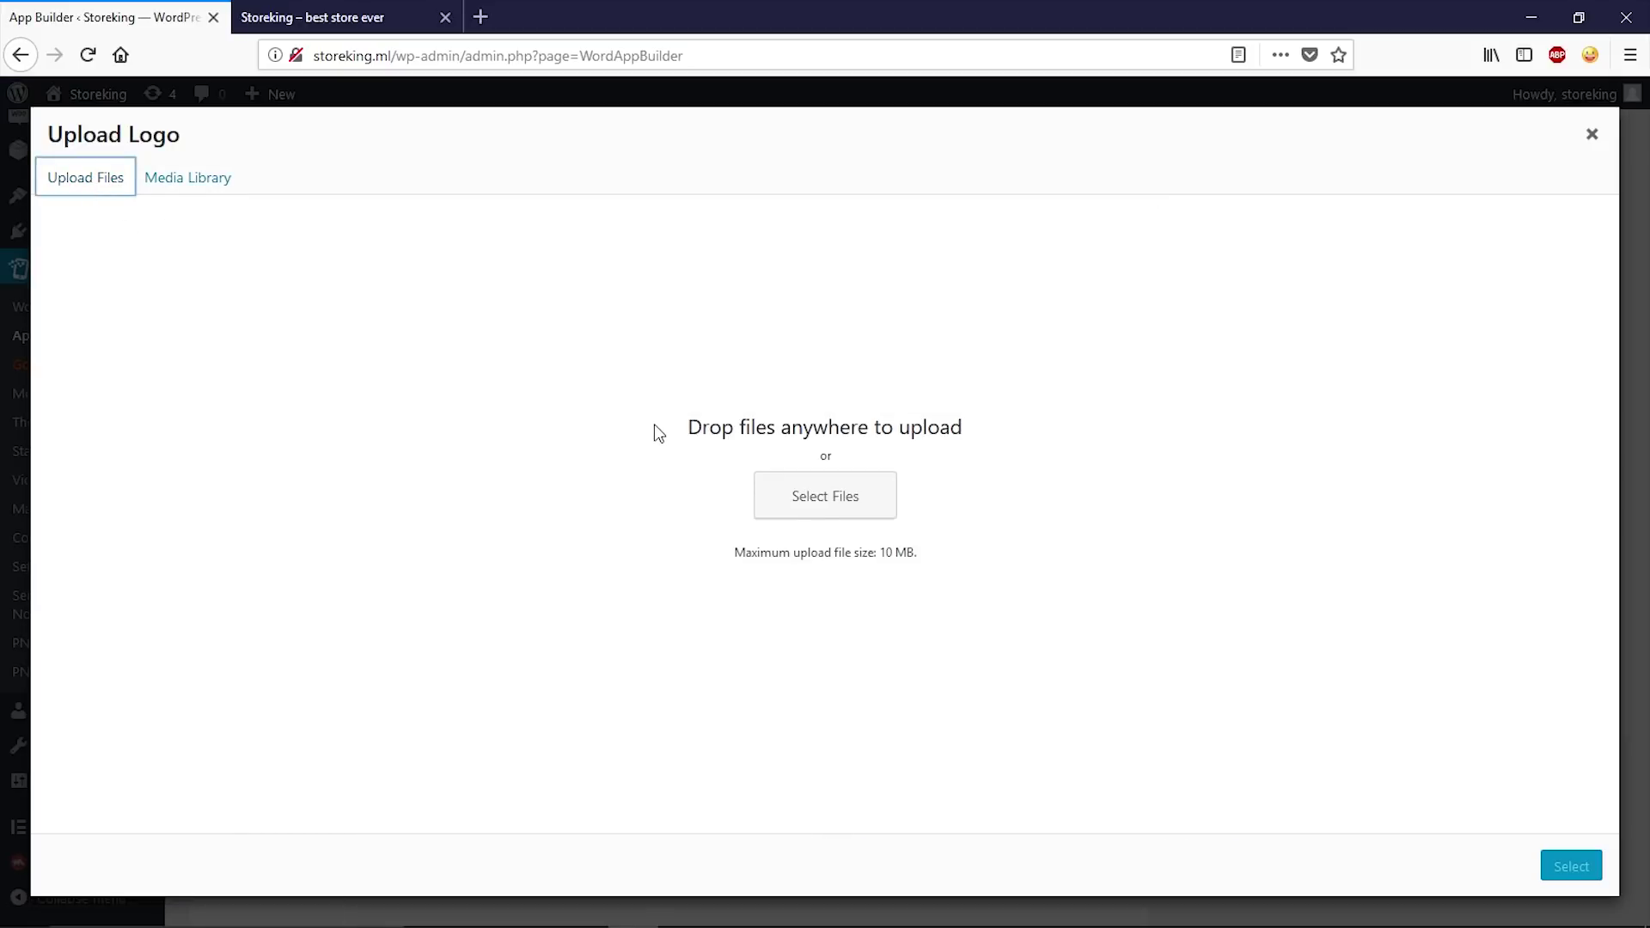
click(811, 514)
click(1415, 816)
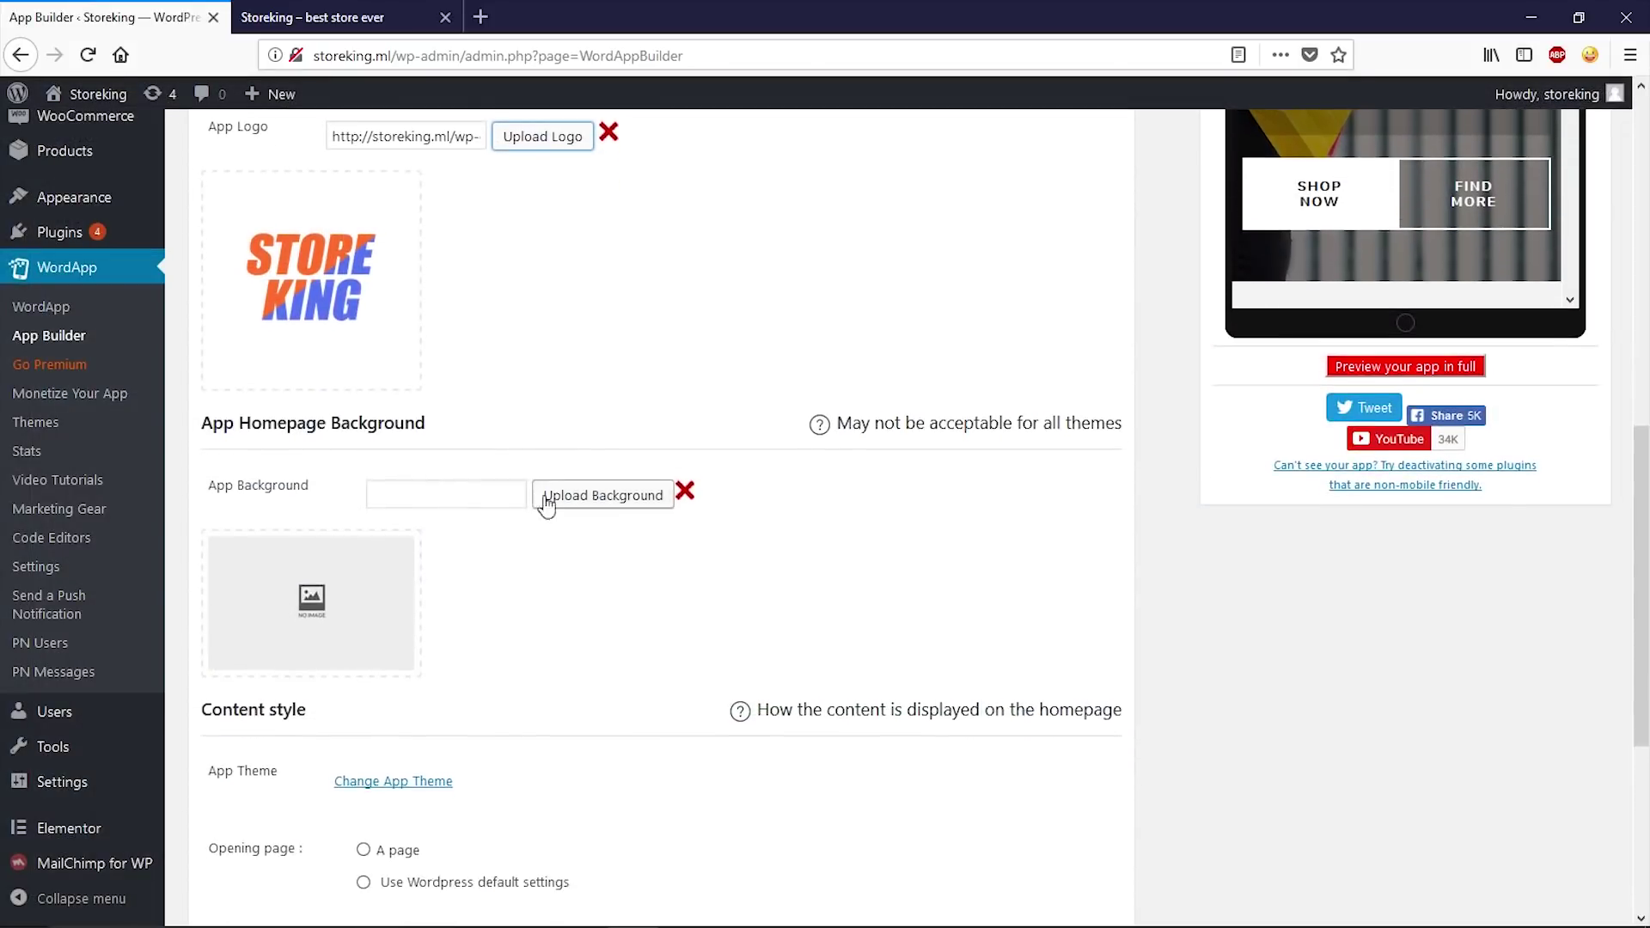
- Set the opening page to '-- Default Homepage --', keep theme Astra, and save
scroll(547, 499, down, 3)
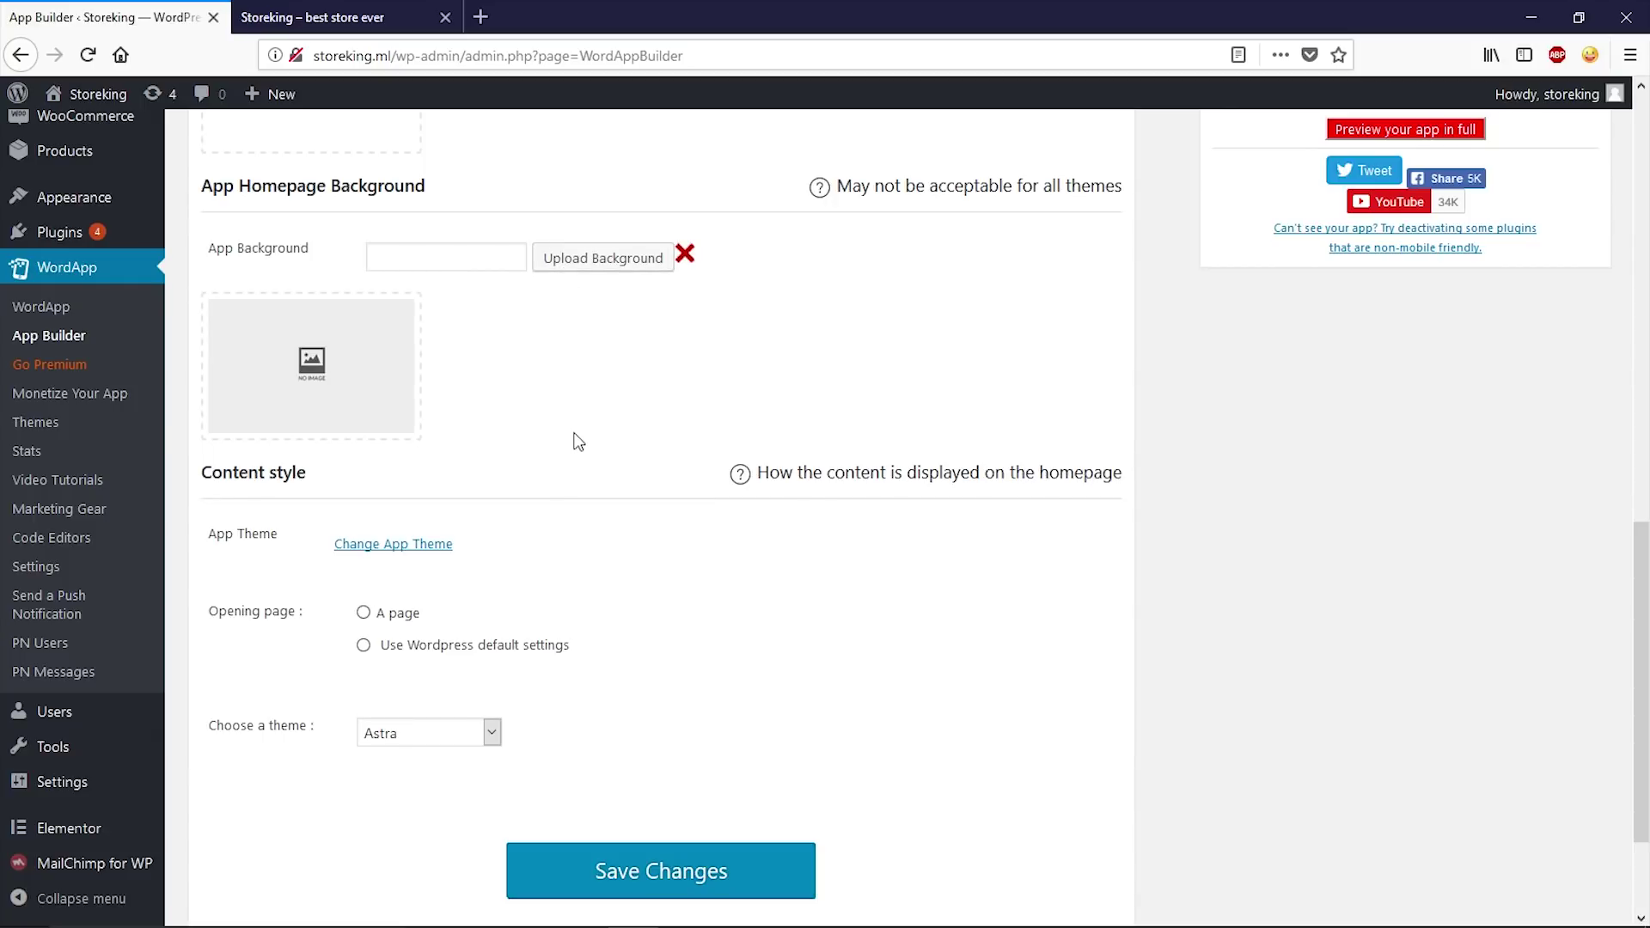
scroll(579, 442, down, 3)
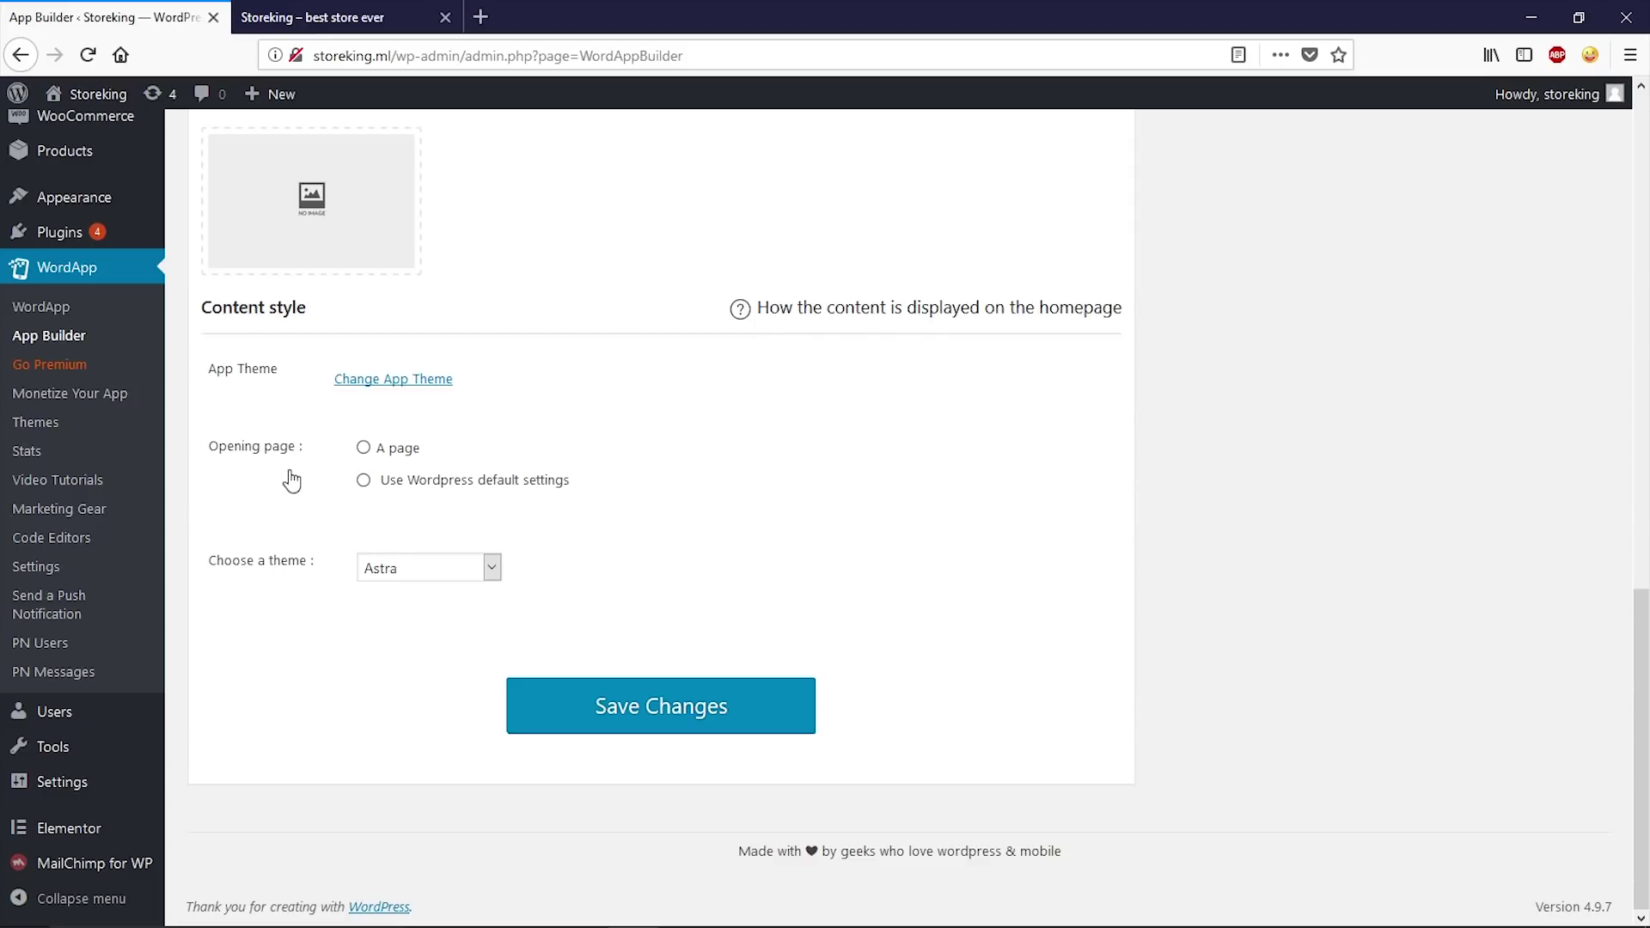
click(368, 454)
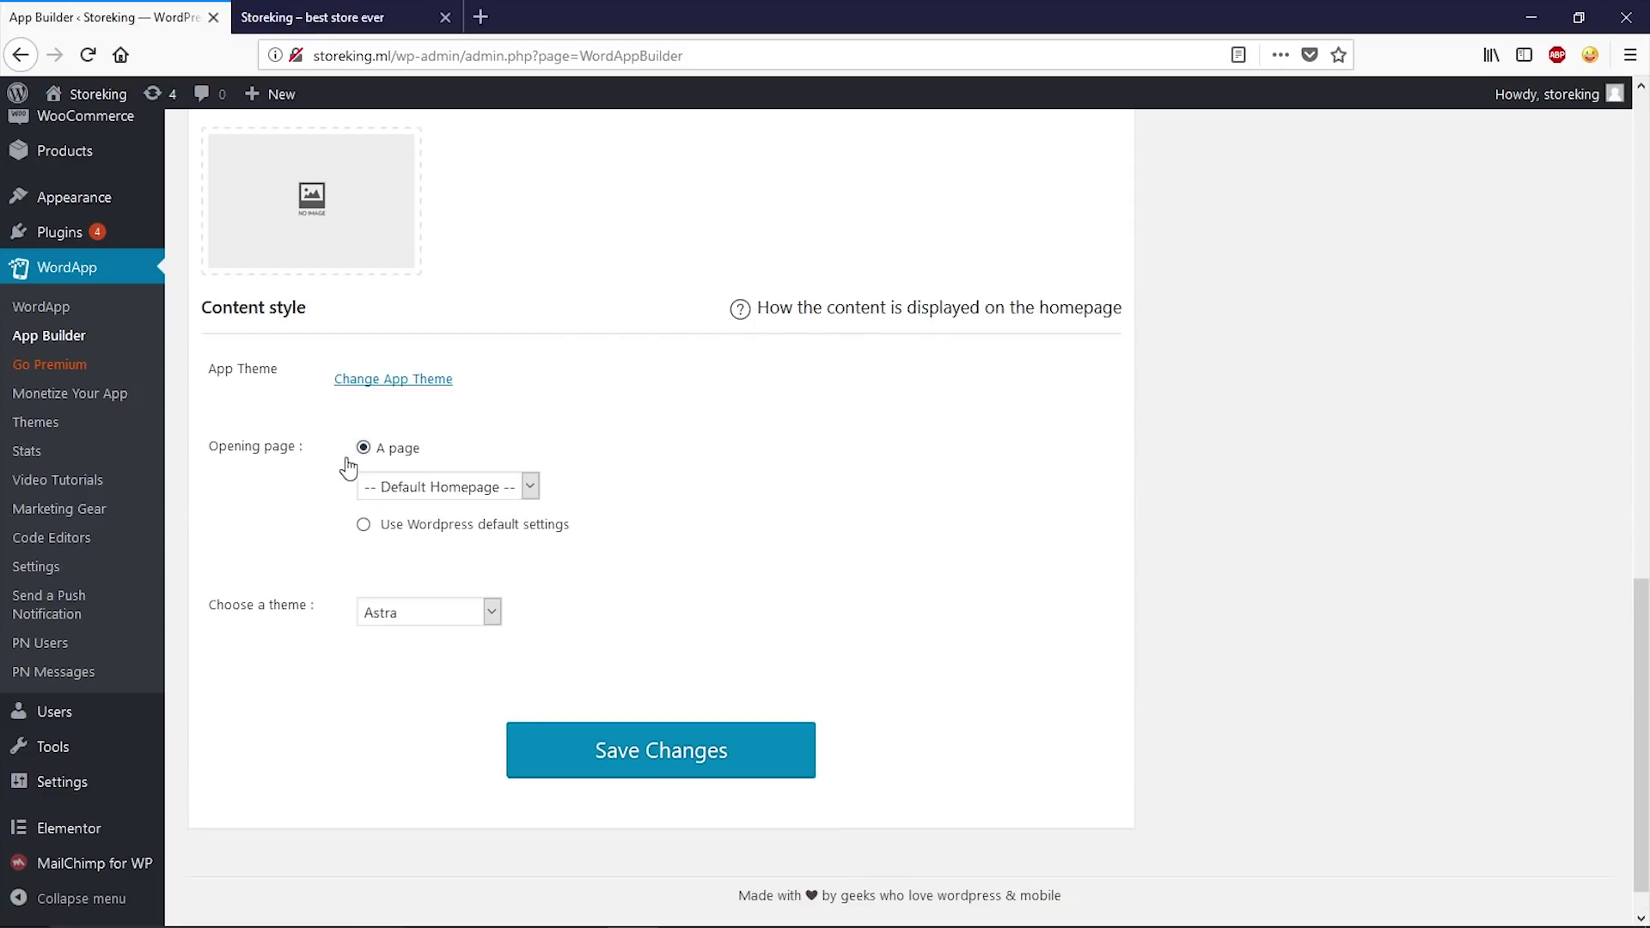
click(447, 486)
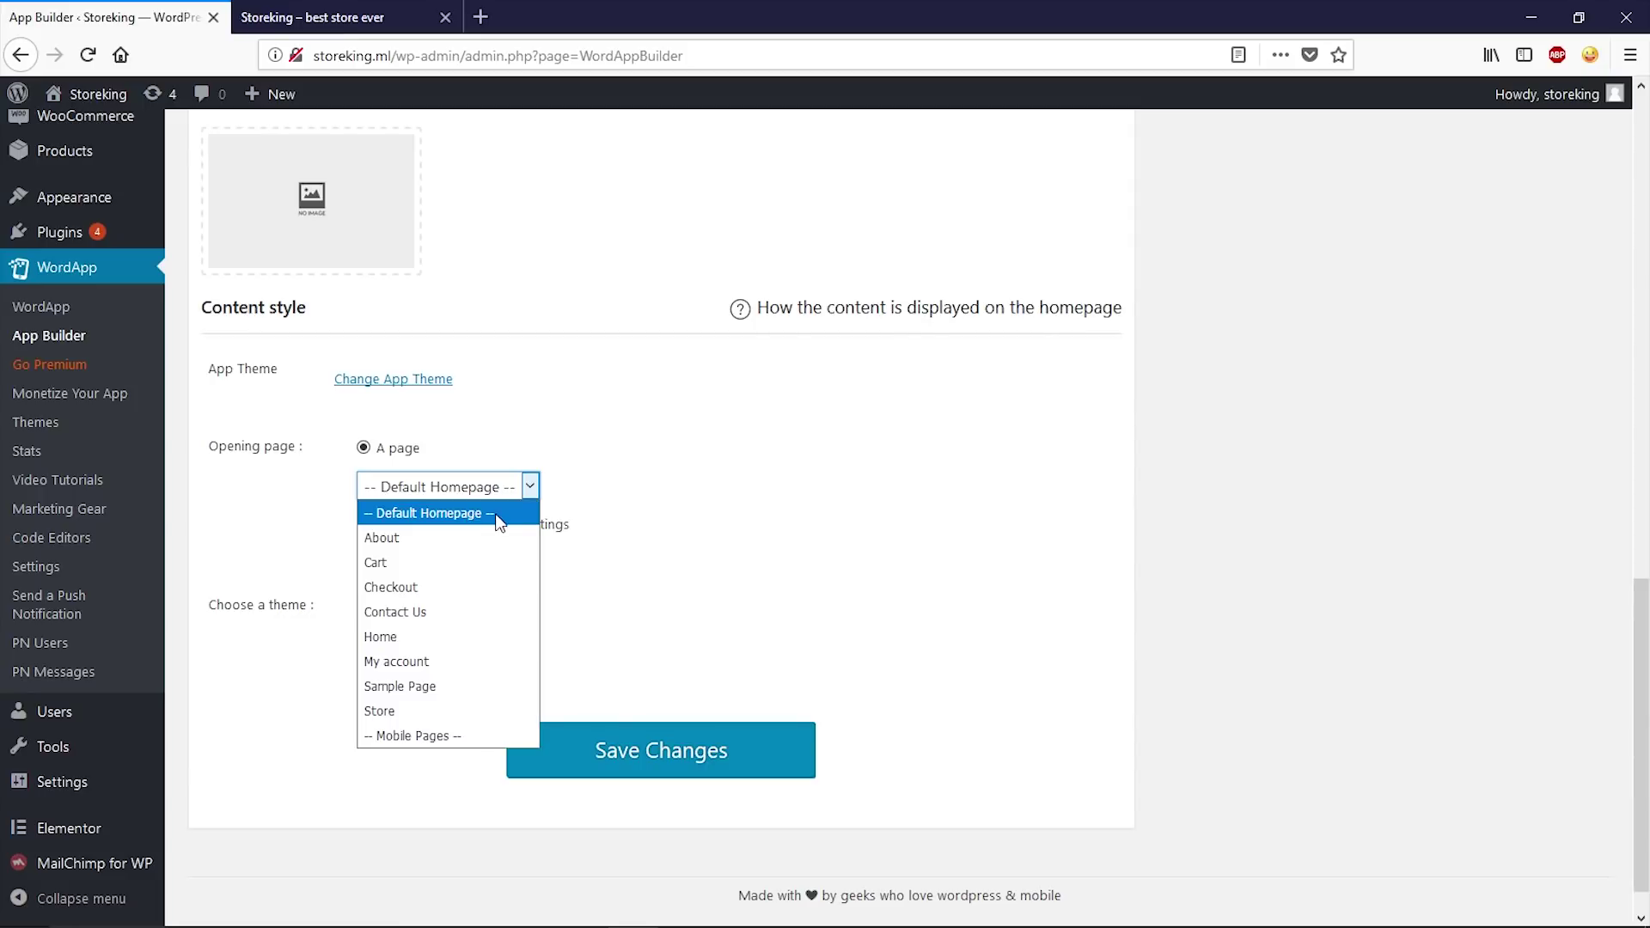
click(497, 516)
scroll(265, 498, down, 1)
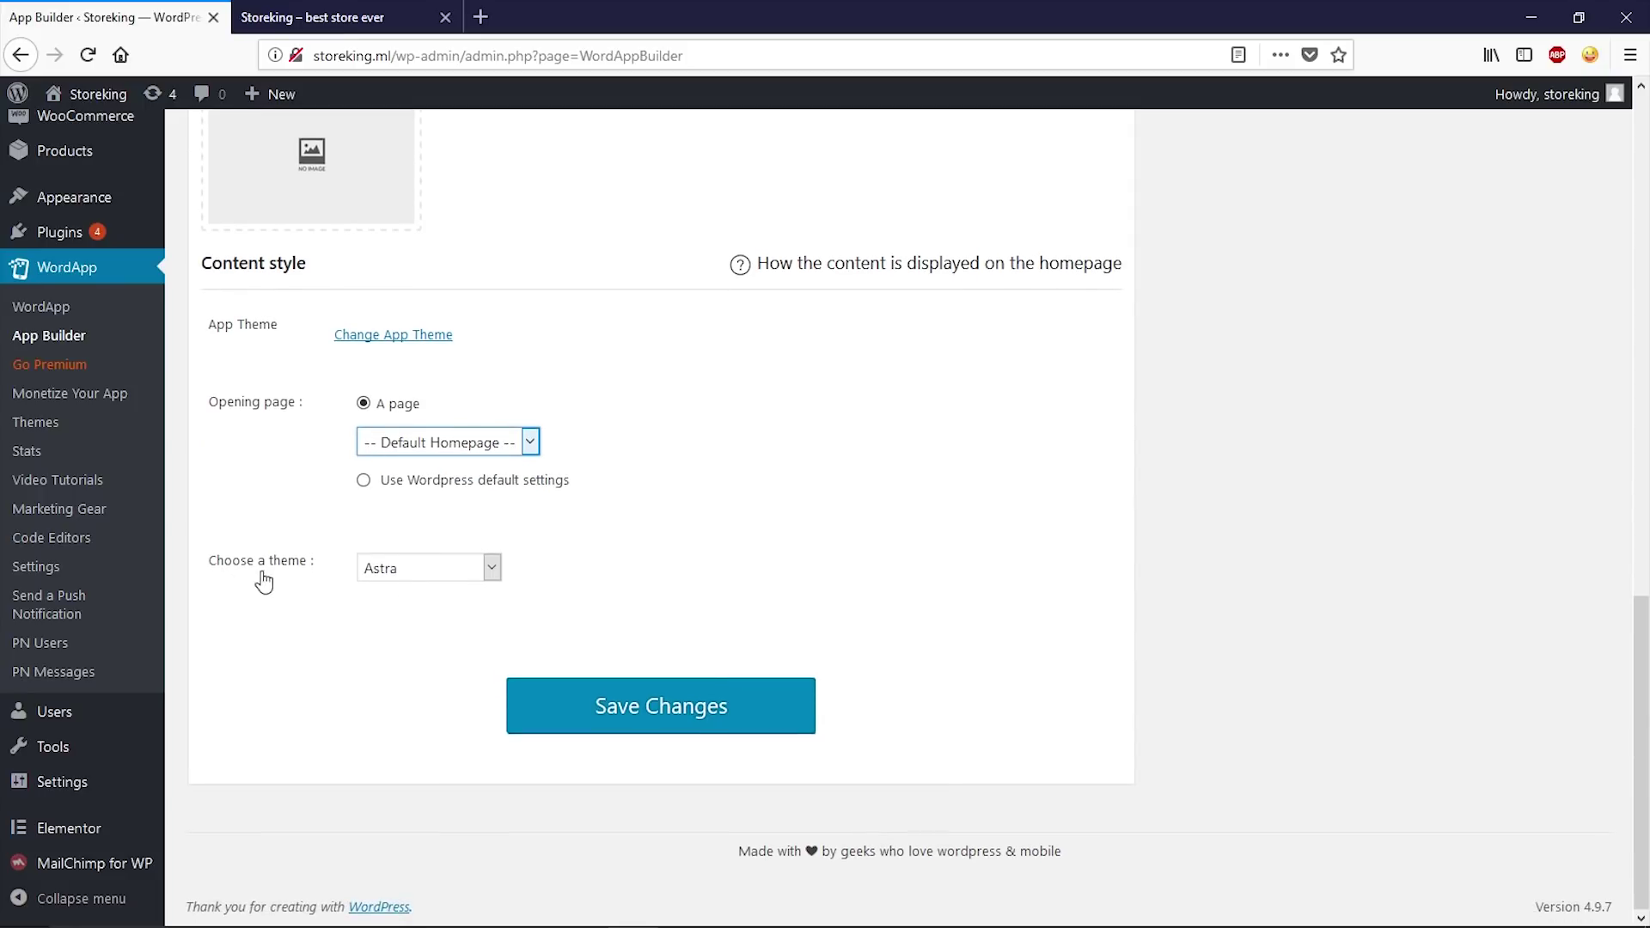
click(413, 569)
click(281, 571)
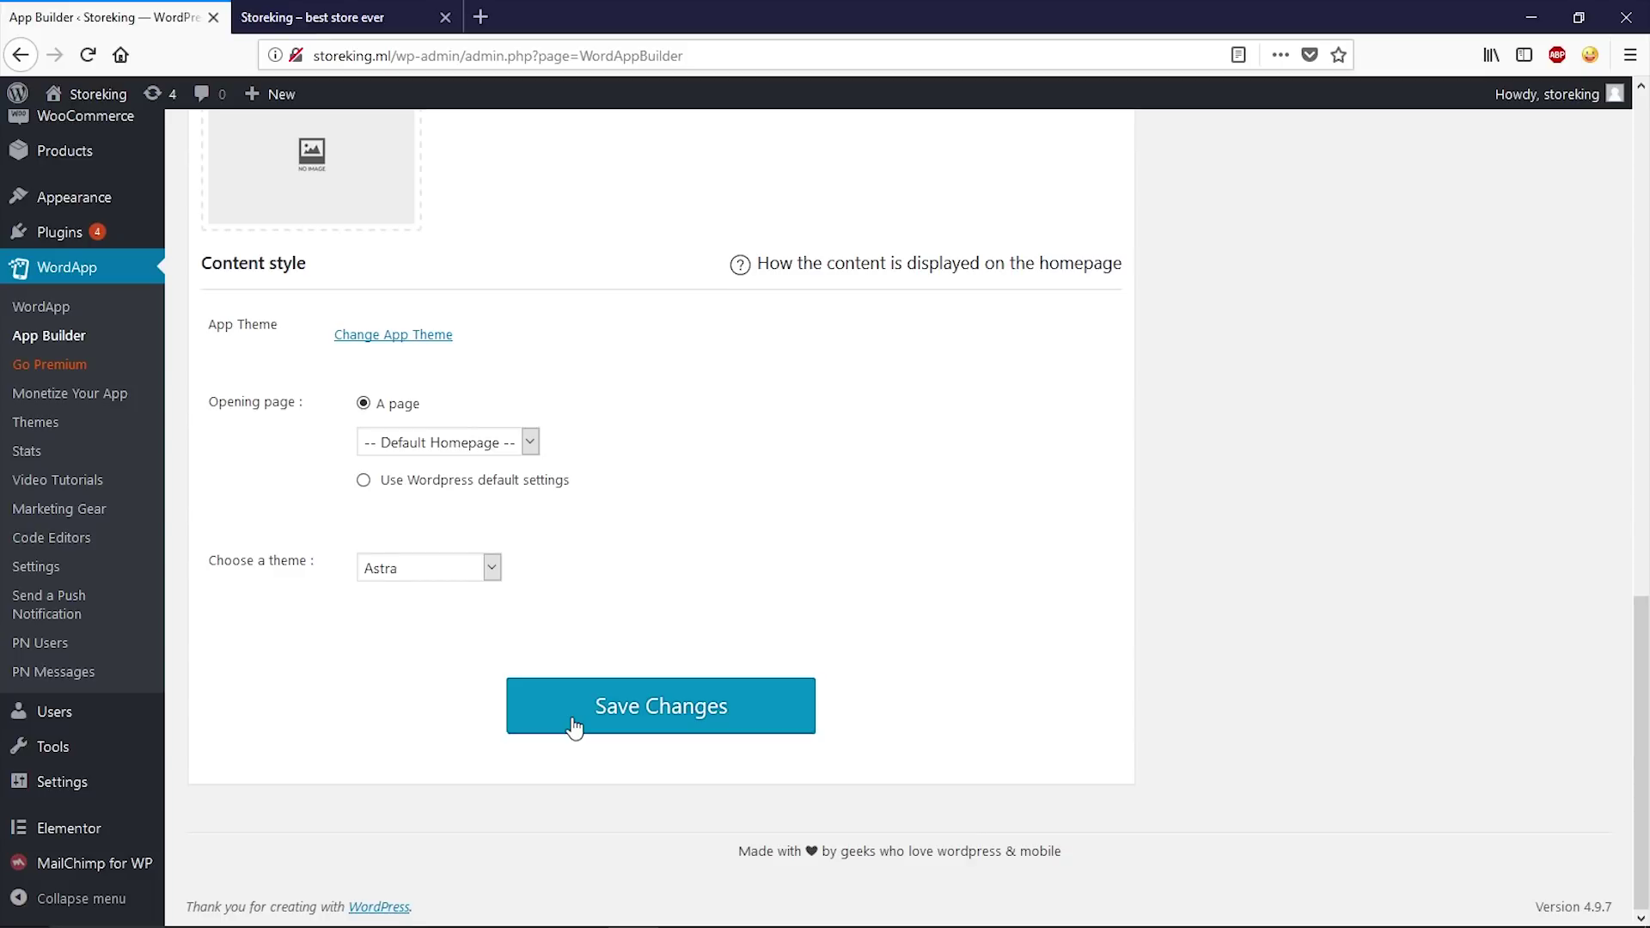
click(574, 726)
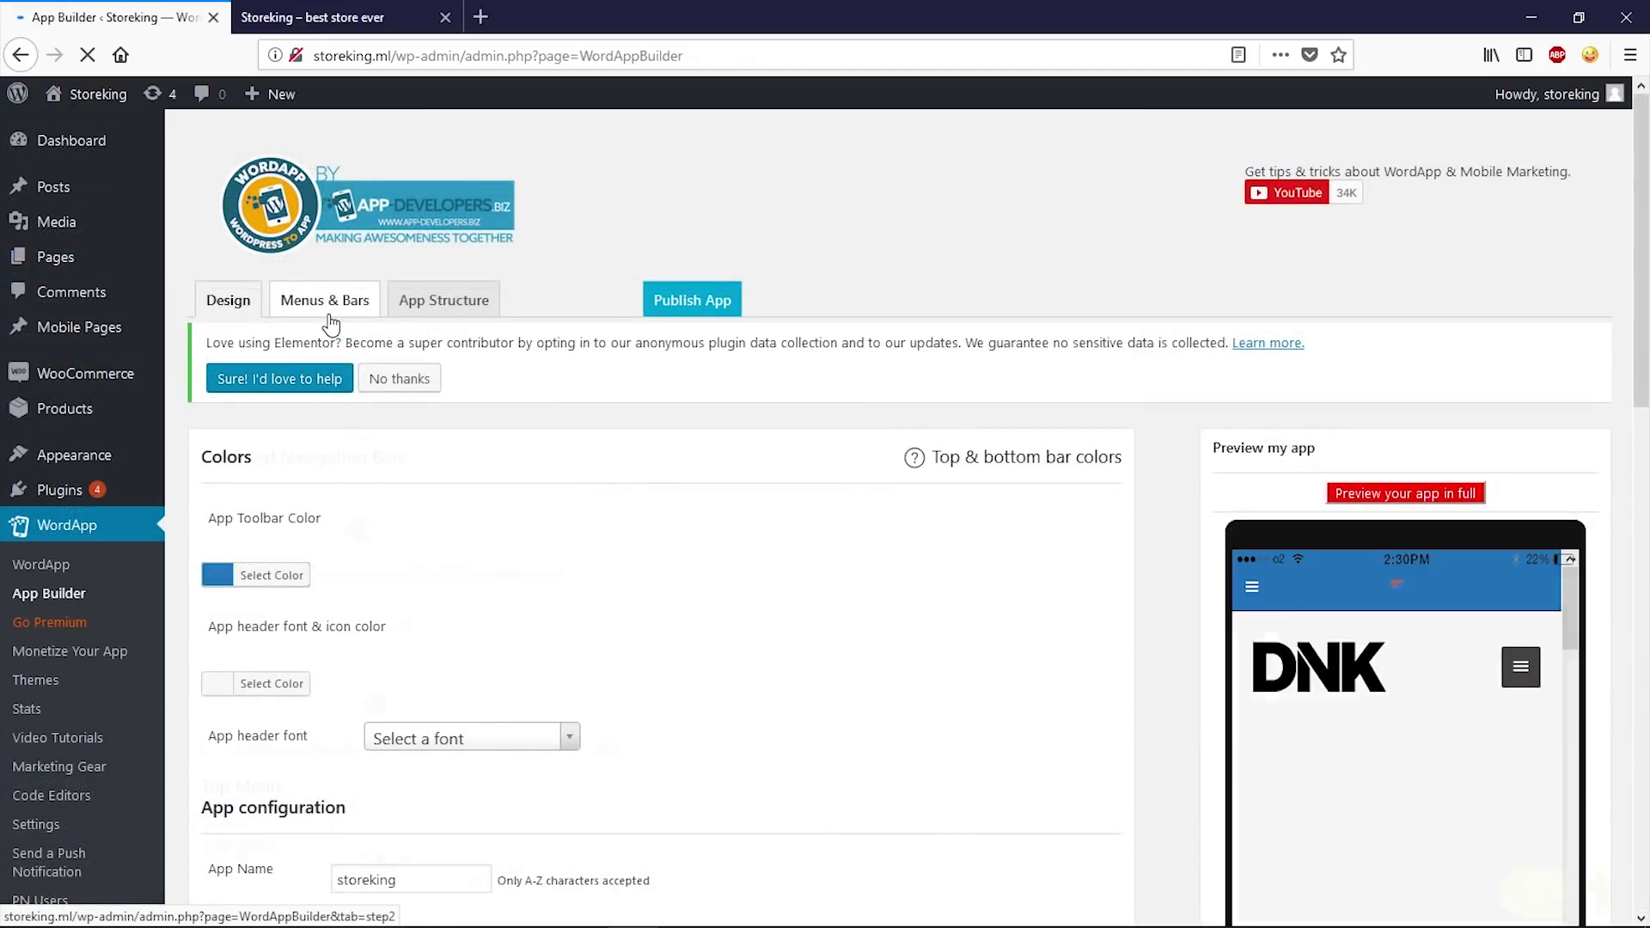
- Go to the Menus & Bars settings and find Bottom Navigation
click(330, 314)
scroll(720, 536, down, 2)
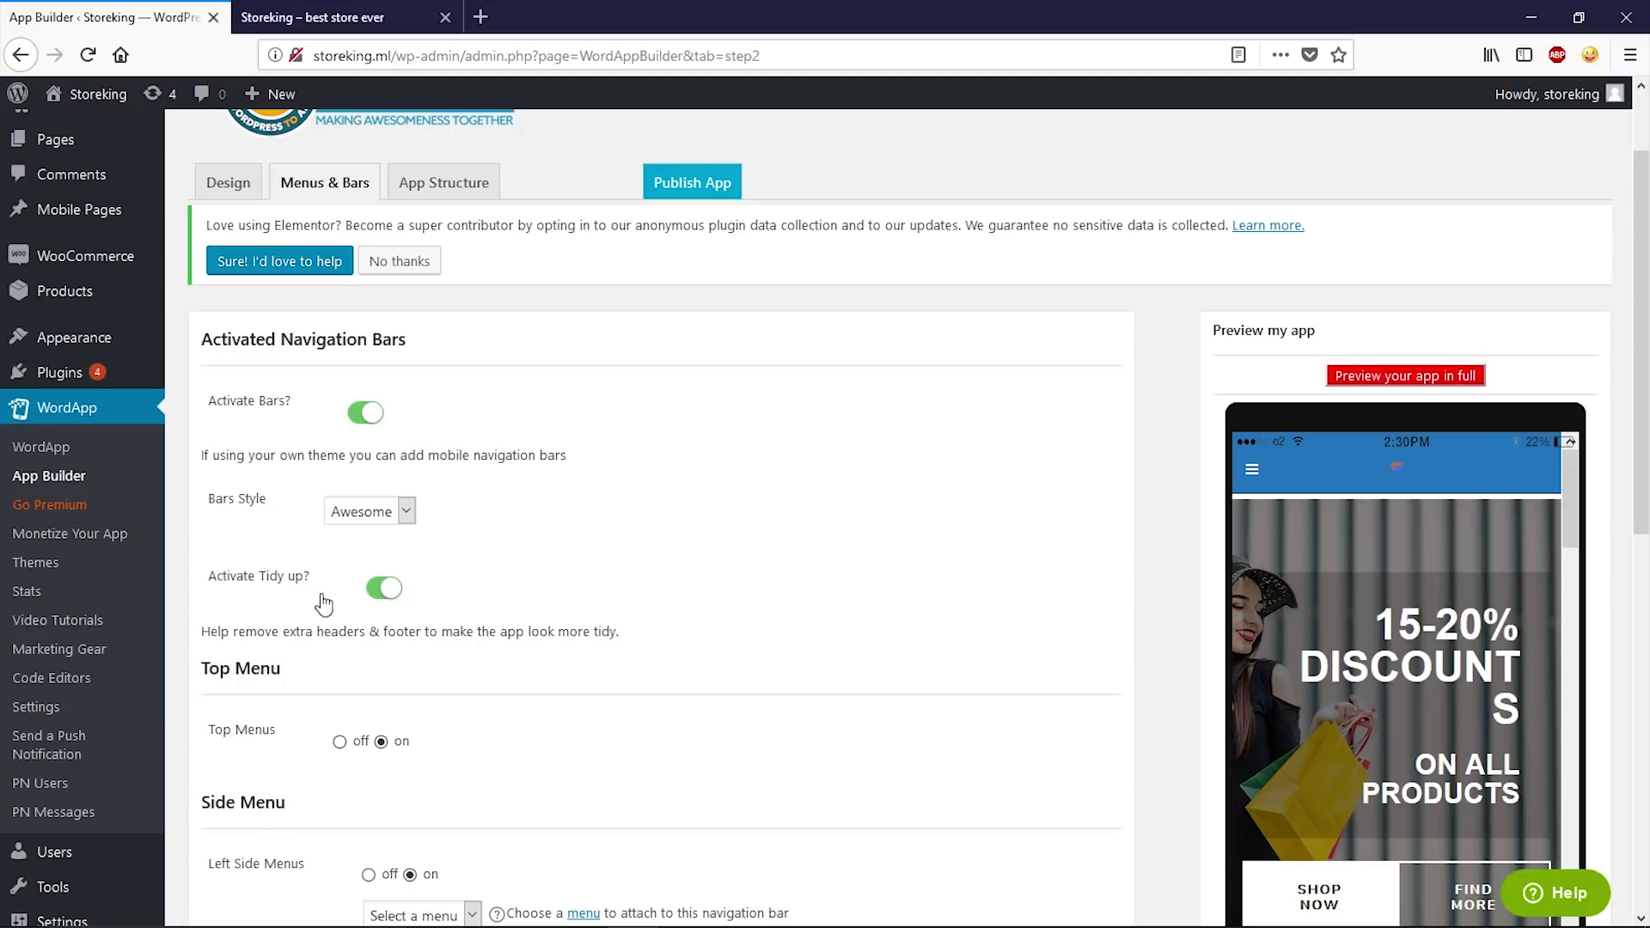
scroll(387, 615, down, 5)
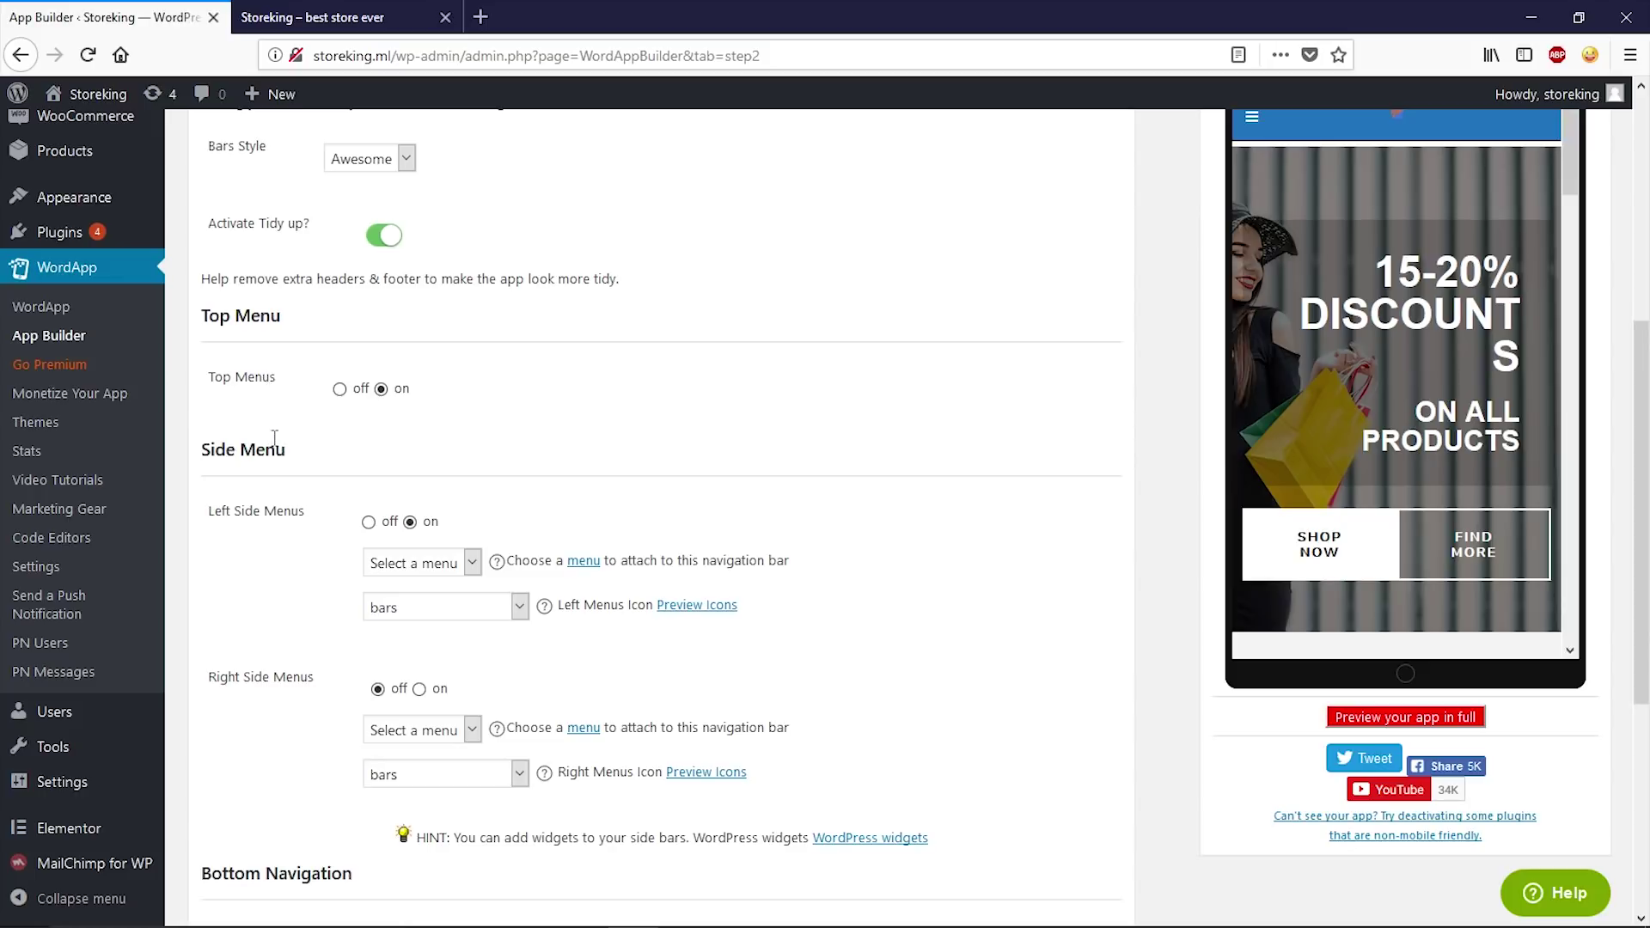
scroll(280, 446, up, 1)
scroll(260, 590, down, 1)
scroll(289, 557, down, 3)
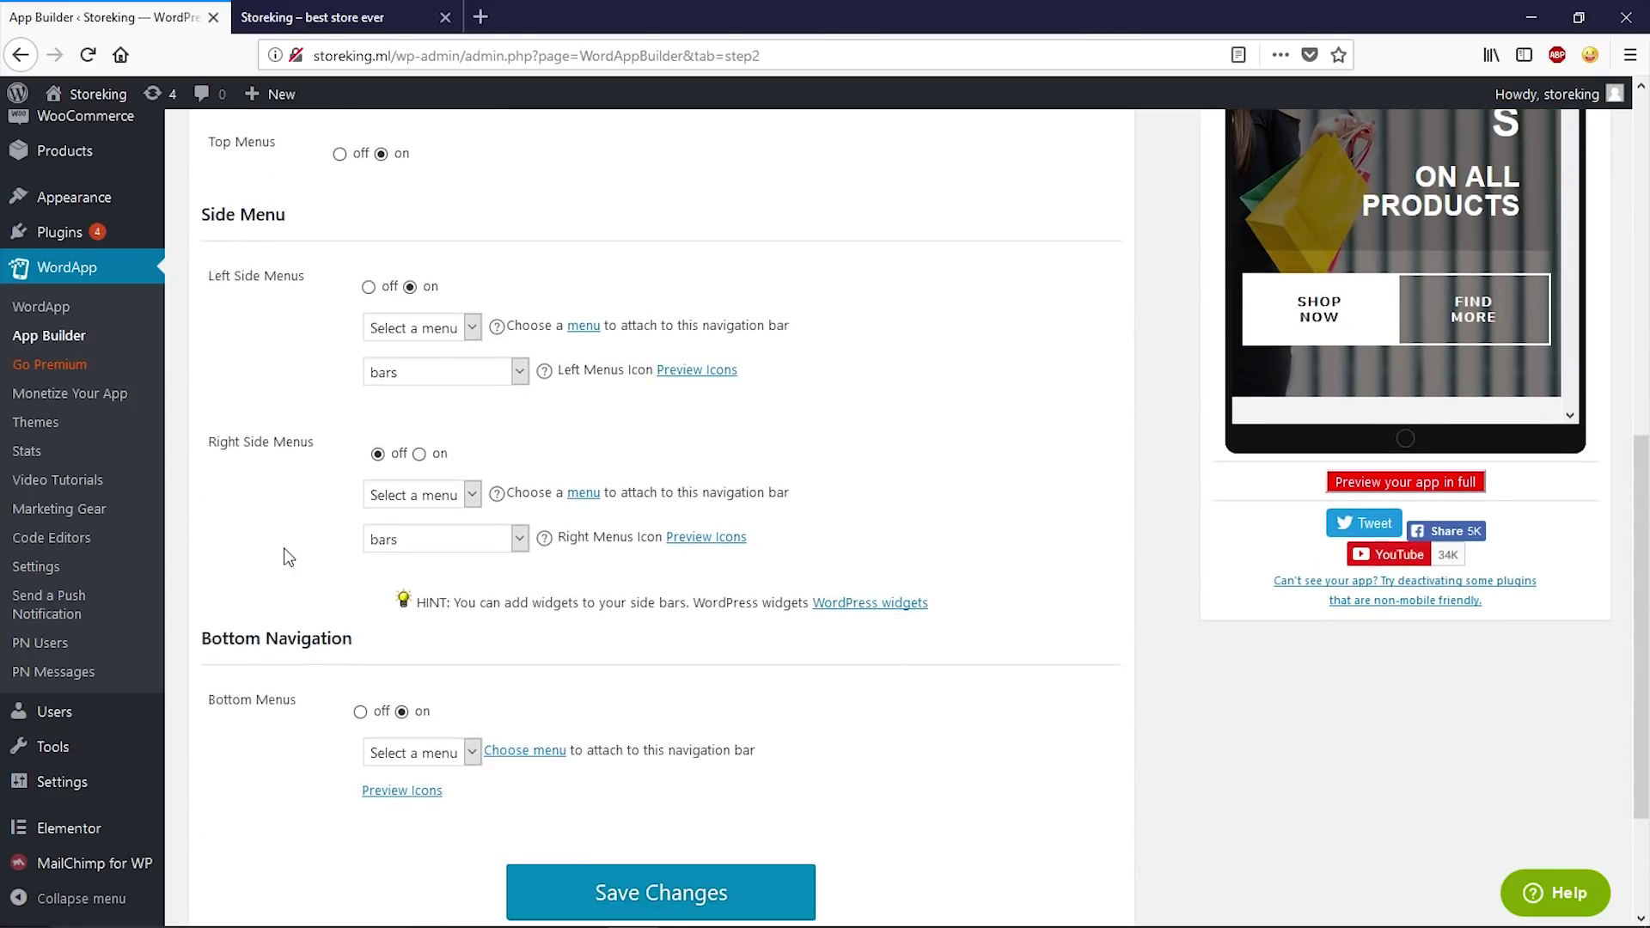
scroll(284, 557, down, 3)
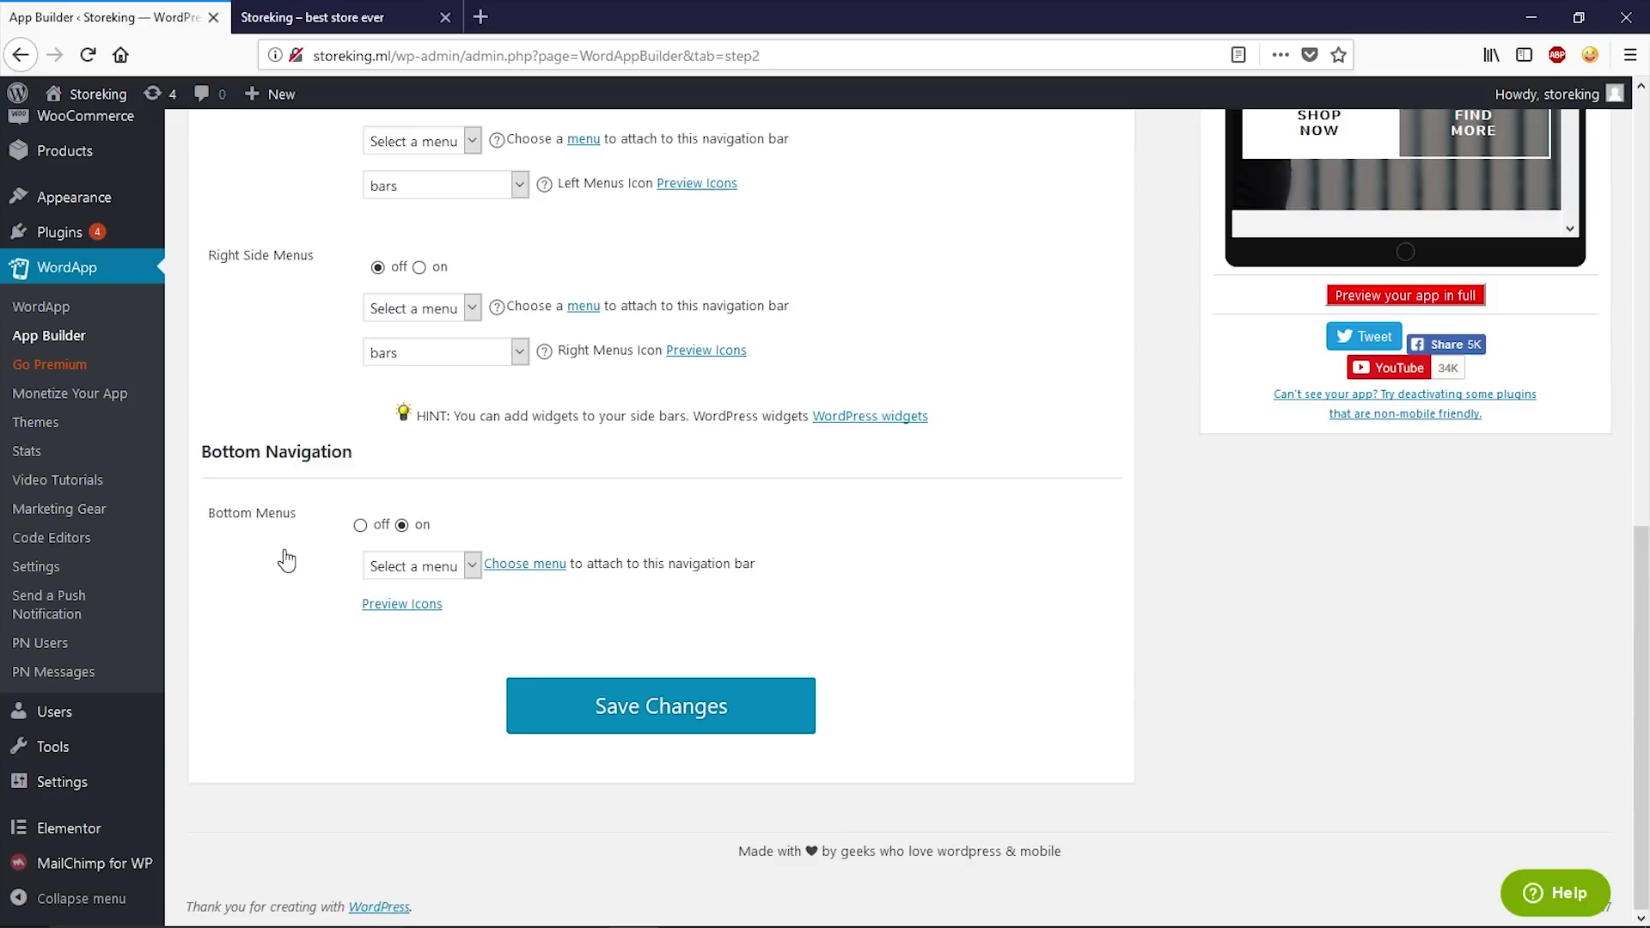
- Keep bottom navigation on and choose Main Menu under Bottom Menus
click(424, 564)
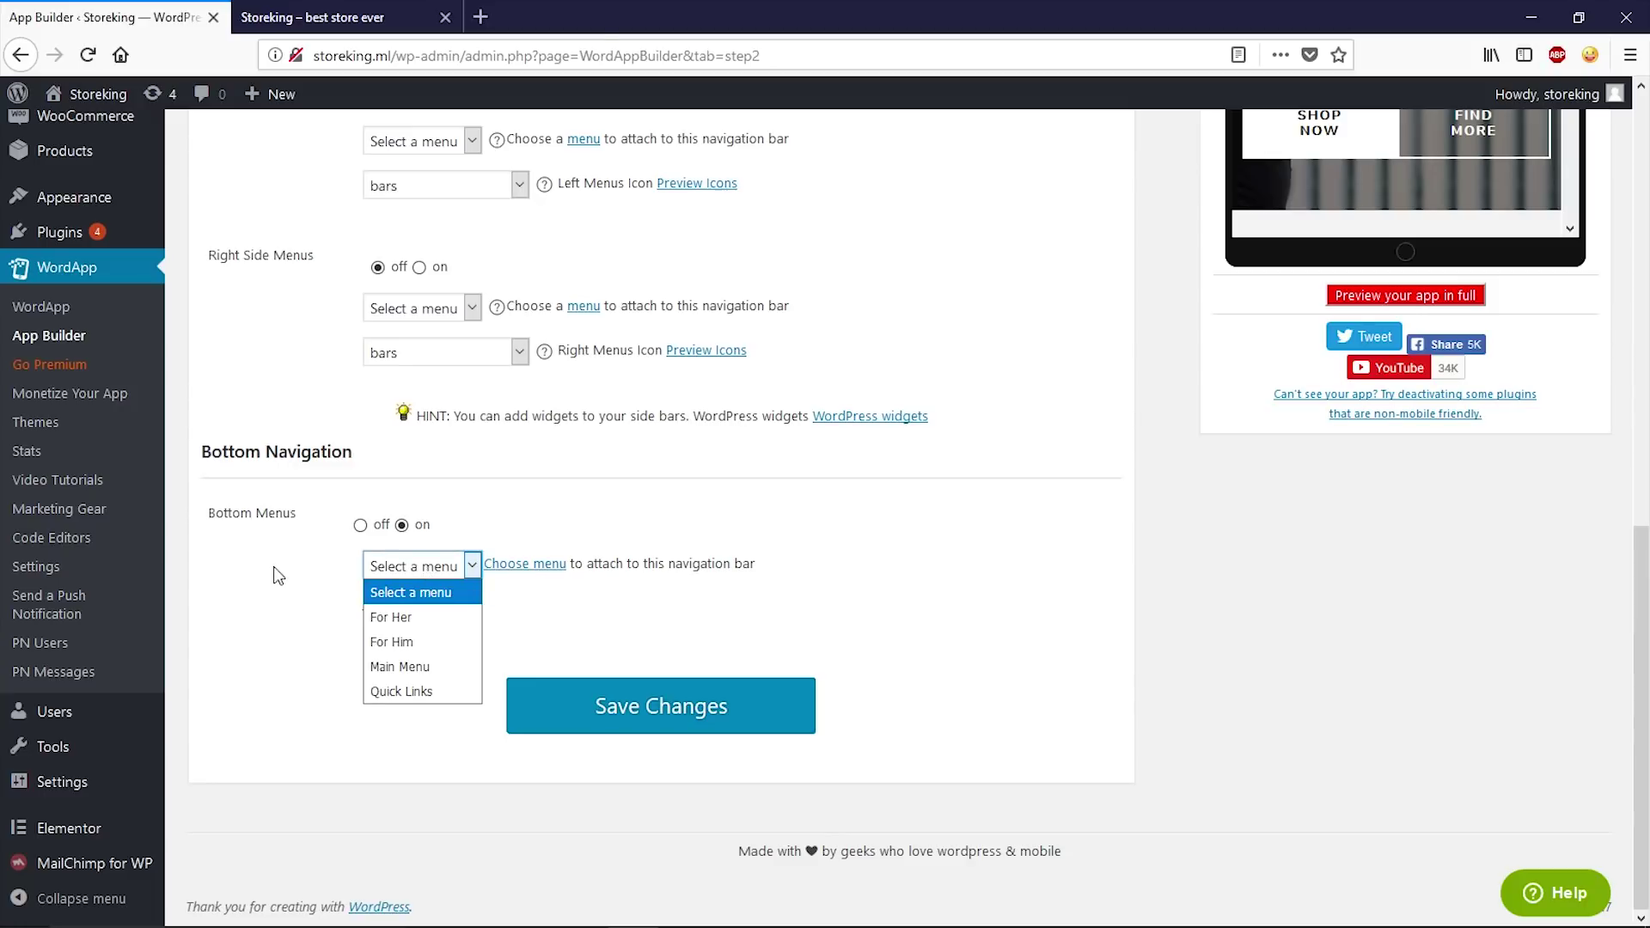
click(303, 566)
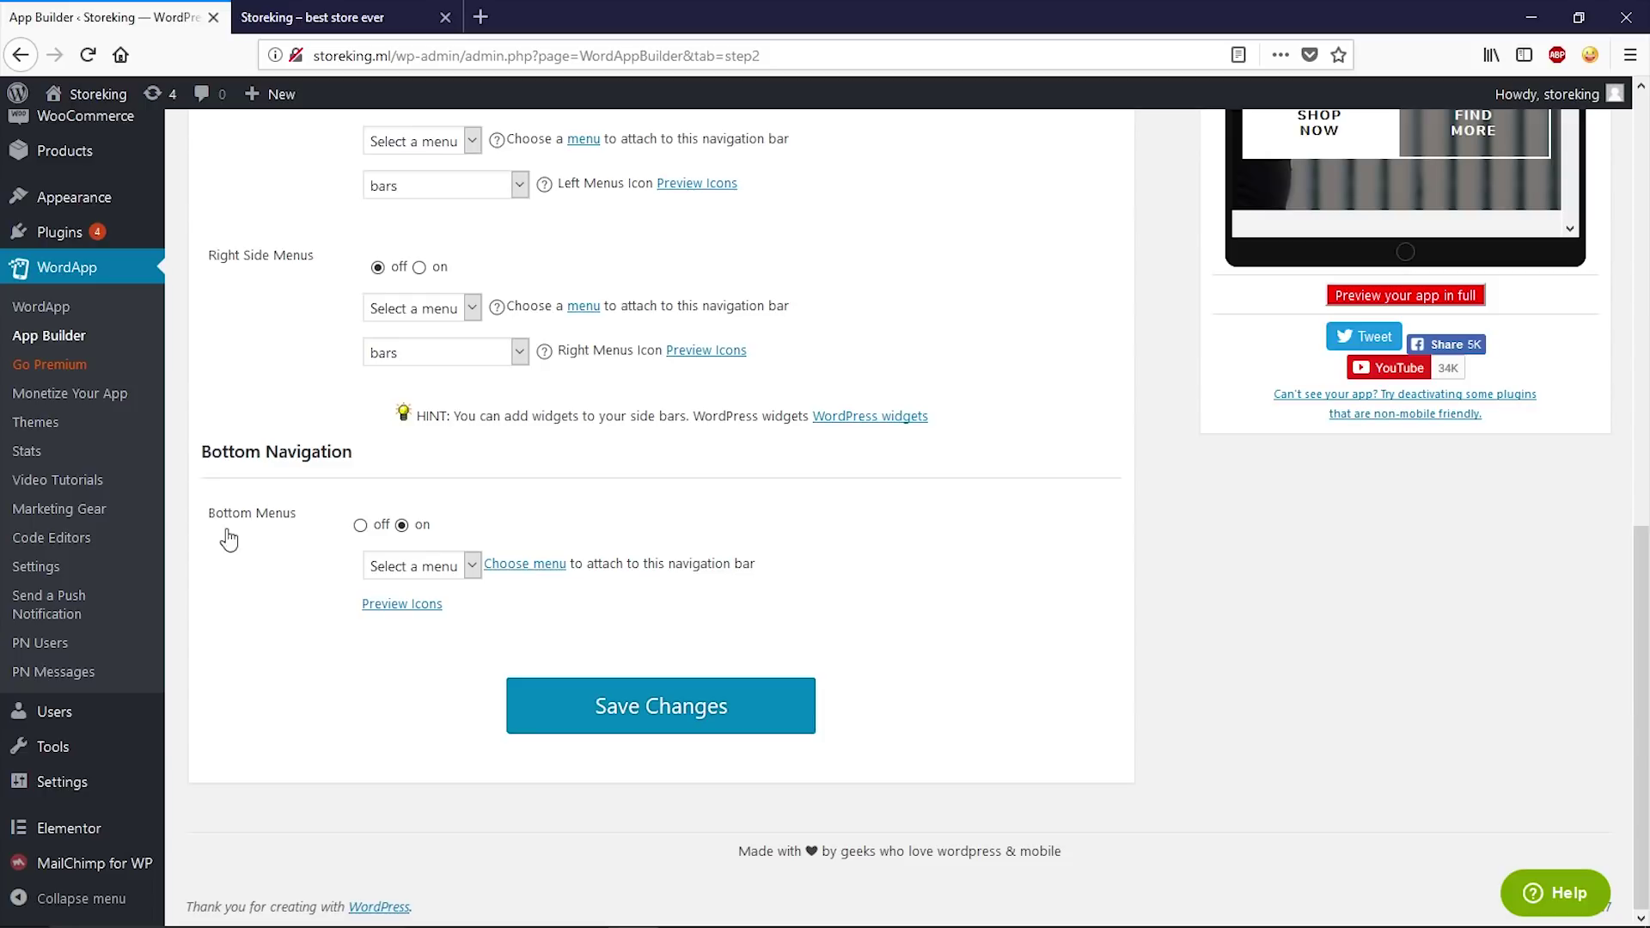
click(402, 526)
click(397, 564)
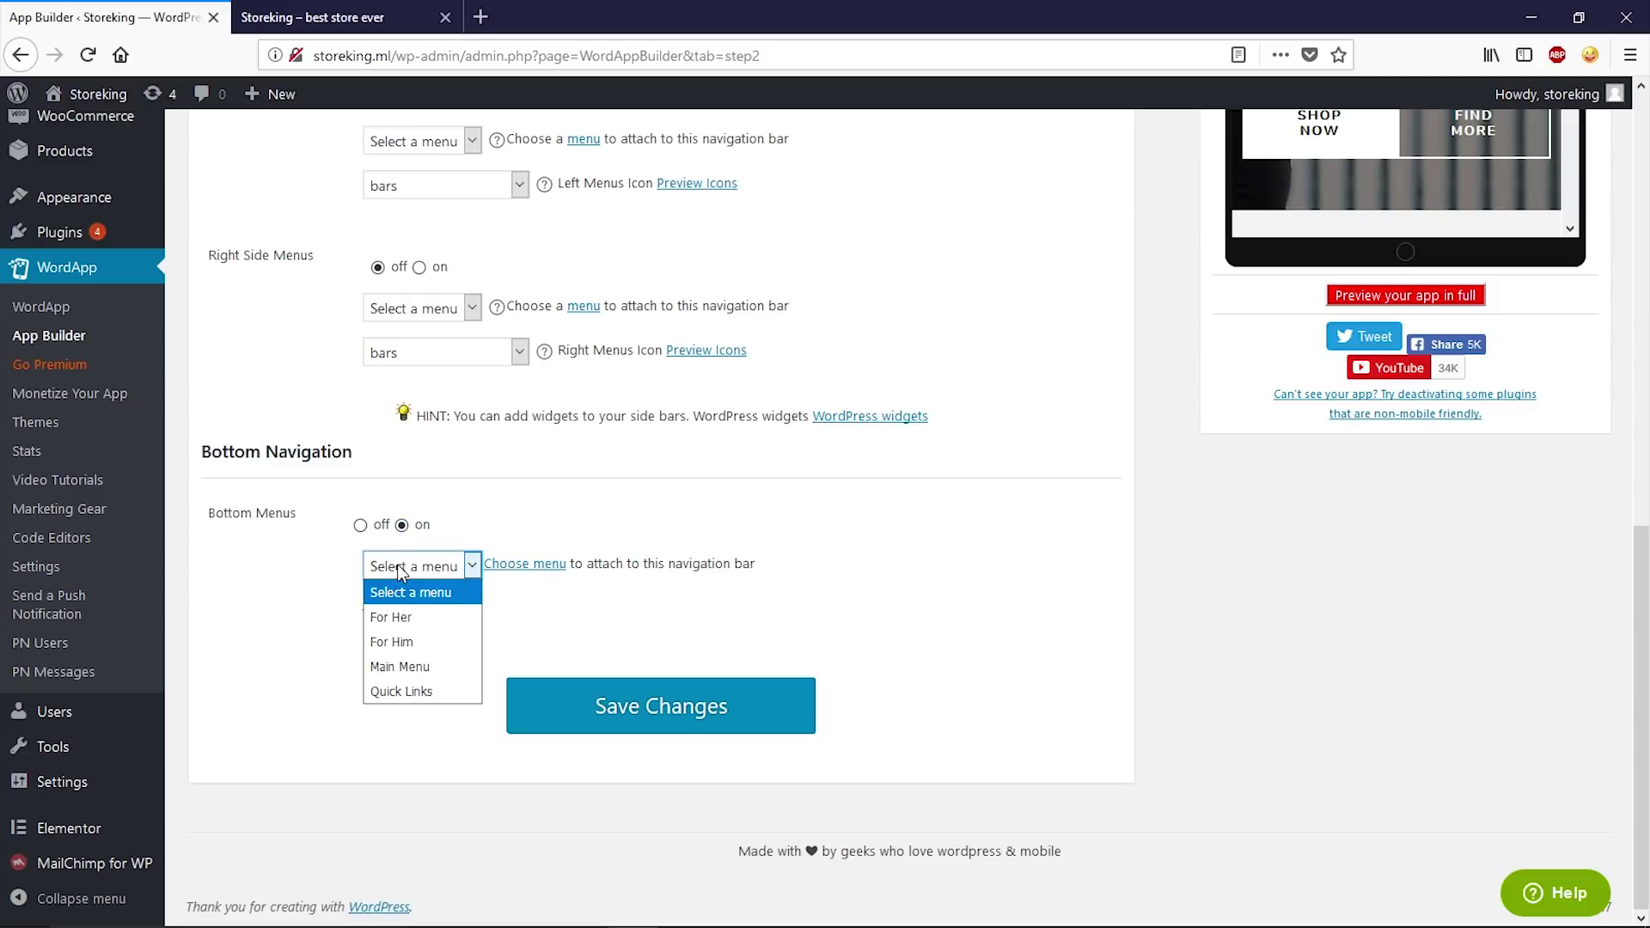
click(446, 669)
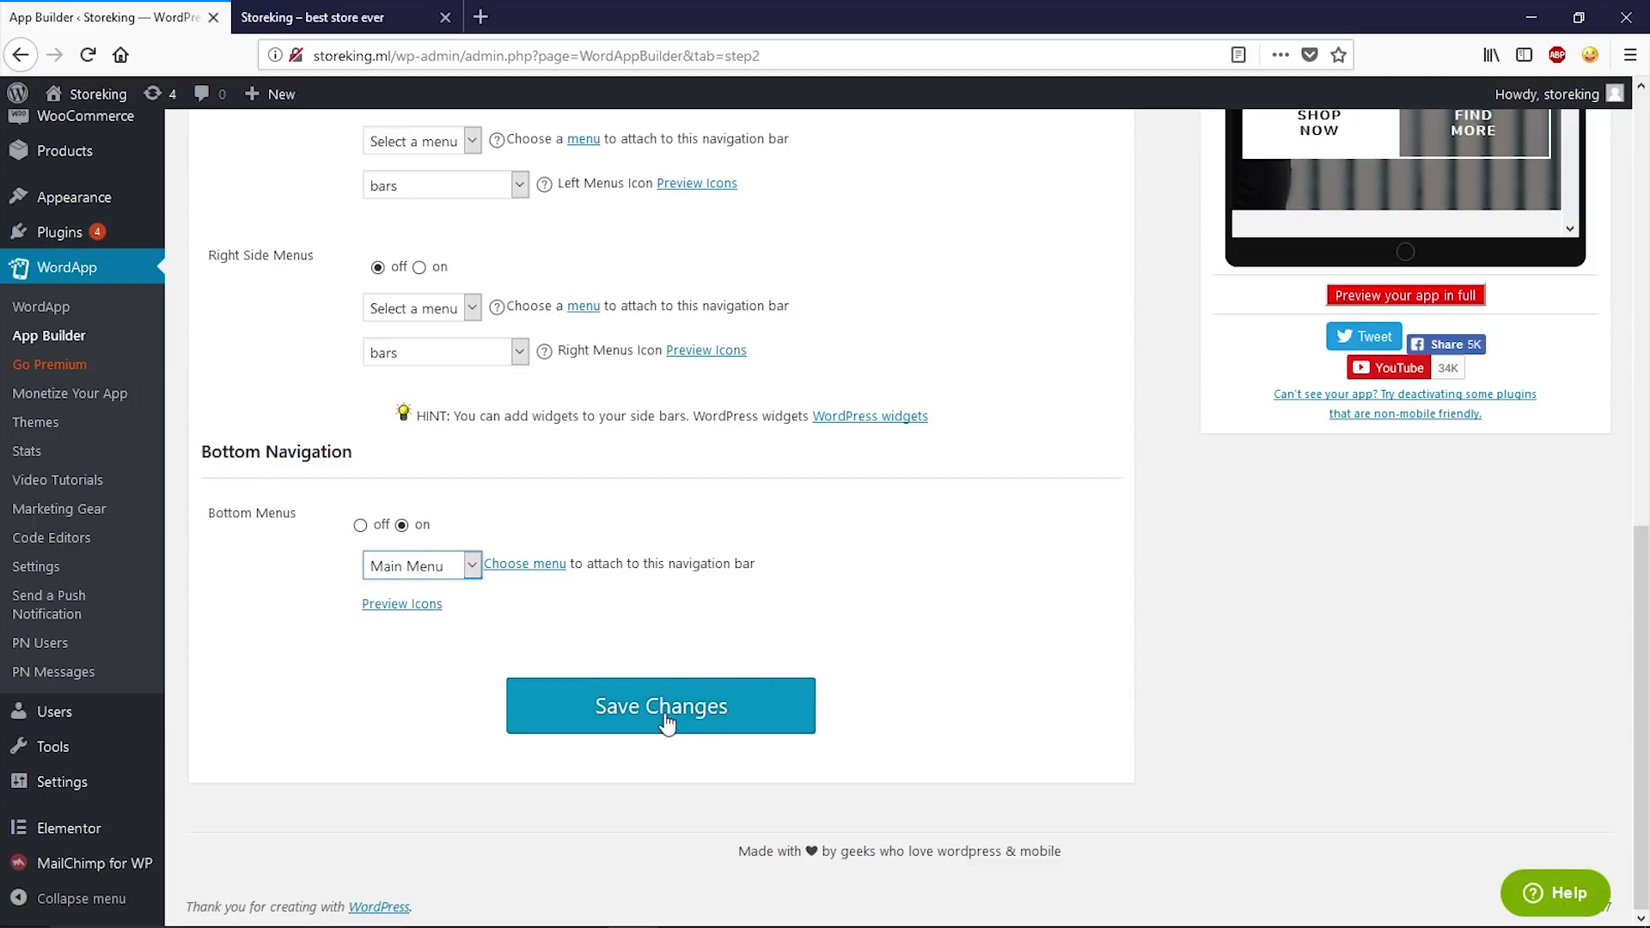
- Save Menus & Bars so the preview shows Home, Store, Men and Jeans
scroll(910, 601, up, 3)
scroll(732, 756, down, 1)
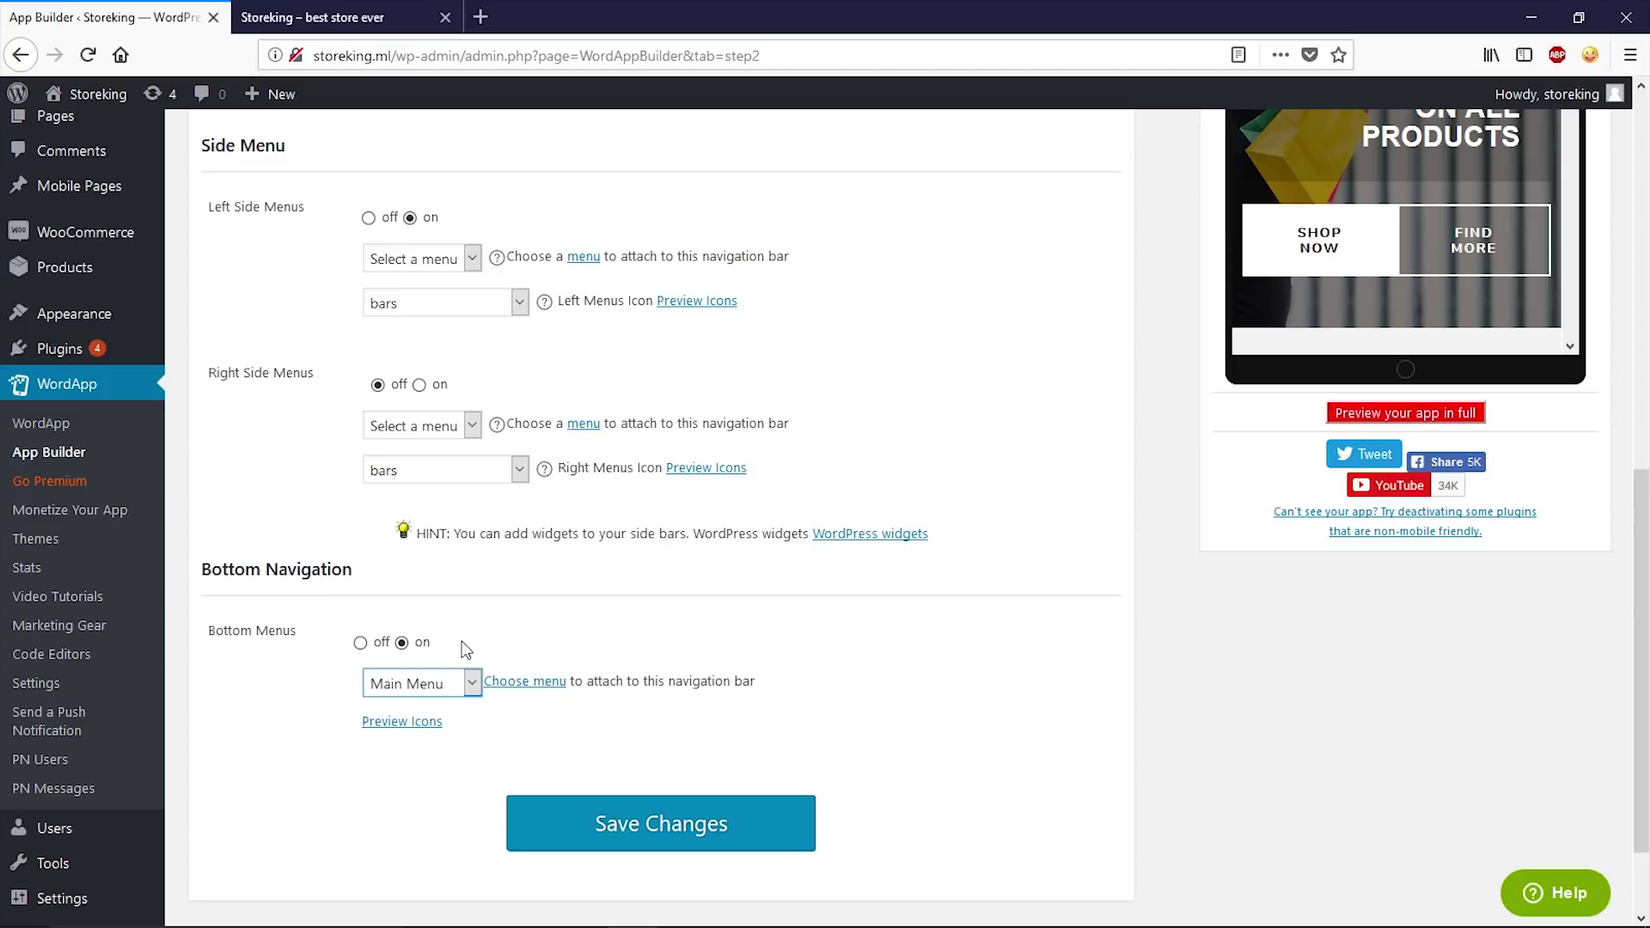
click(604, 835)
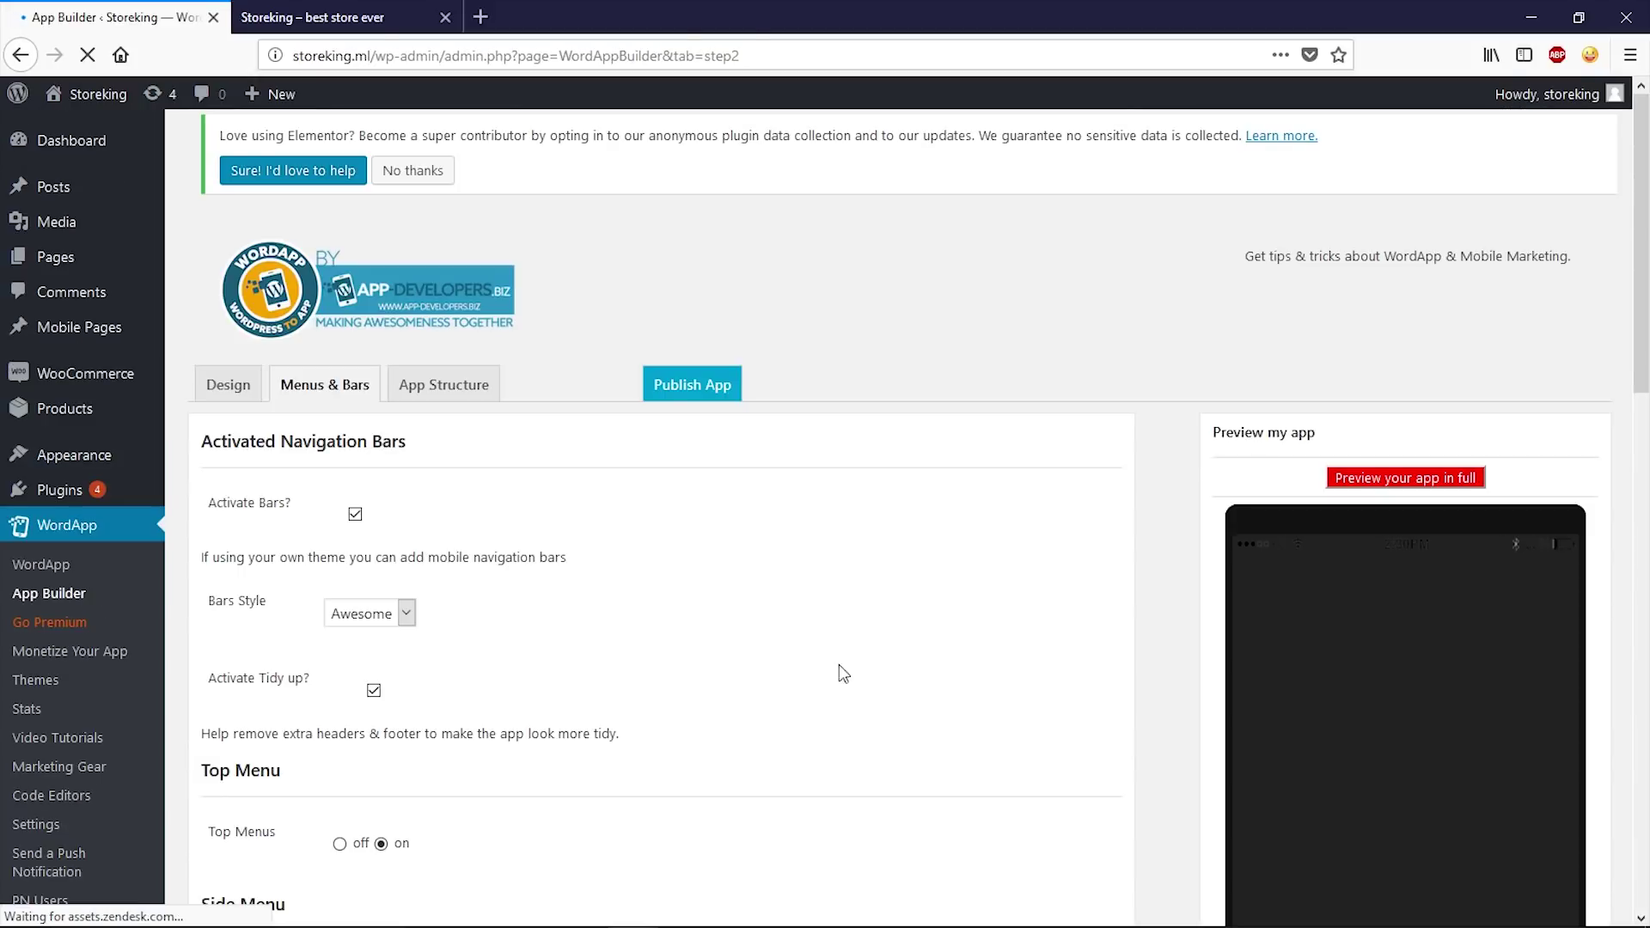
- Save the bottom navigation again below the new icon settings
scroll(782, 597, down, 4)
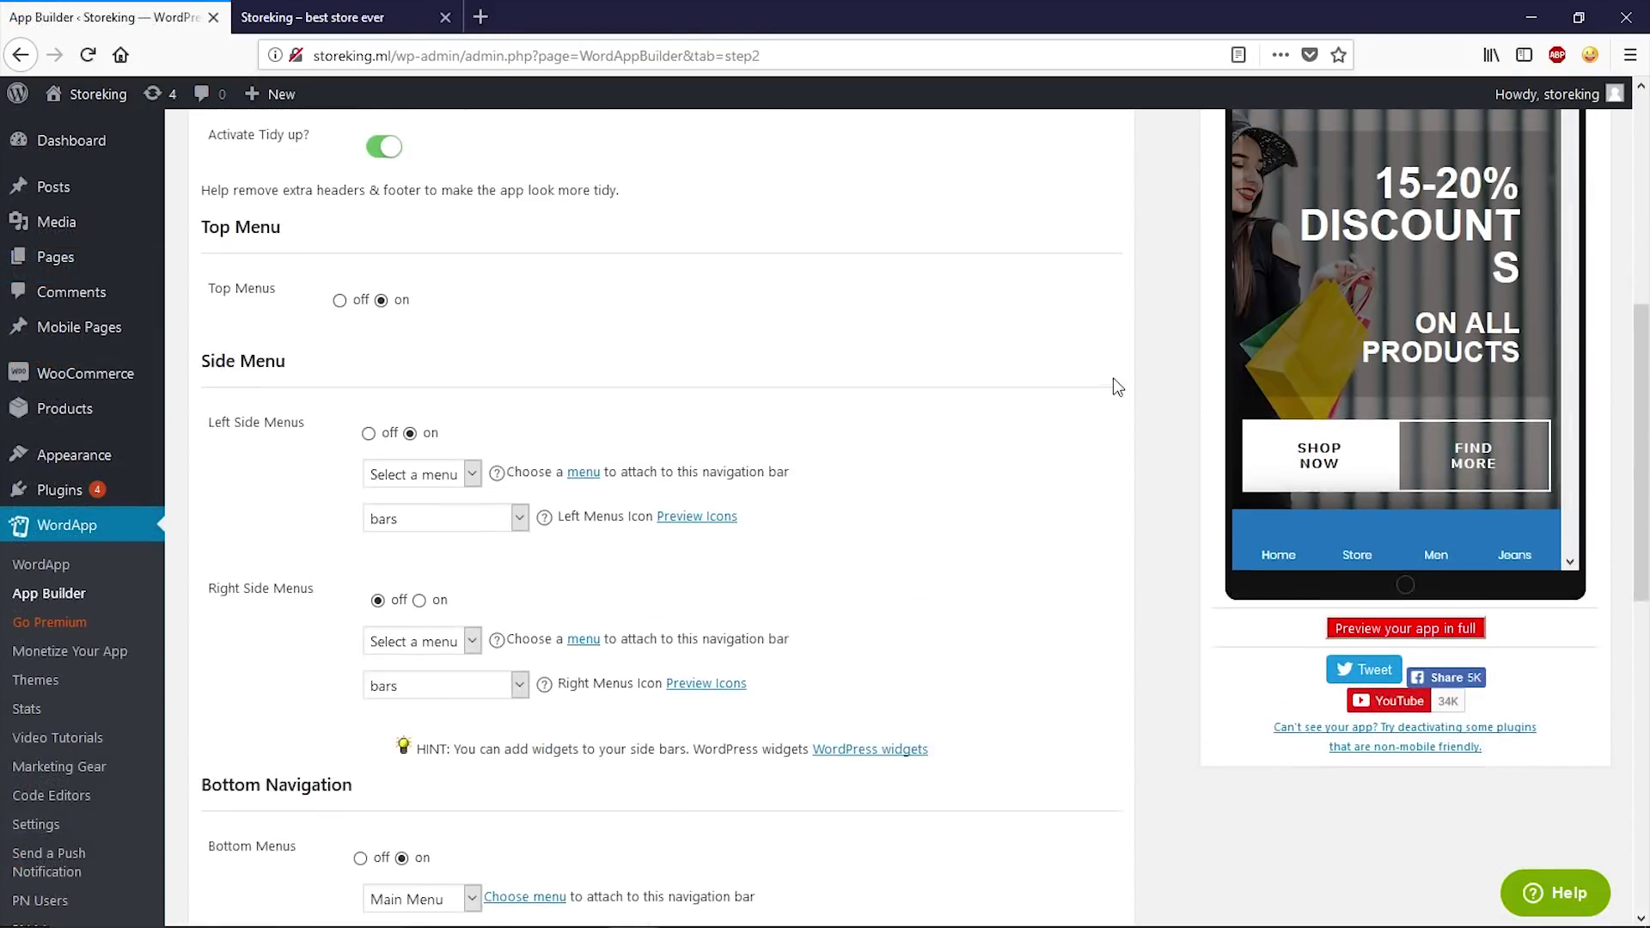
scroll(1112, 384, up, 3)
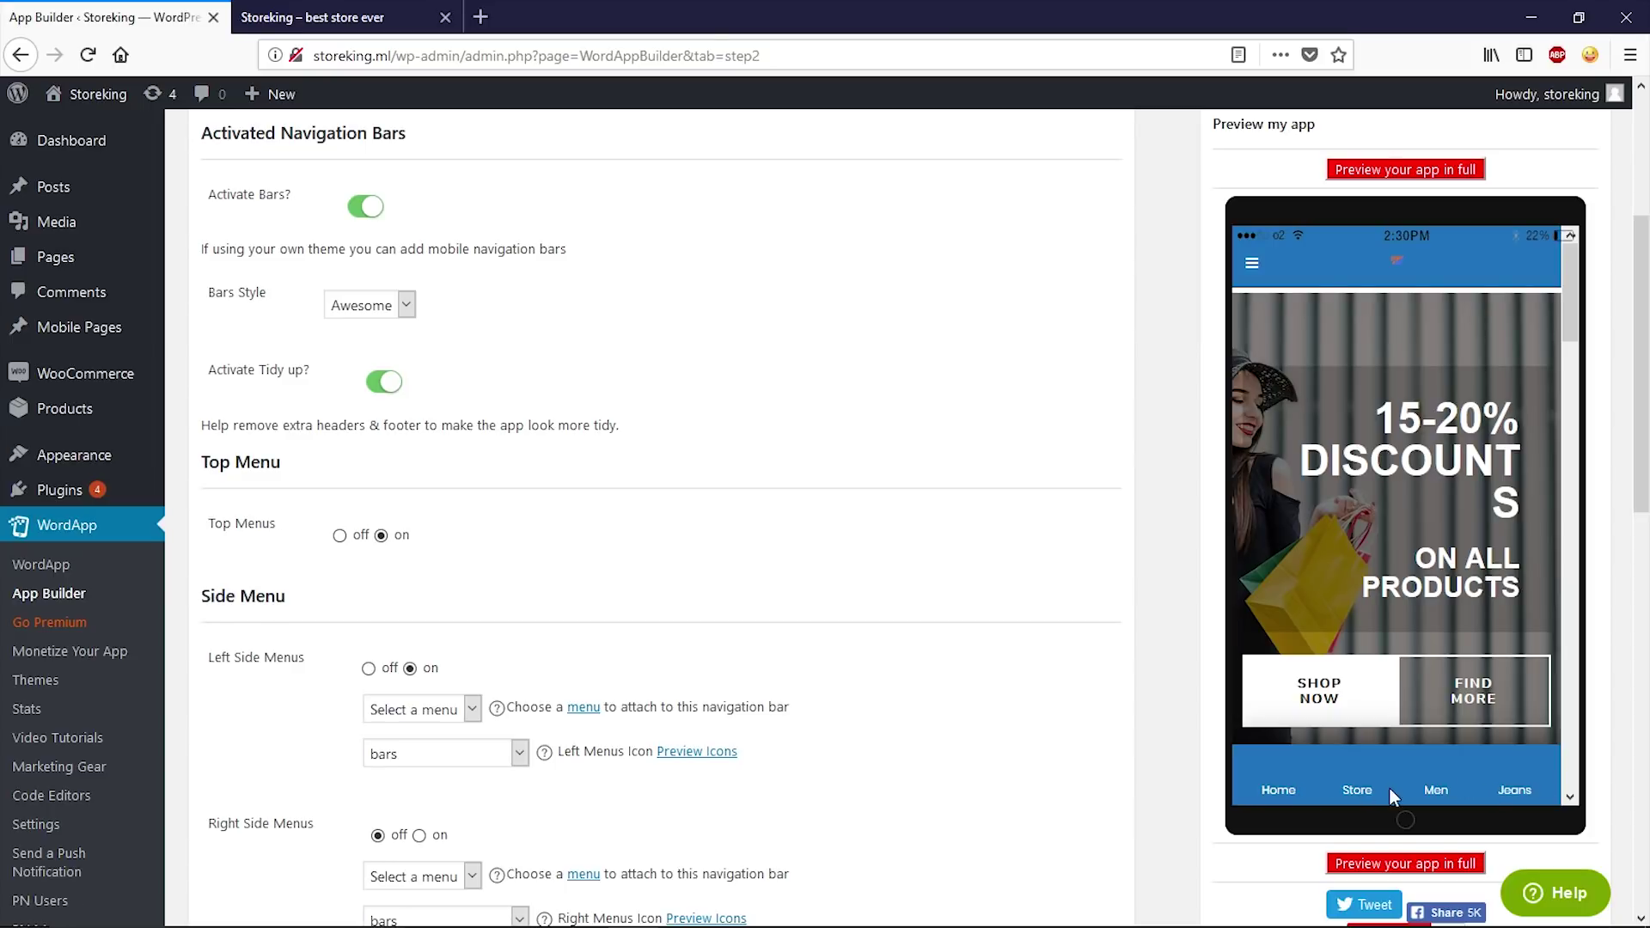
scroll(875, 628, down, 7)
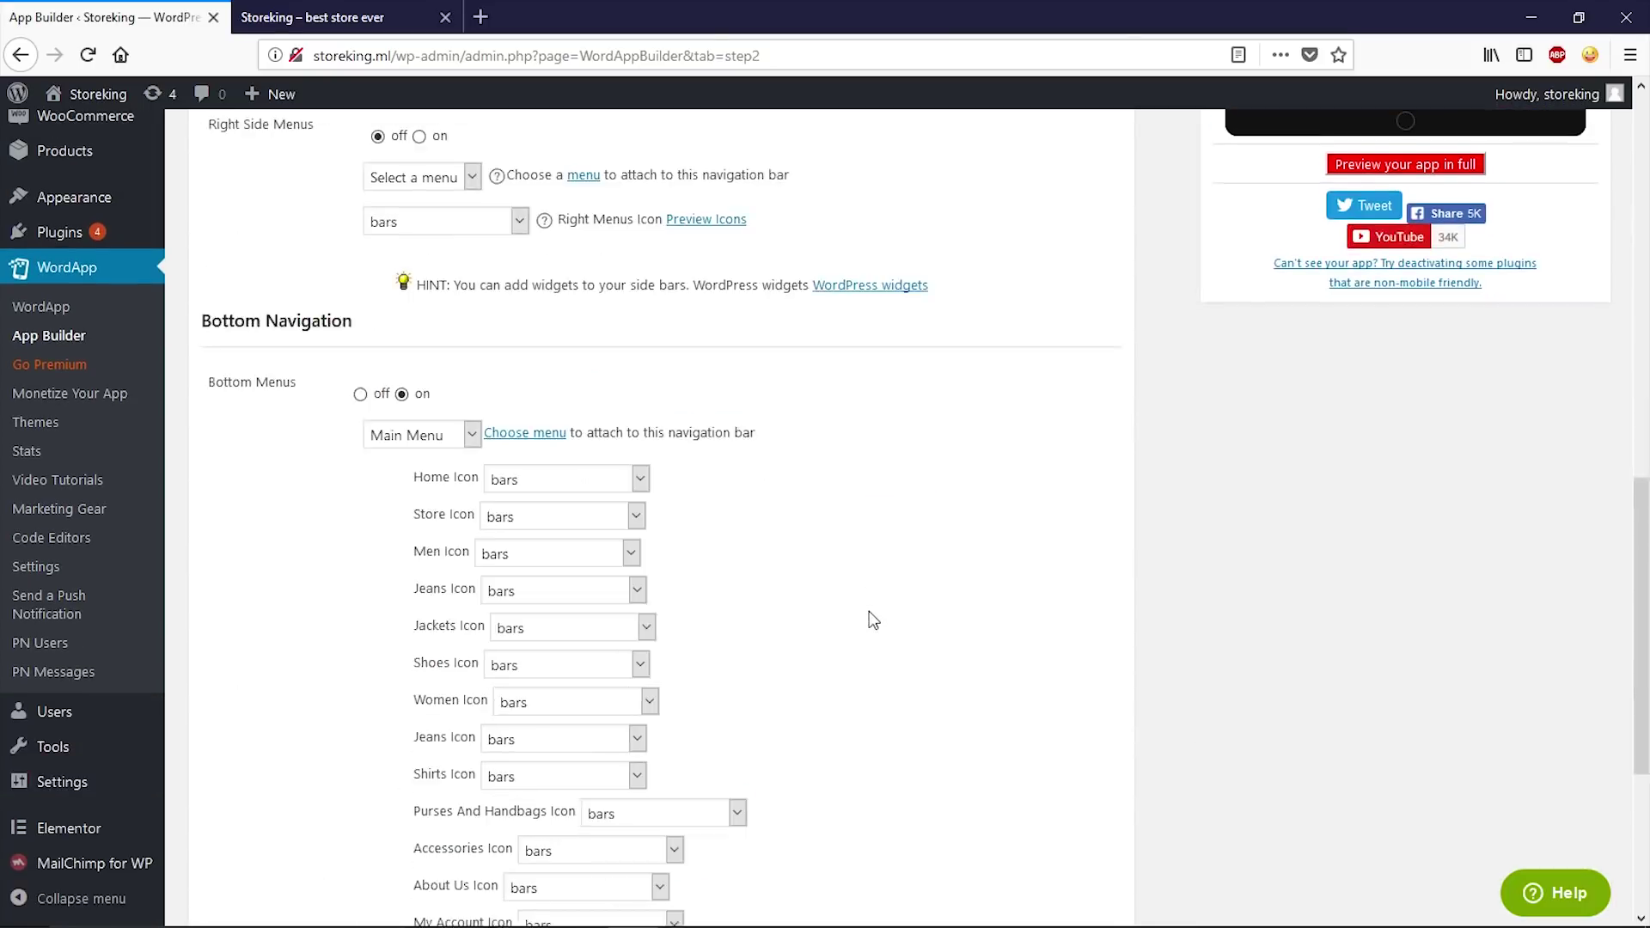
scroll(875, 620, down, 5)
click(710, 719)
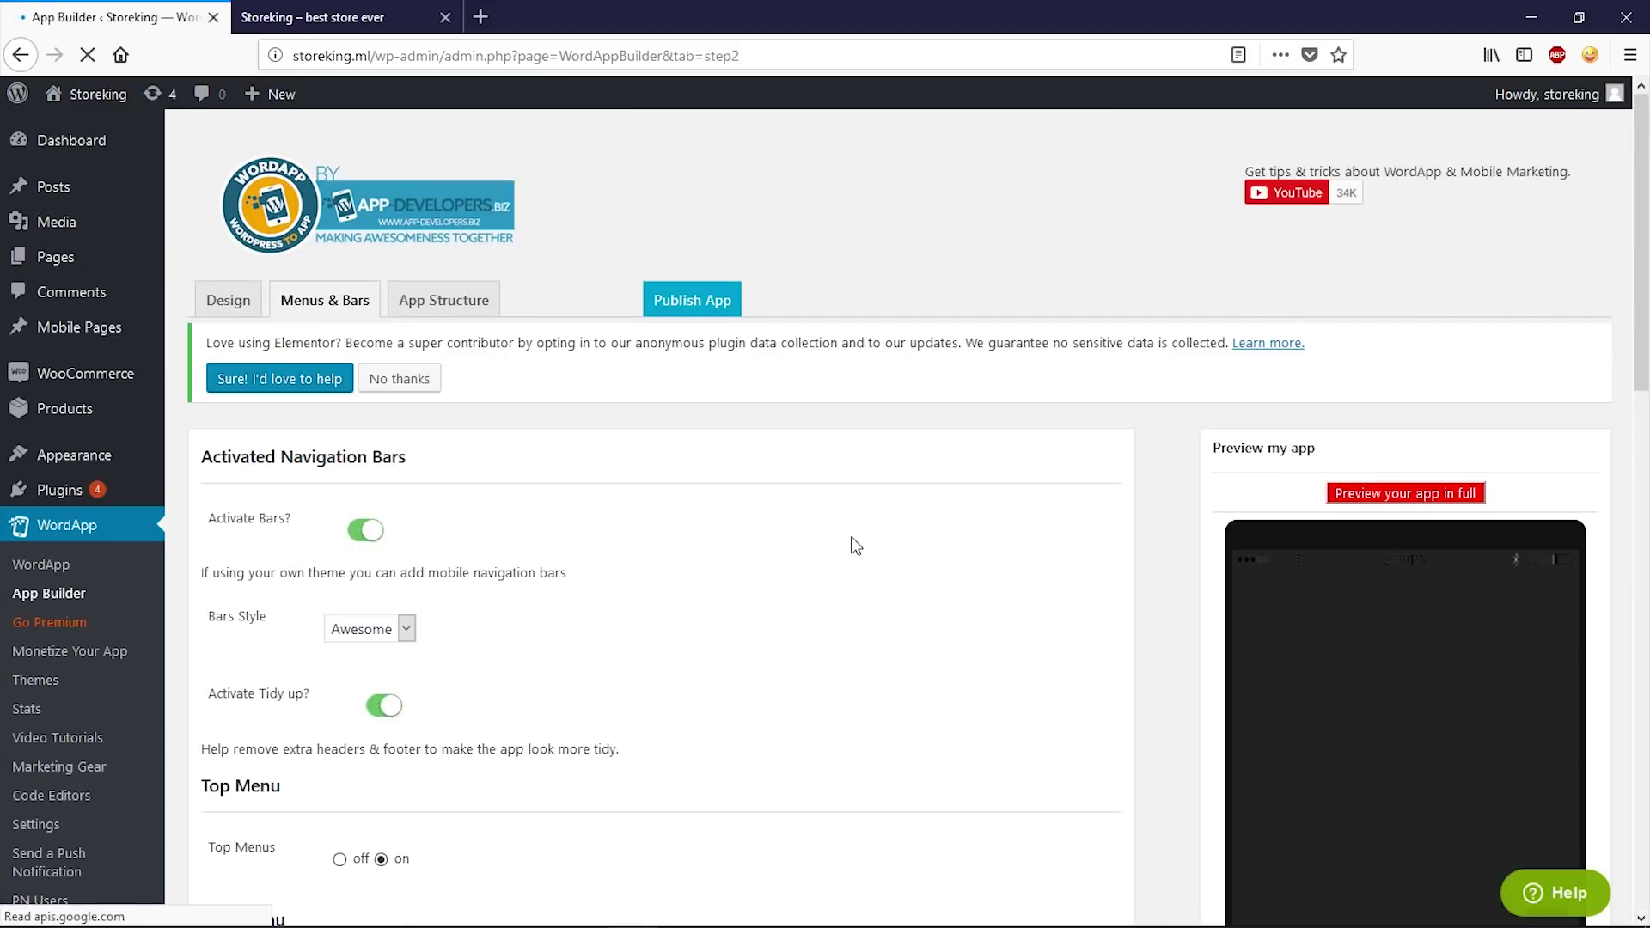
- In App Structure, upload Logo_2 640x1136.jpg and select it as the splash image
click(448, 305)
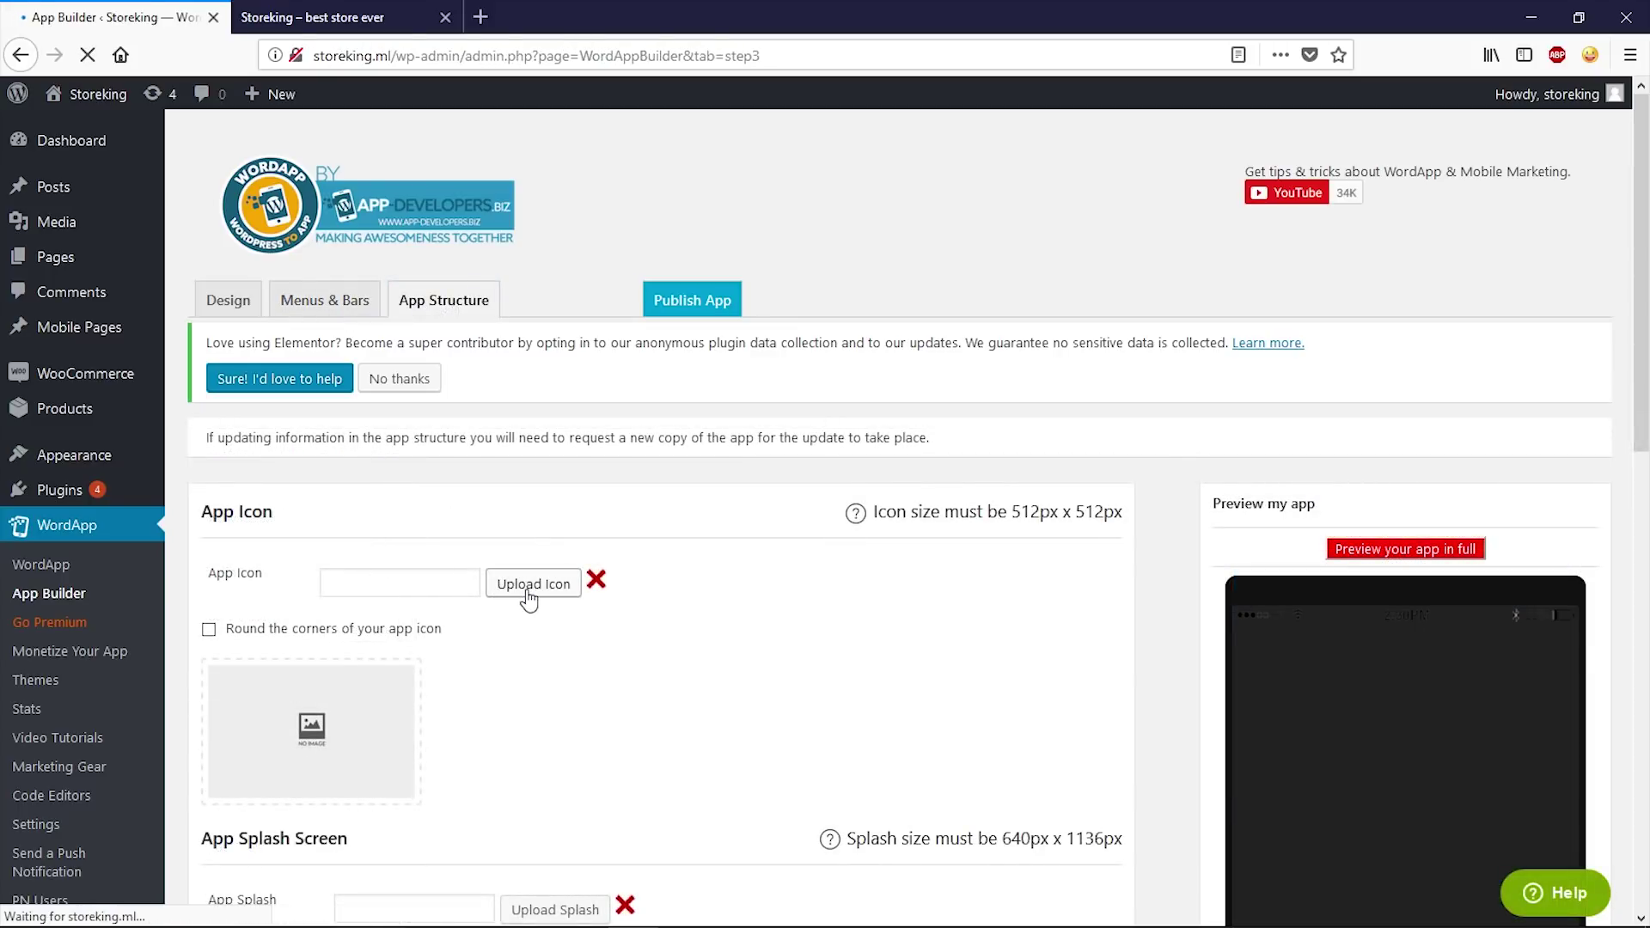
scroll(529, 593, down, 3)
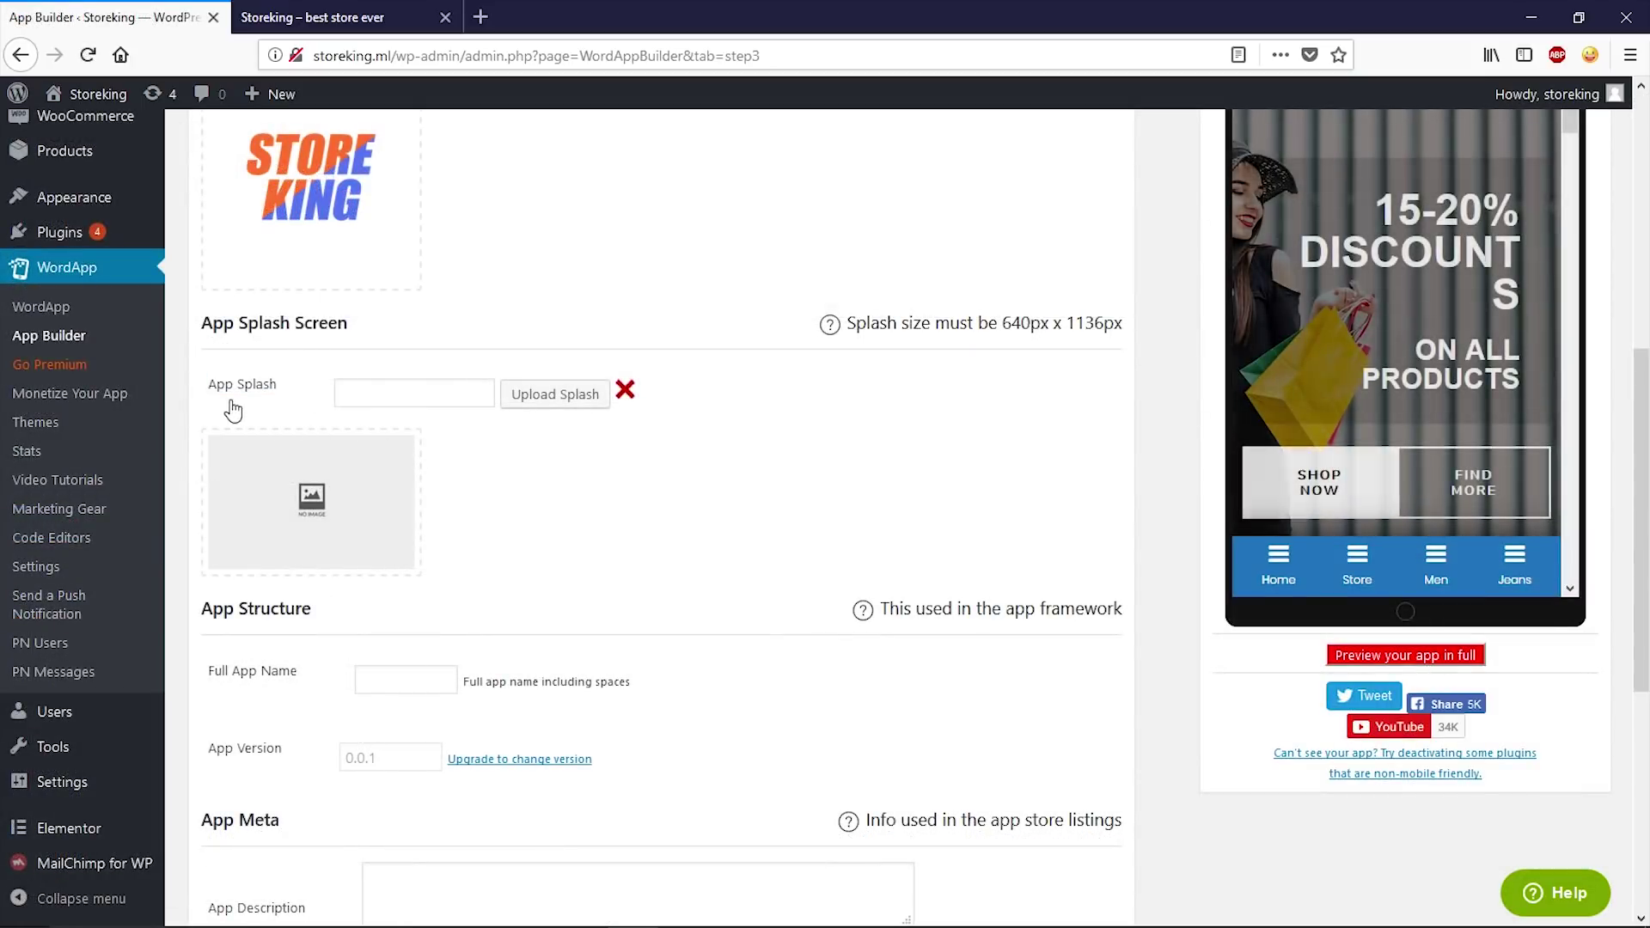
click(554, 406)
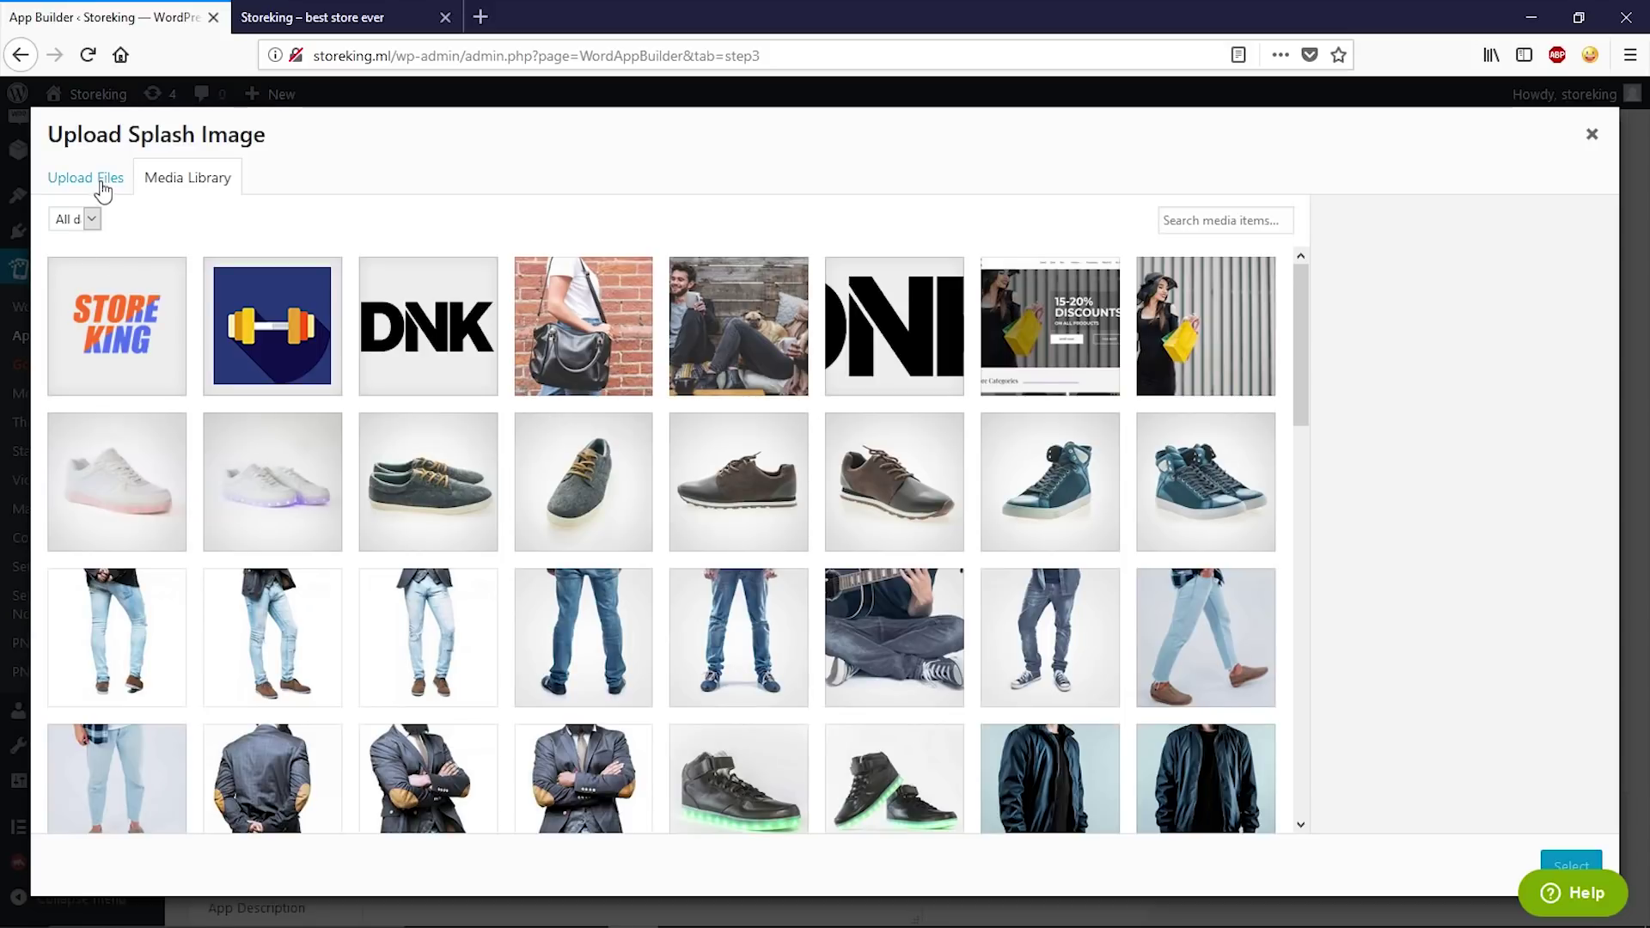
click(99, 178)
click(825, 498)
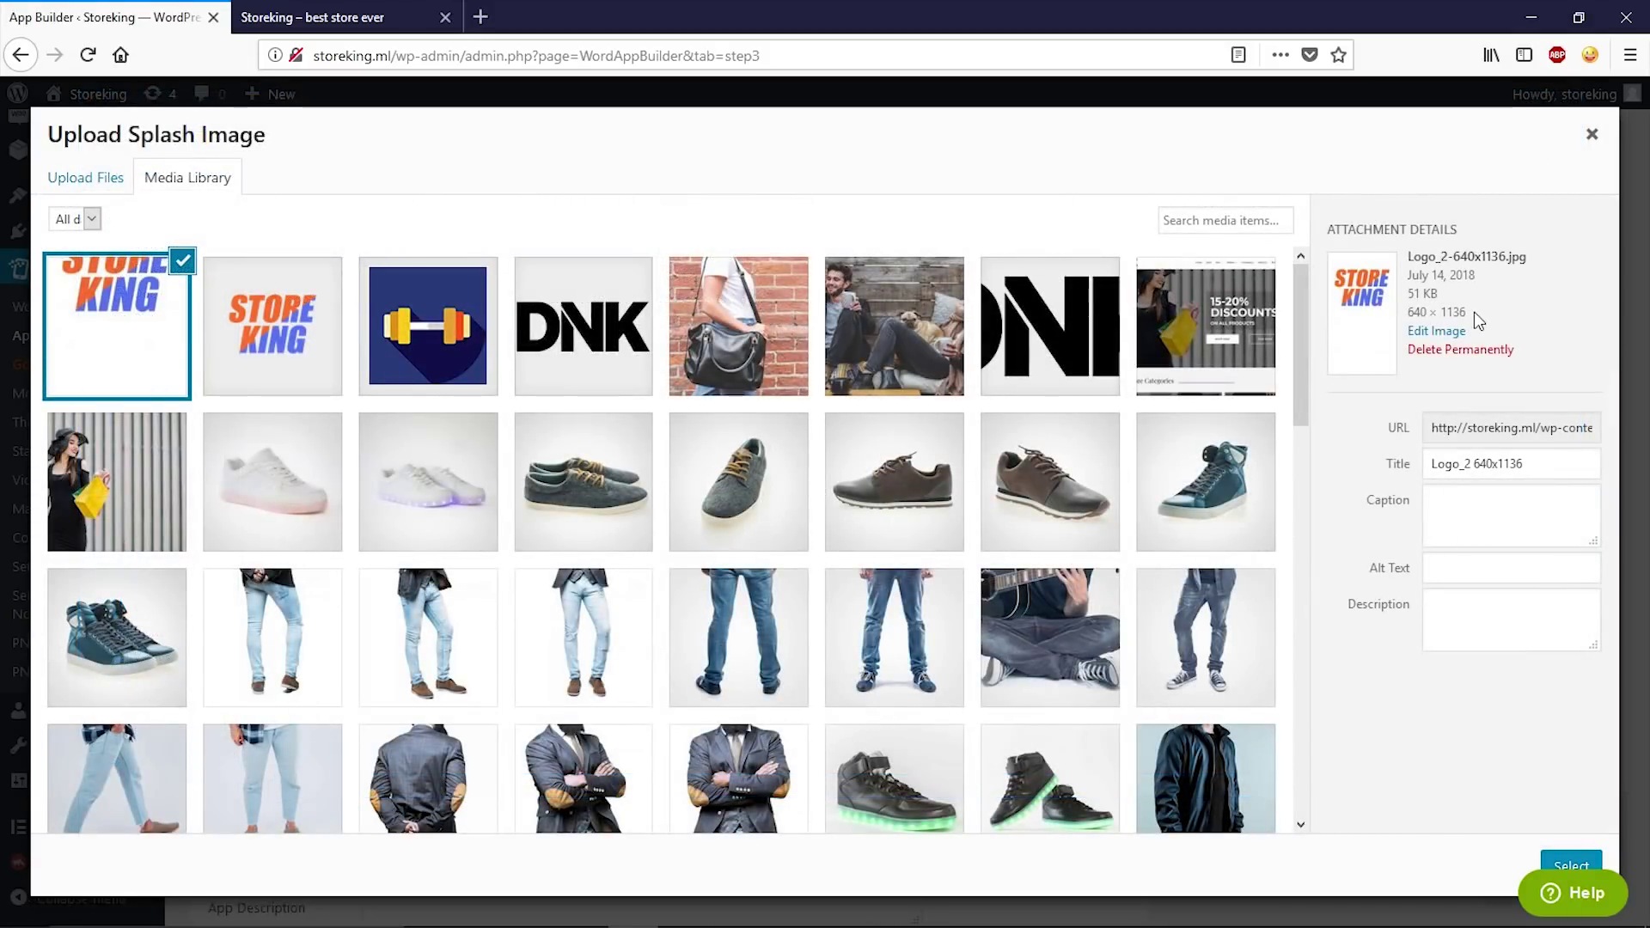
drag(1477, 312, 1410, 312)
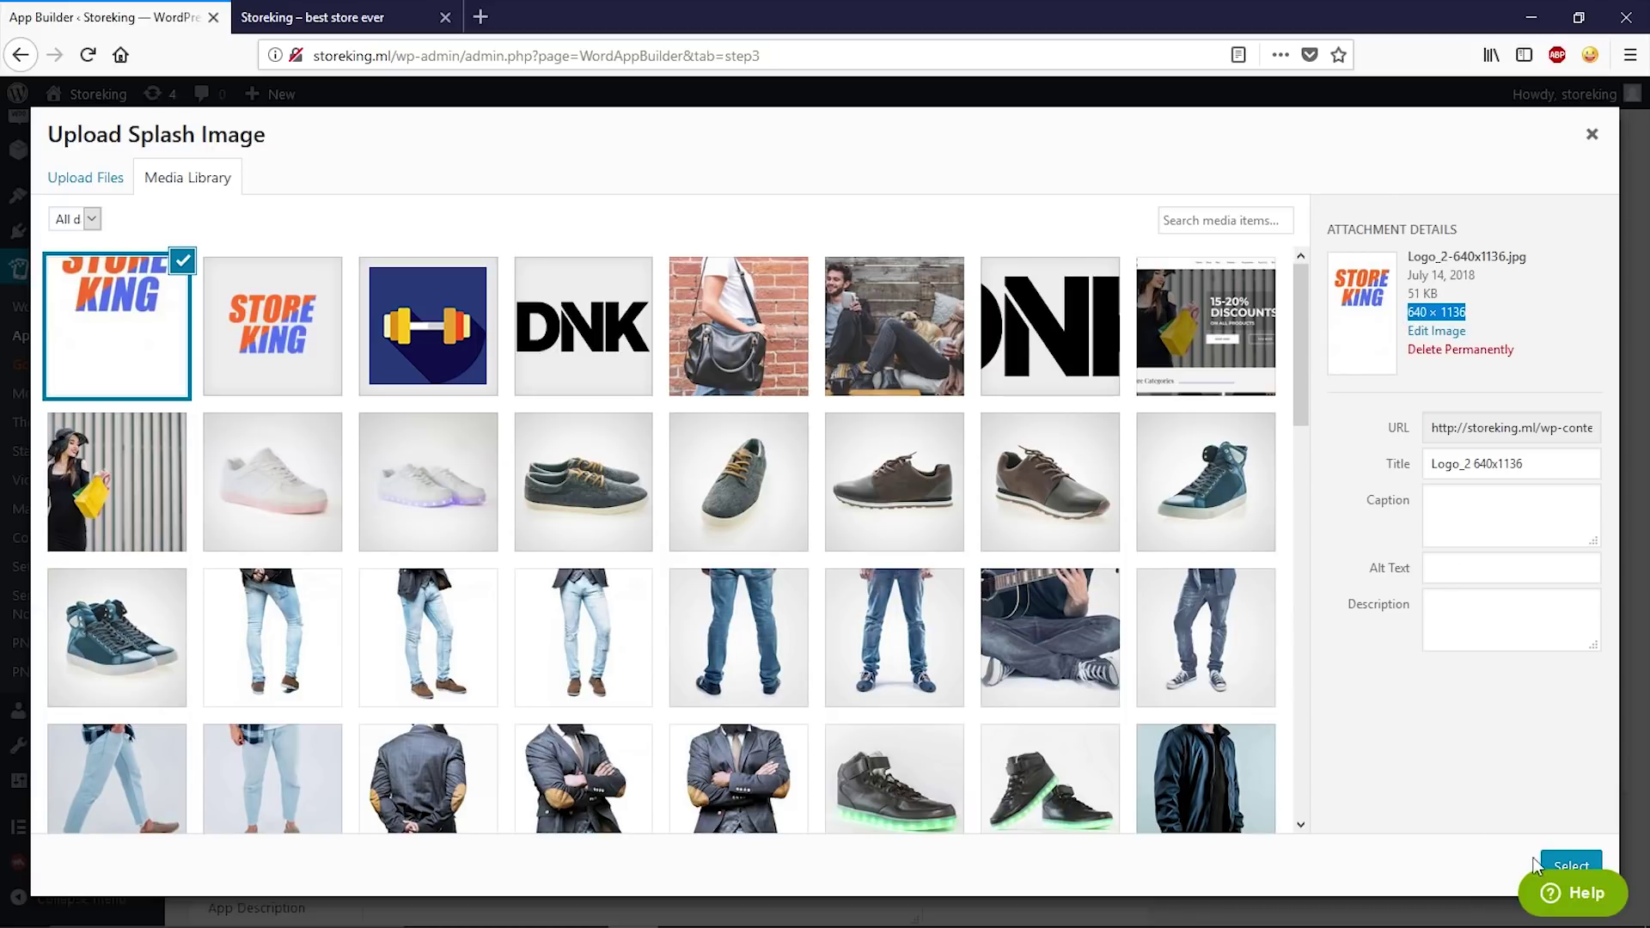
click(1555, 862)
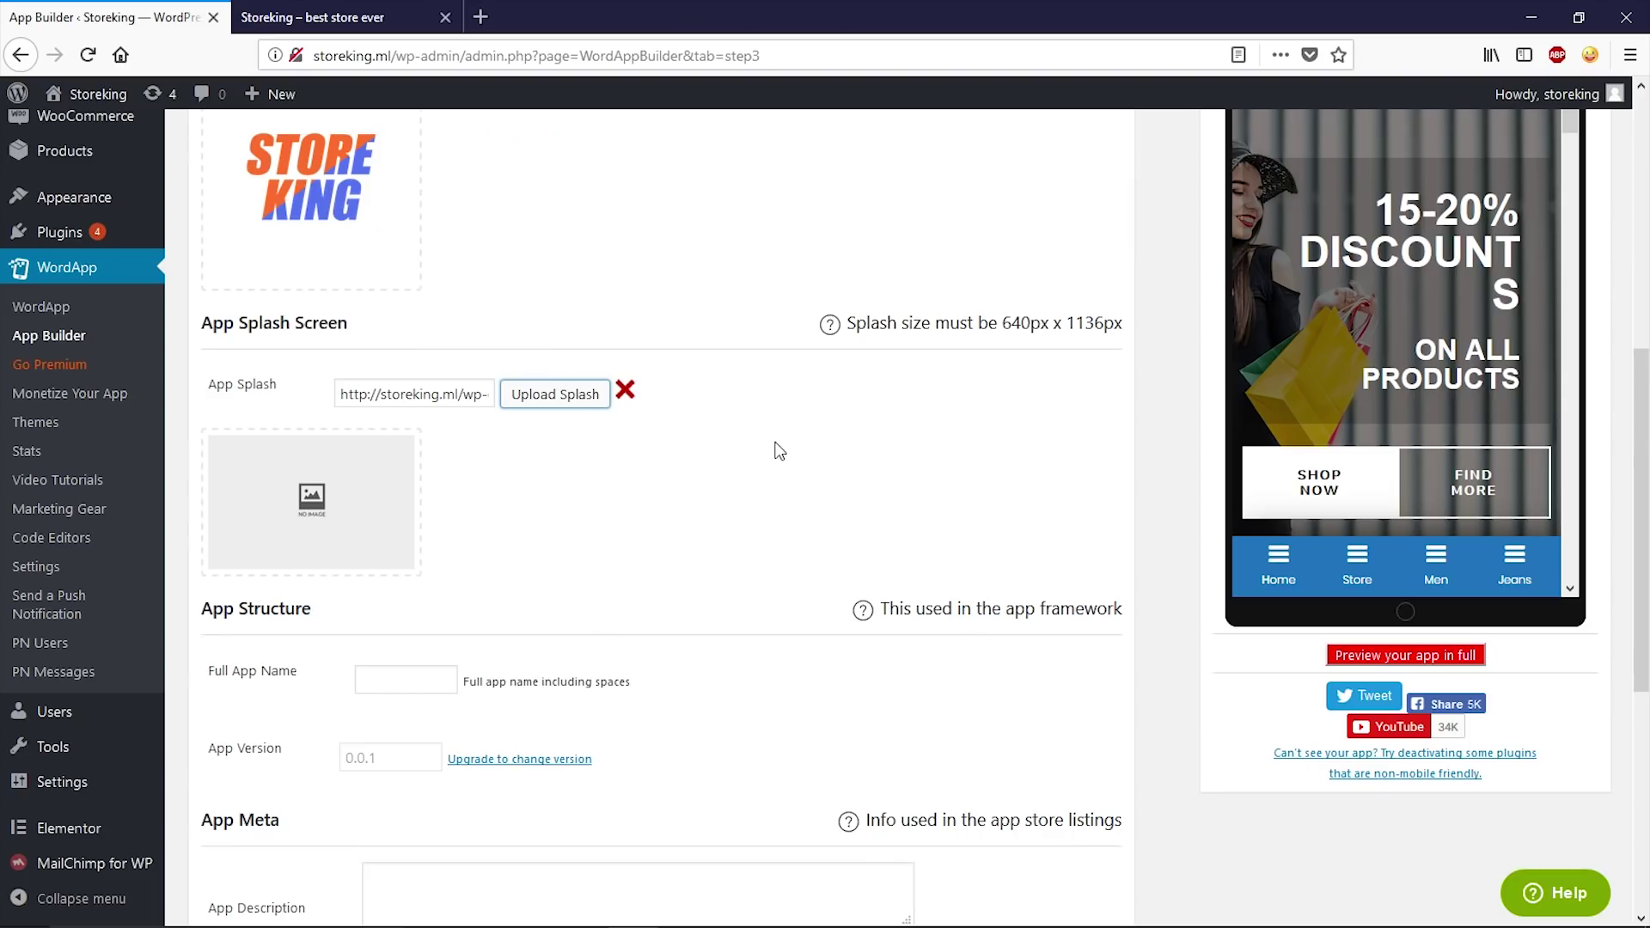
- Enter StoreKing as the Full App Name
scroll(777, 453, down, 5)
click(393, 439)
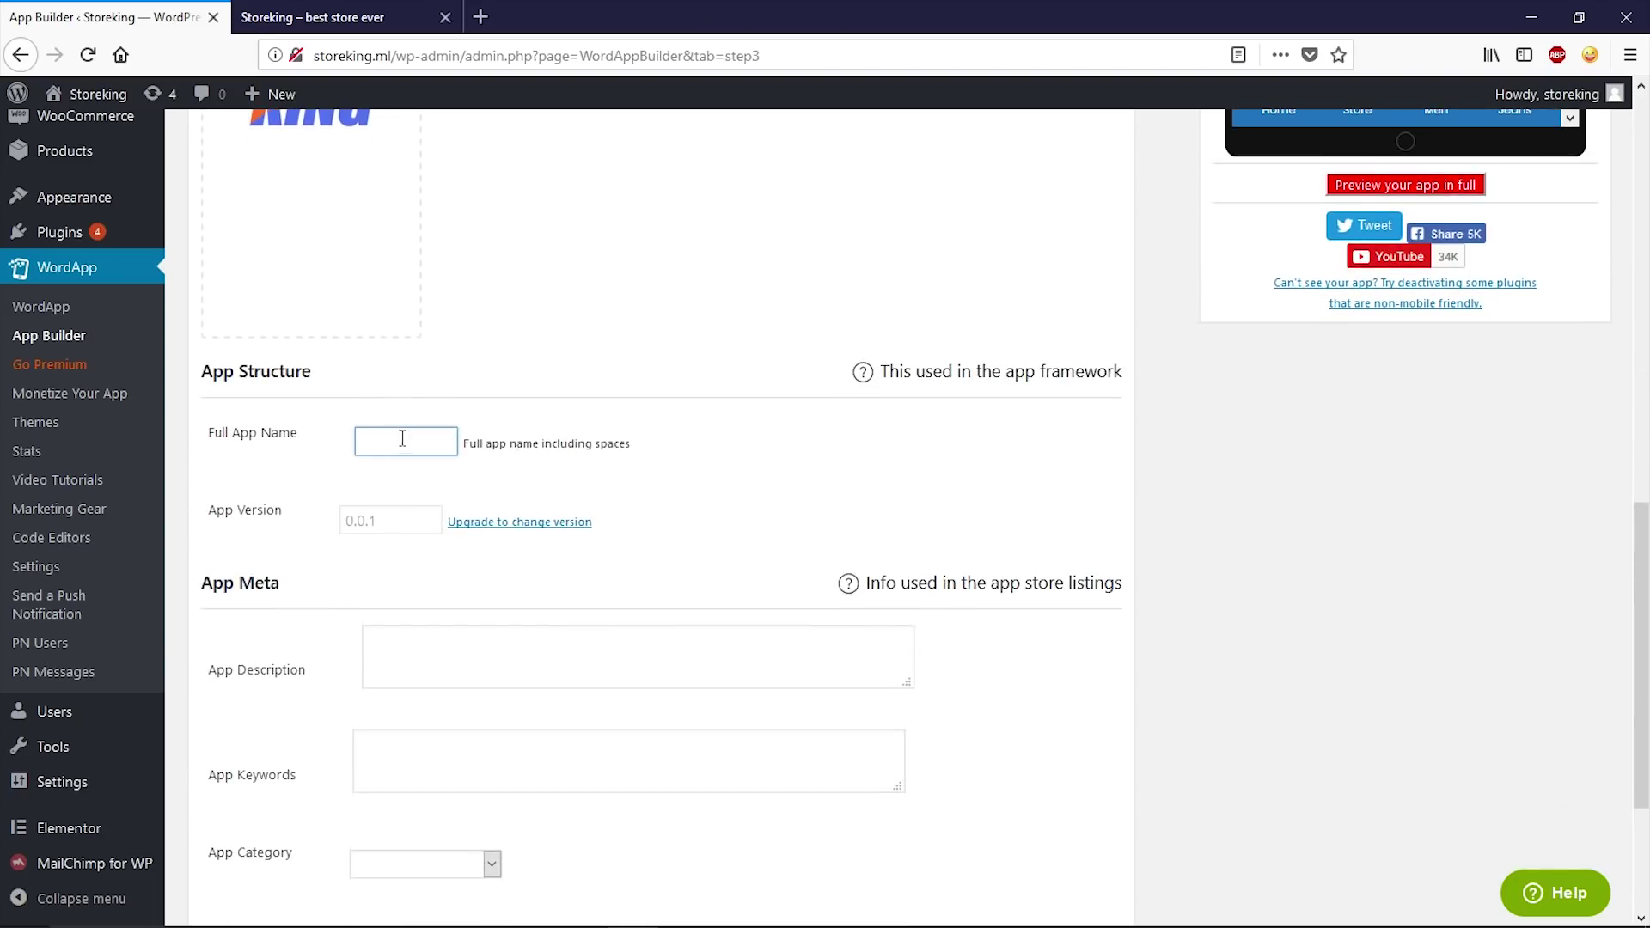
text(St)
click(409, 468)
scroll(410, 469, down, 3)
- Pass the description and keywords fields, choose the Shopping category, and save
click(406, 418)
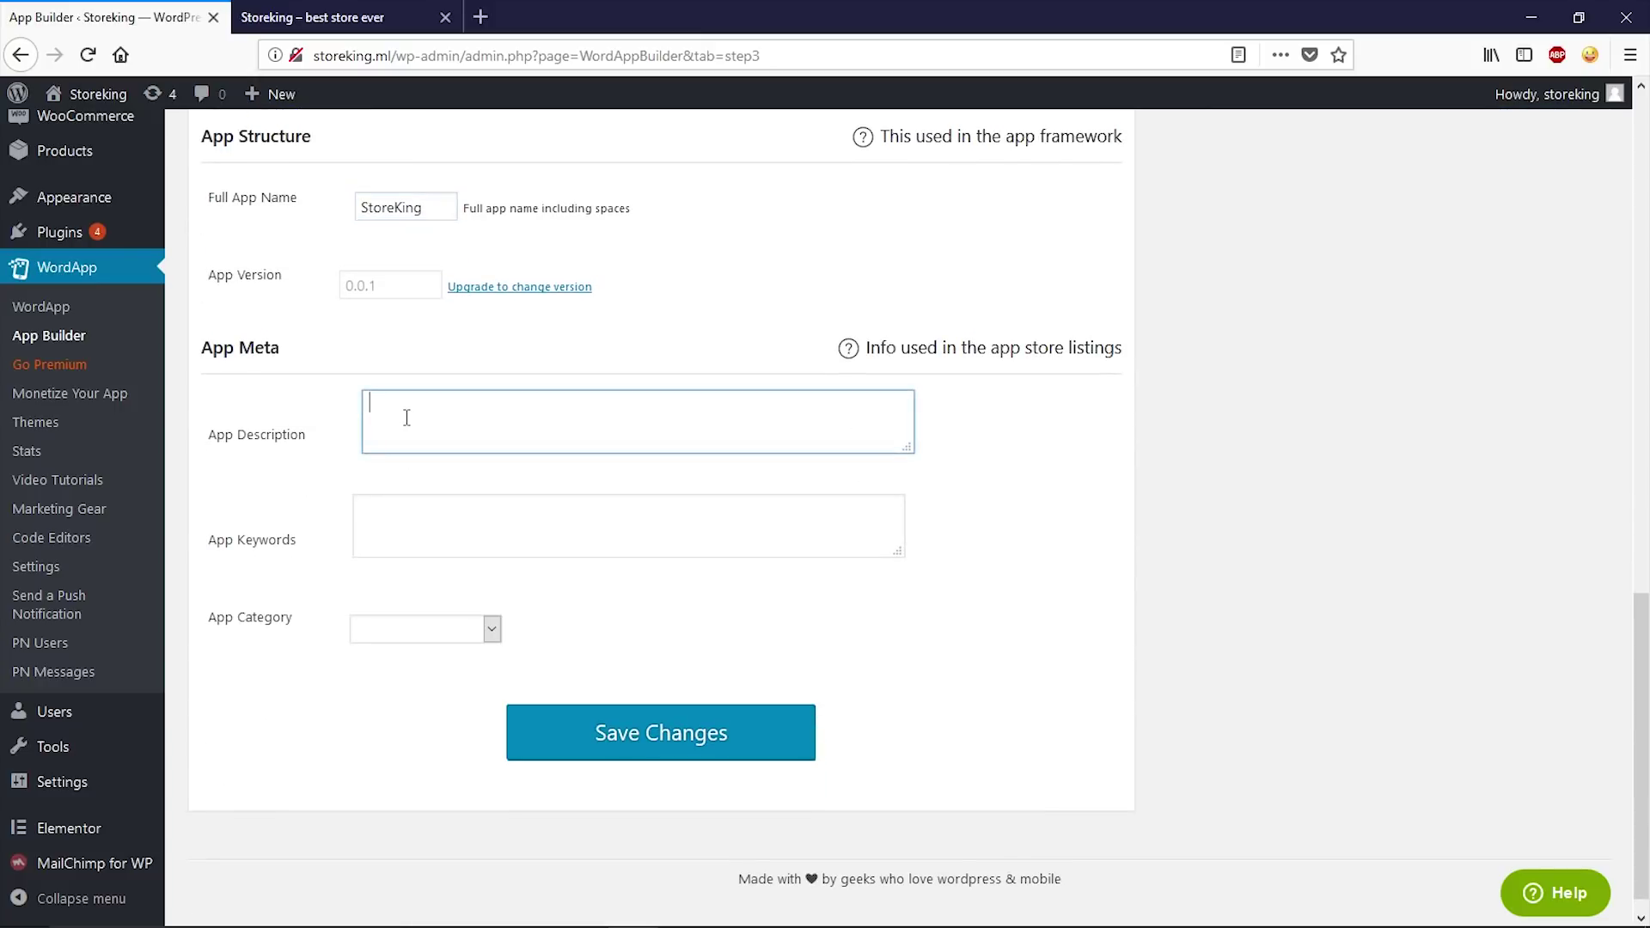
click(417, 522)
click(477, 627)
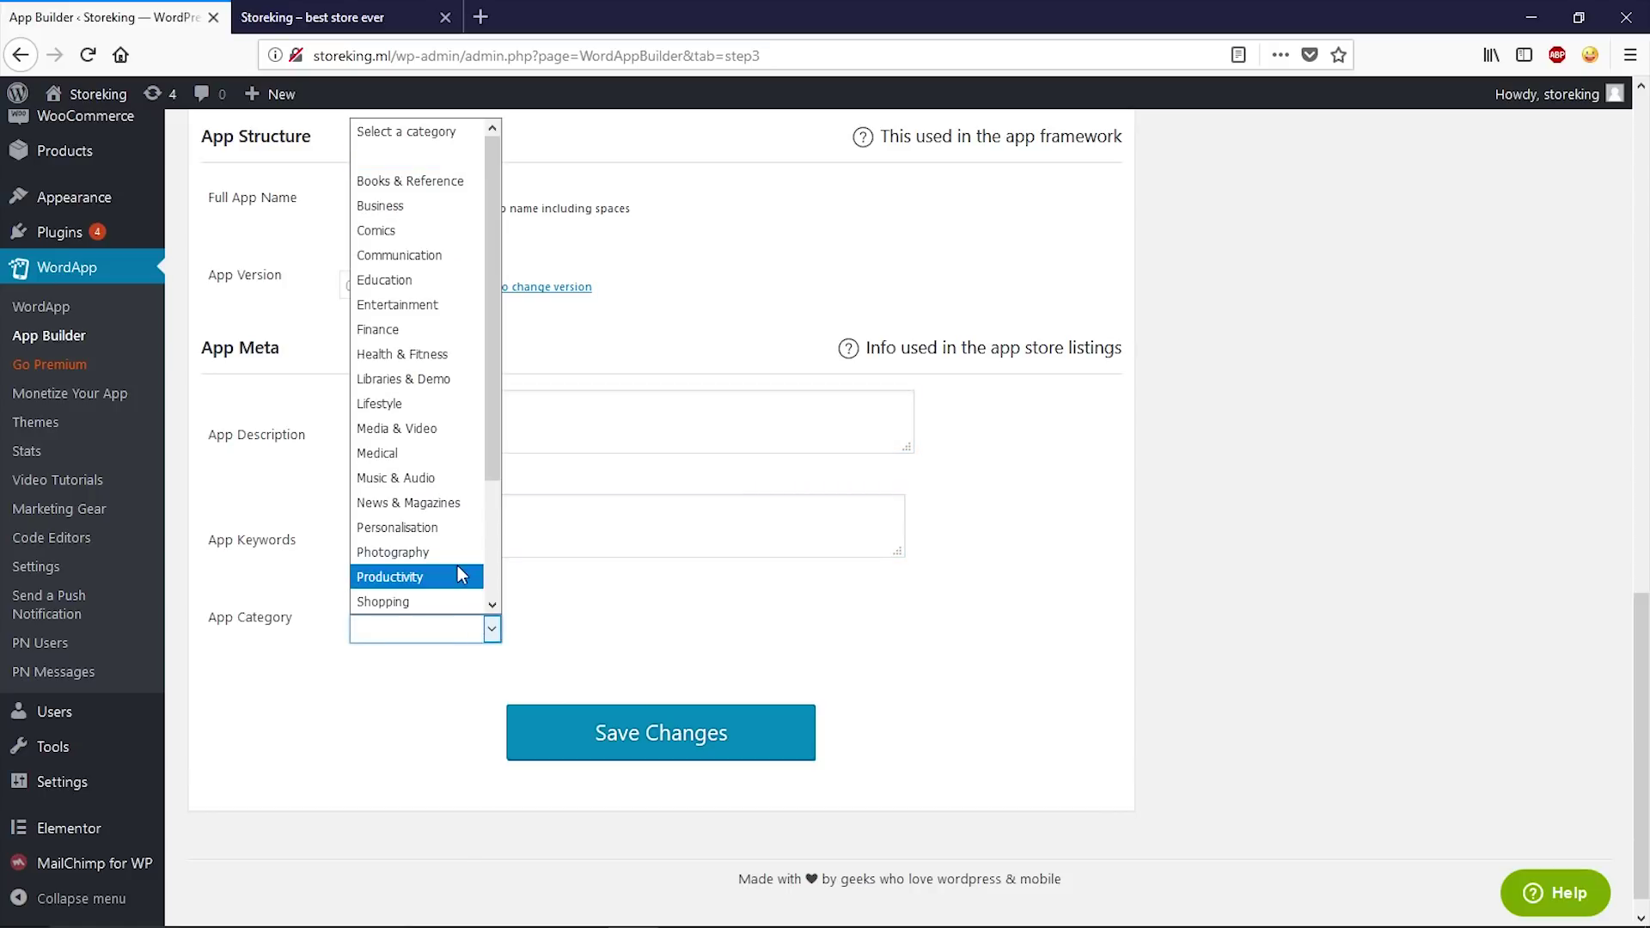
click(387, 602)
scroll(369, 674, down, 1)
click(588, 731)
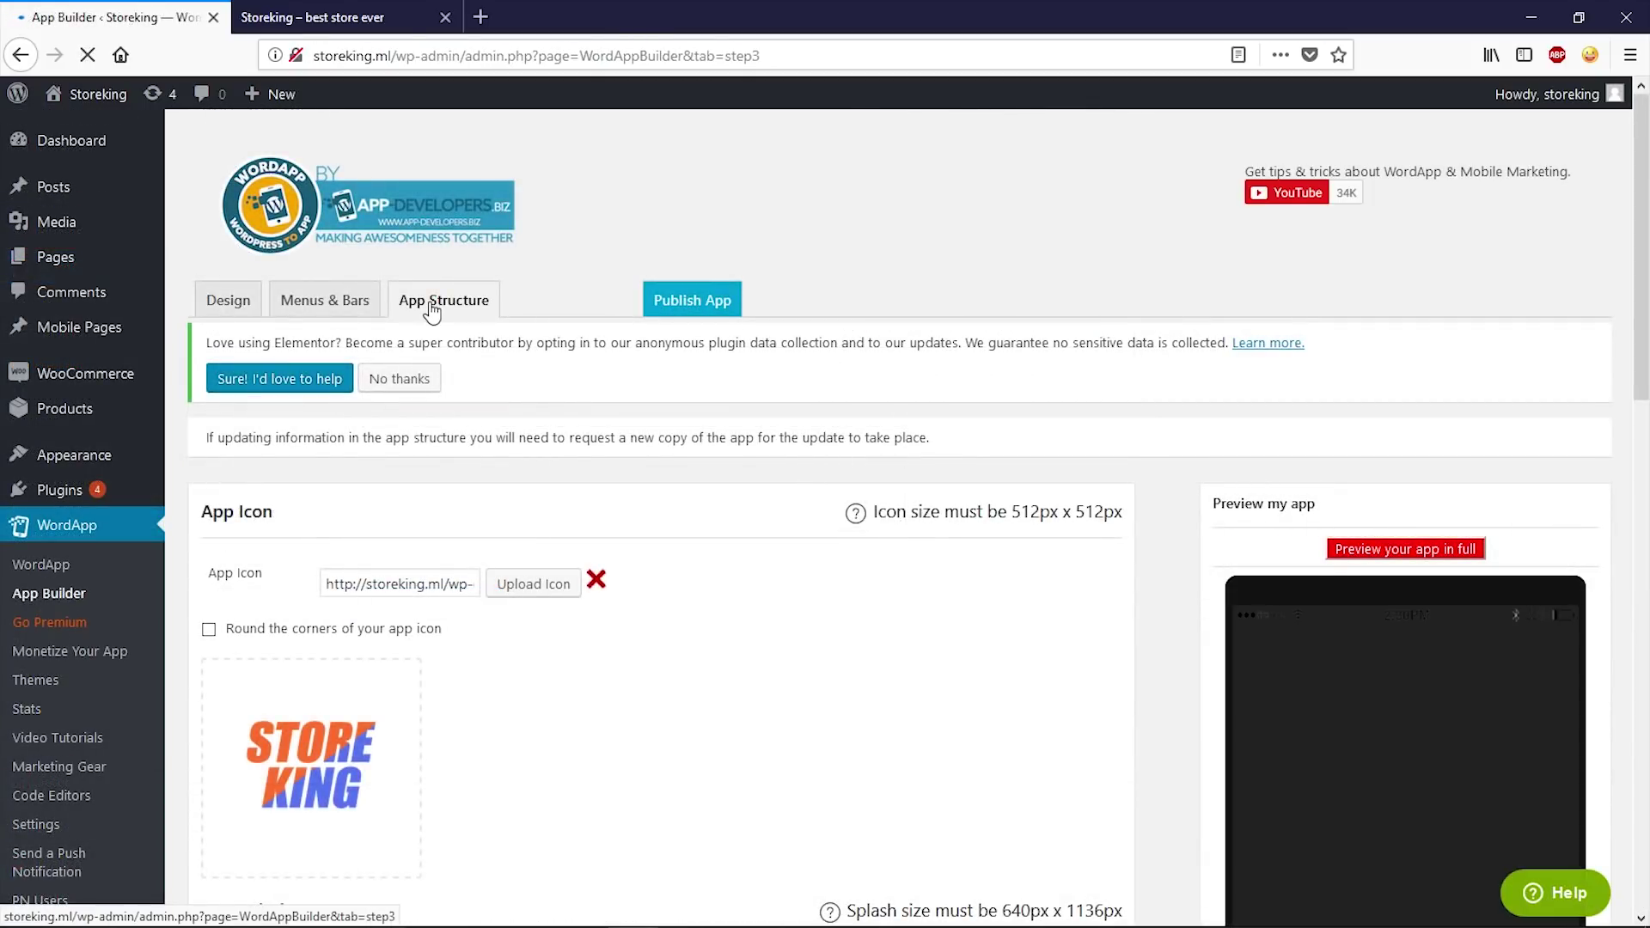
- On the Publish App step, verify the delivery e-mail address and request the Android app build
click(692, 300)
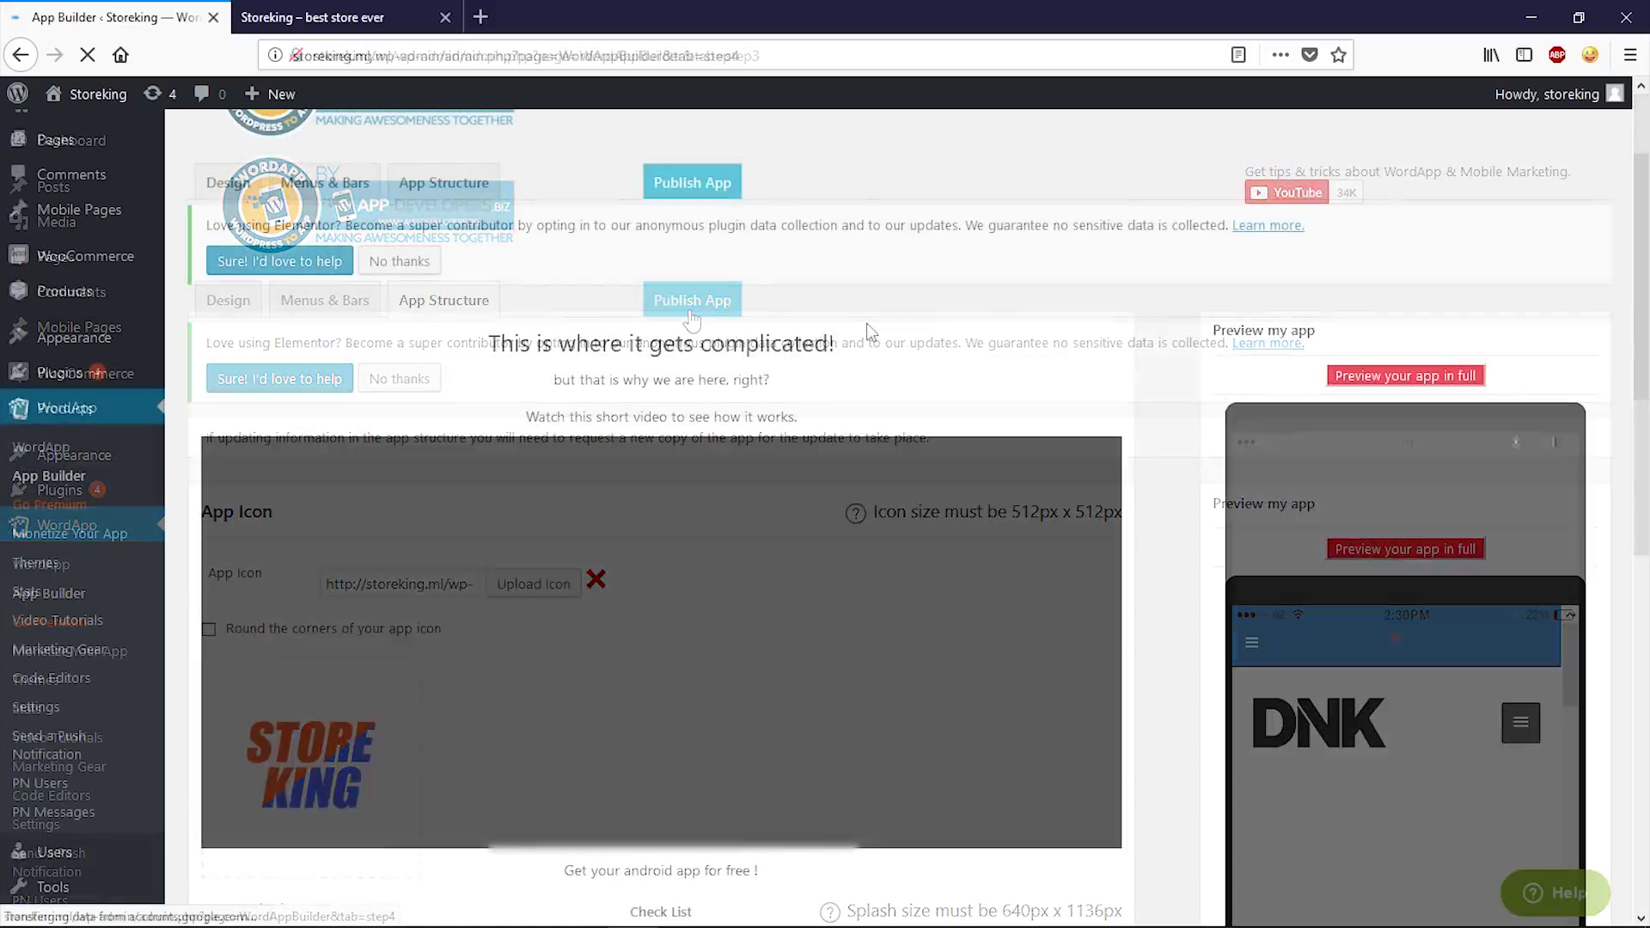
scroll(851, 336, down, 5)
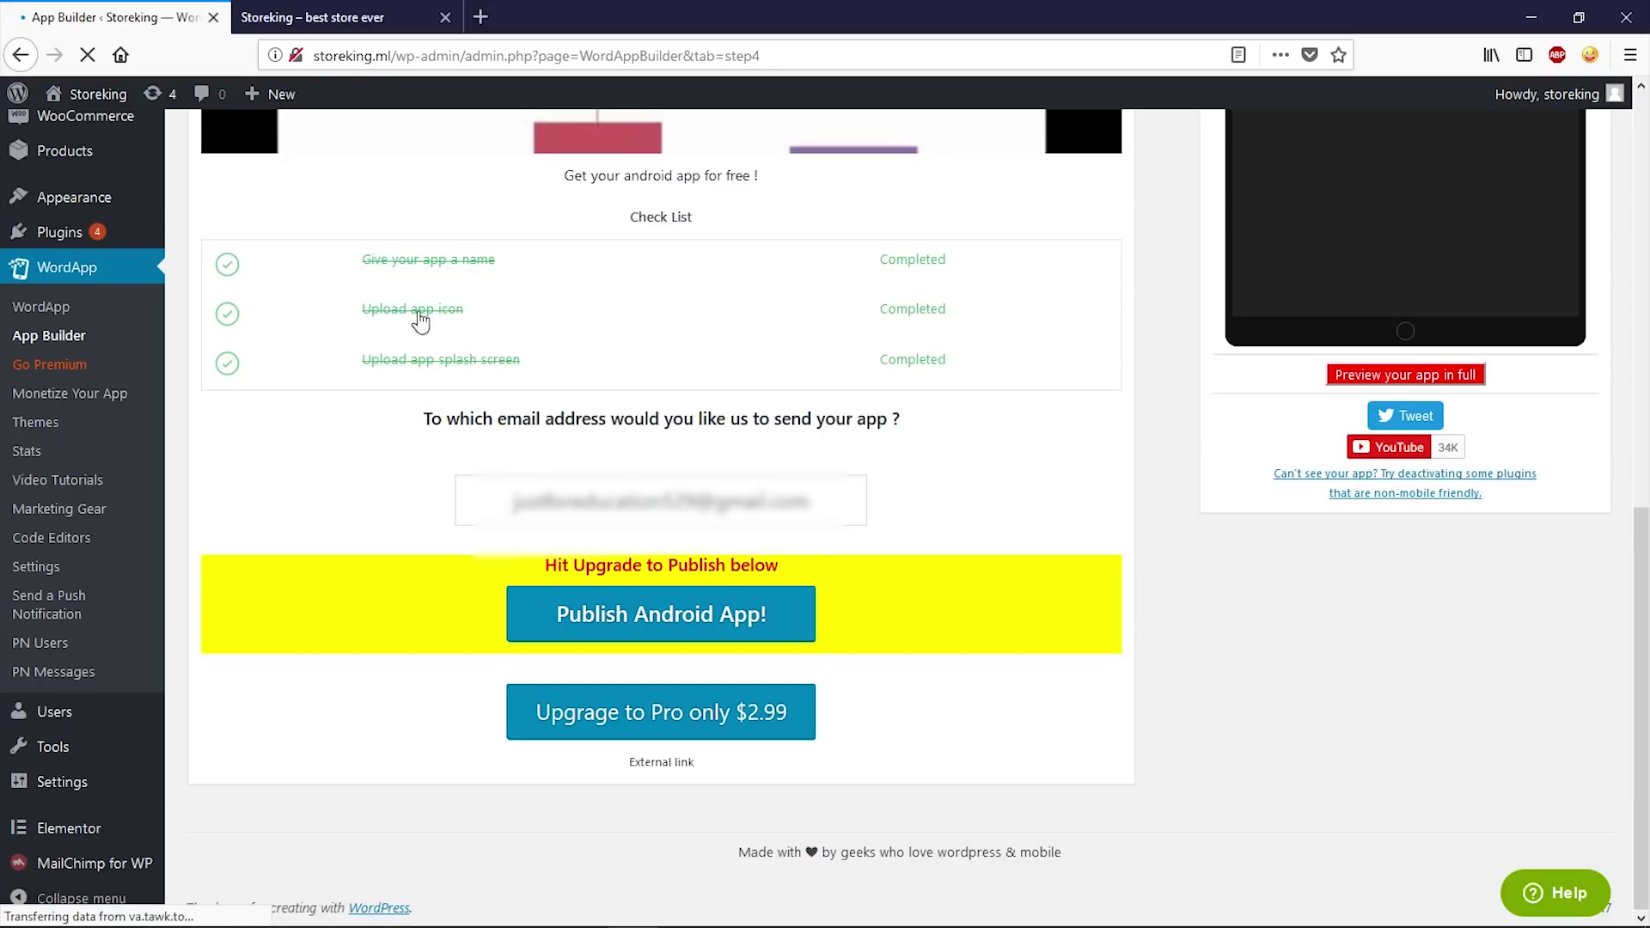
drag(483, 501, 831, 502)
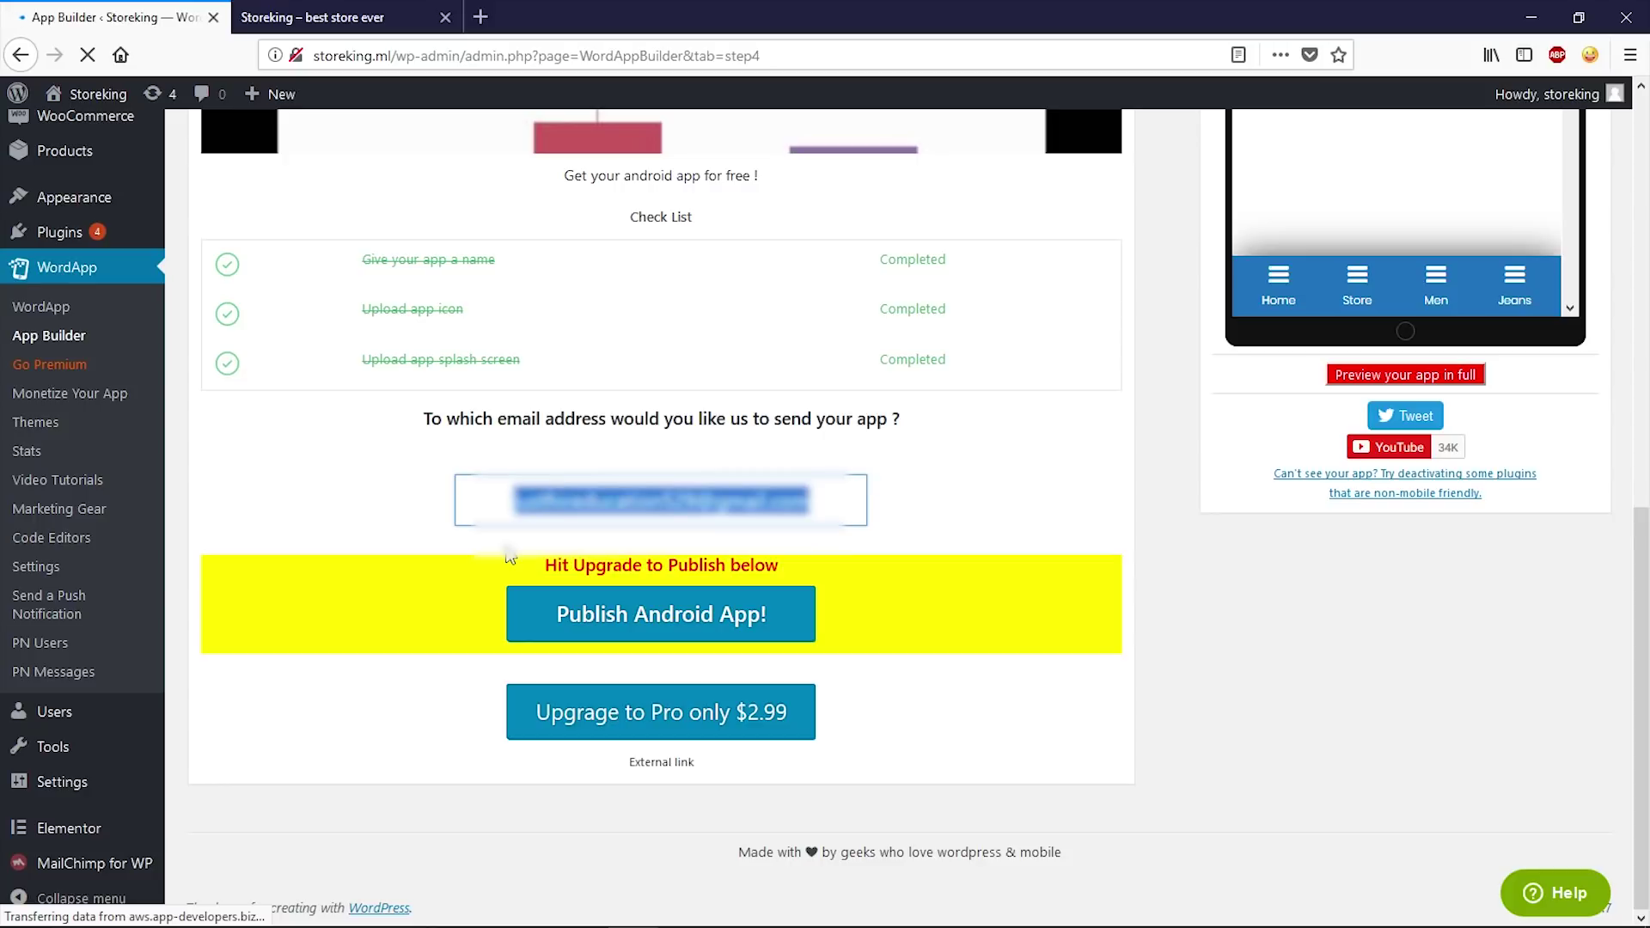
click(555, 616)
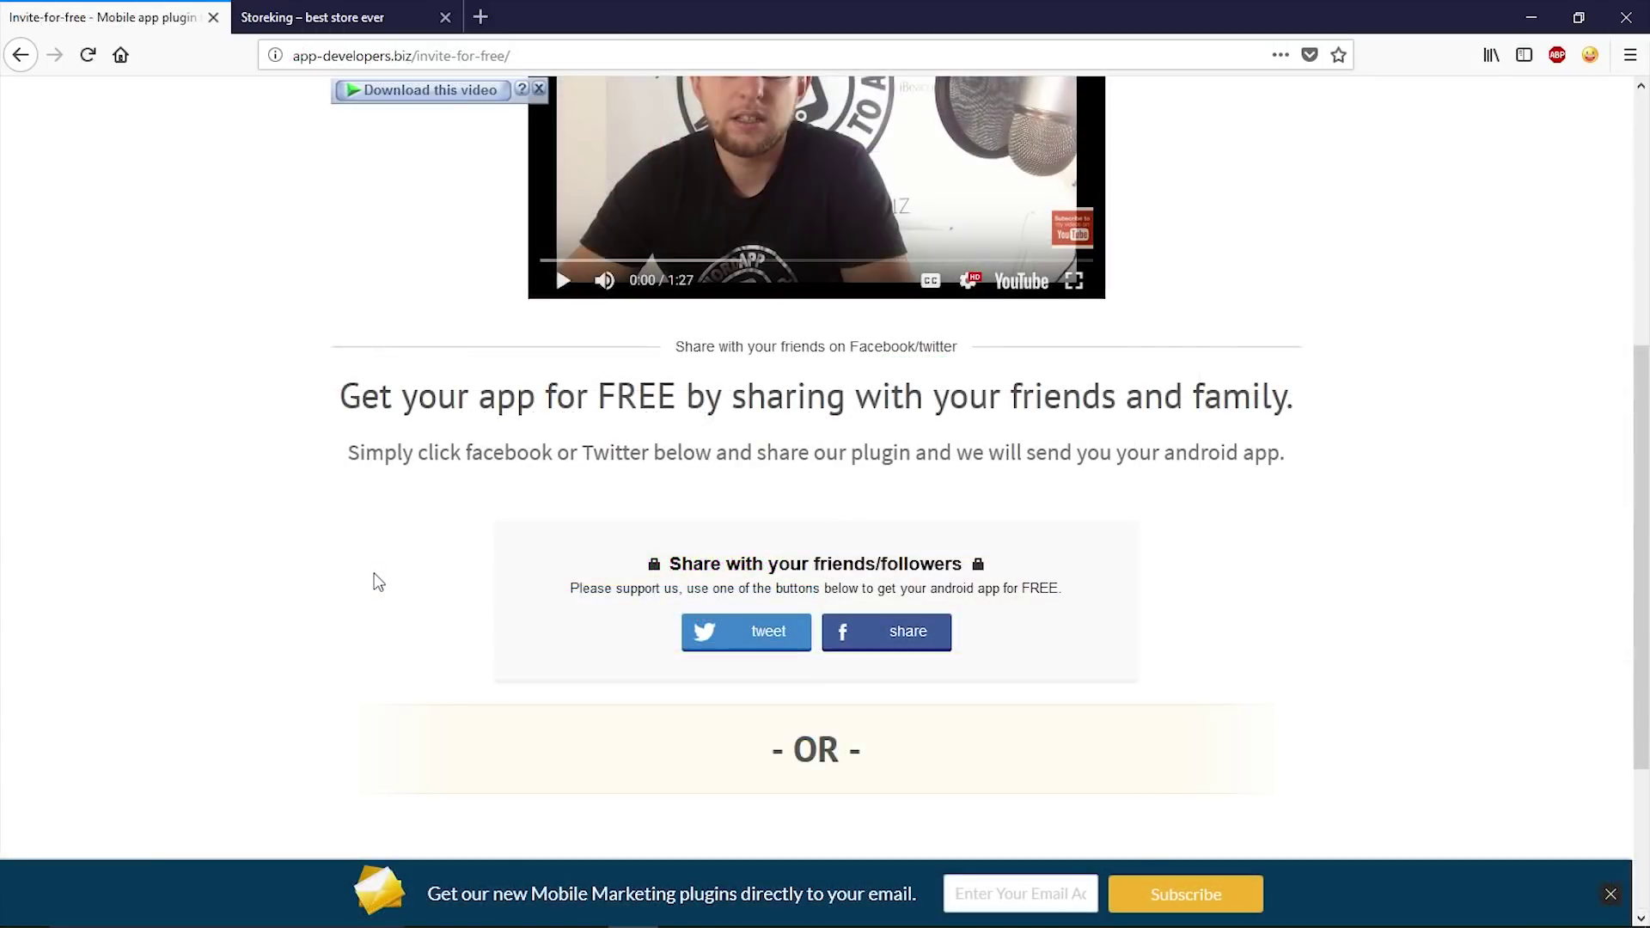